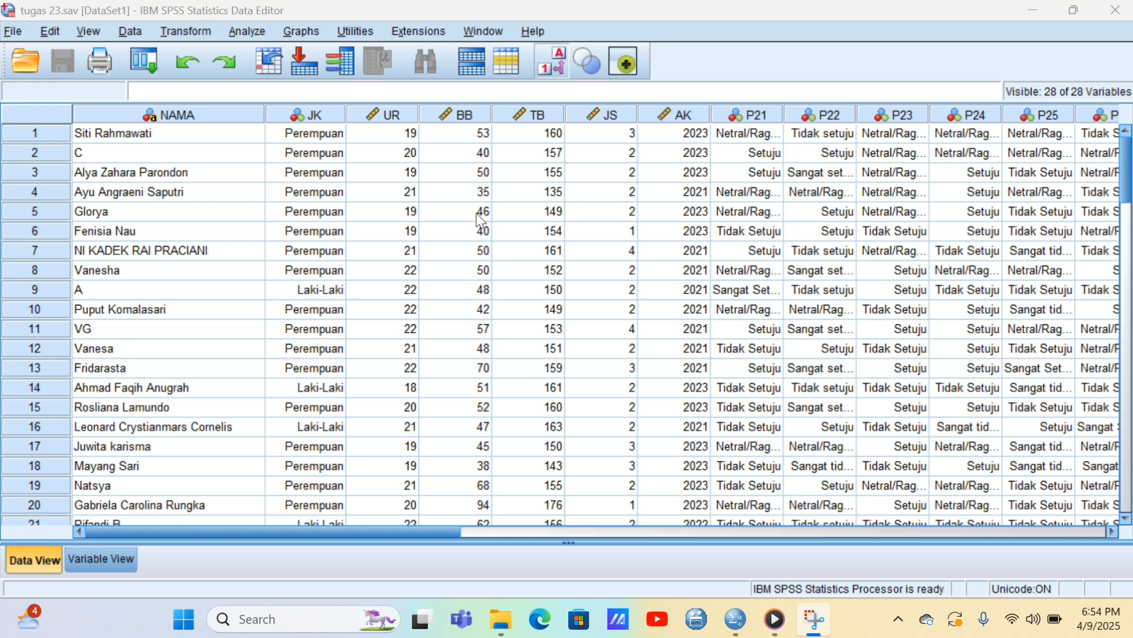
- Start an Explore analysis and add UMUR, TINGGI BADAN and BERAT BADAN as dependent variables
{"action": "left_click", "coordinate": [250, 36]}
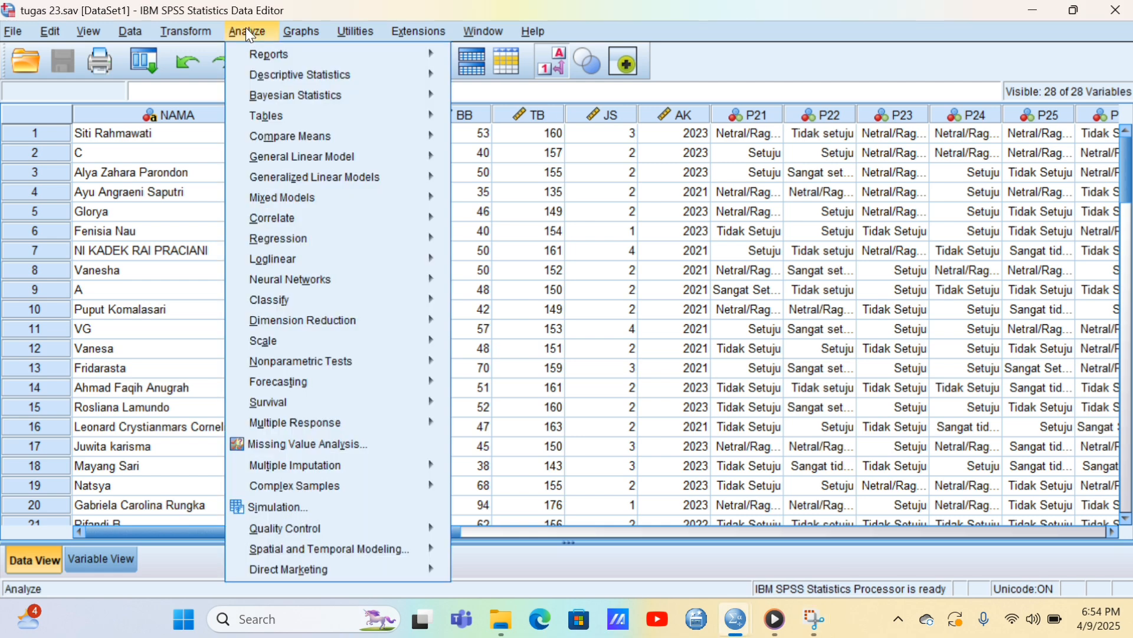
{"action": "left_click", "coordinate": [294, 77]}
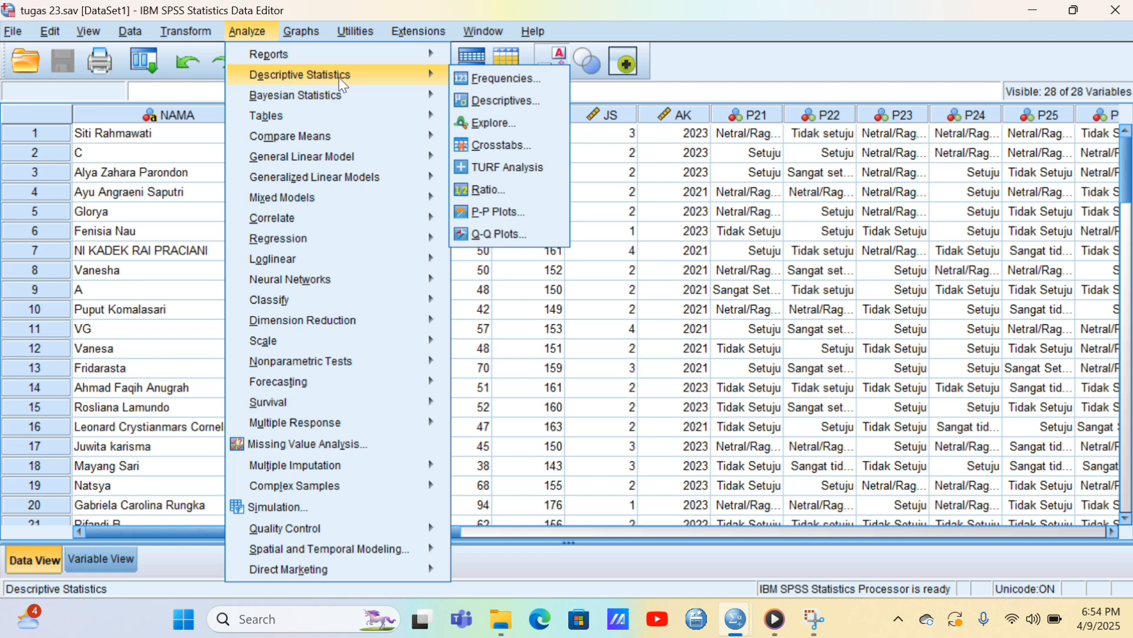
{"action": "left_click", "coordinate": [497, 123]}
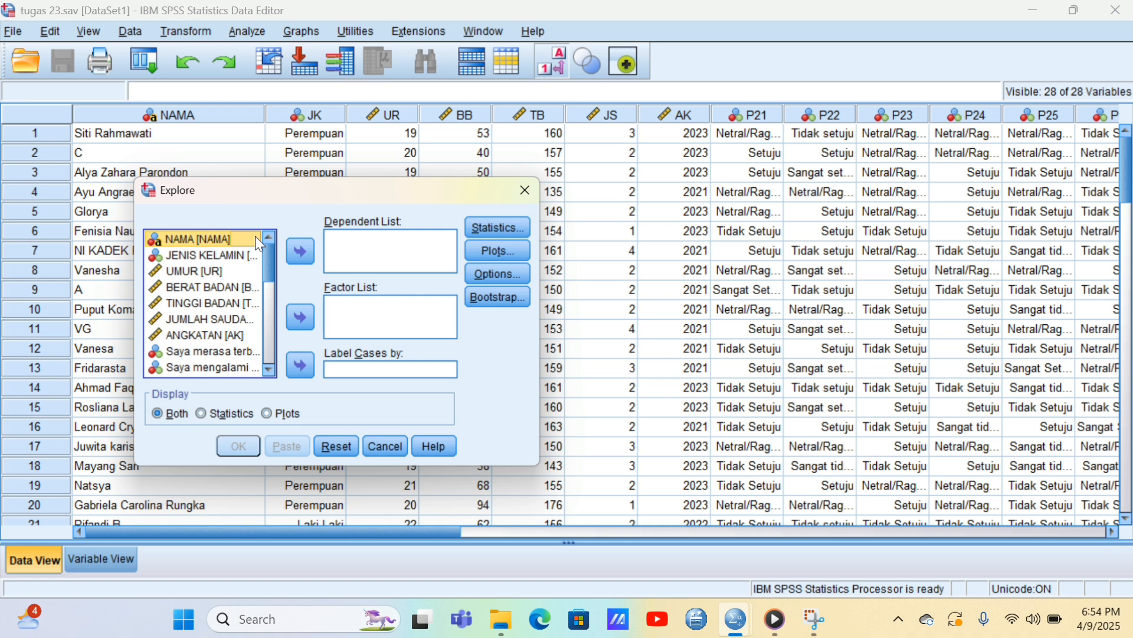
{"action": "left_click", "coordinate": [215, 271]}
{"action": "left_click", "coordinate": [311, 260]}
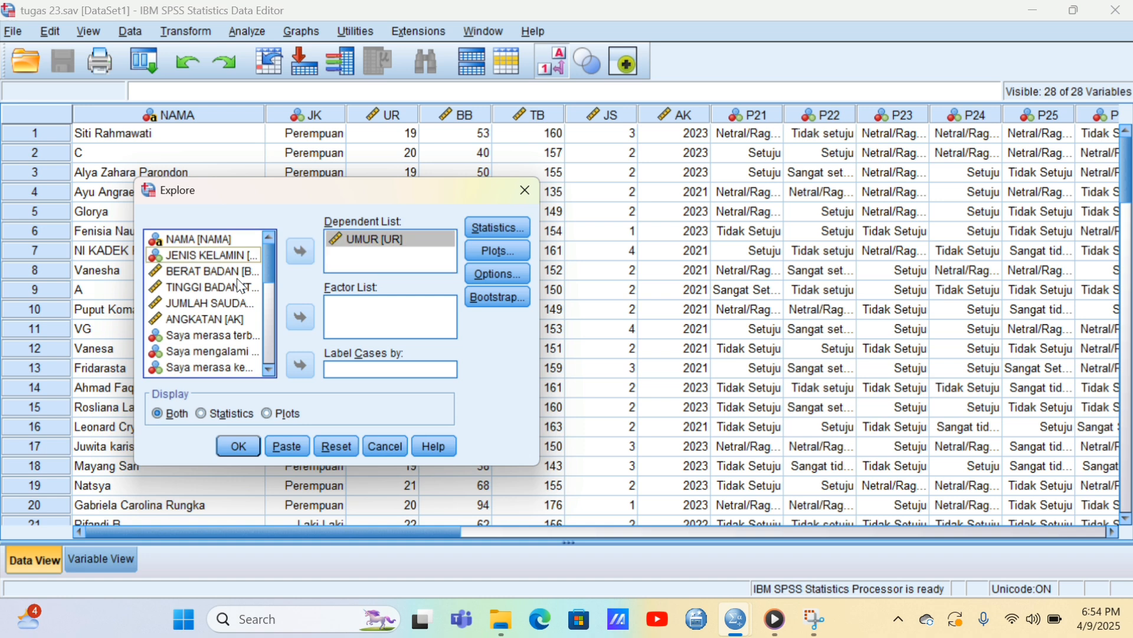
{"action": "left_click", "coordinate": [238, 281]}
{"action": "left_click", "coordinate": [300, 252]}
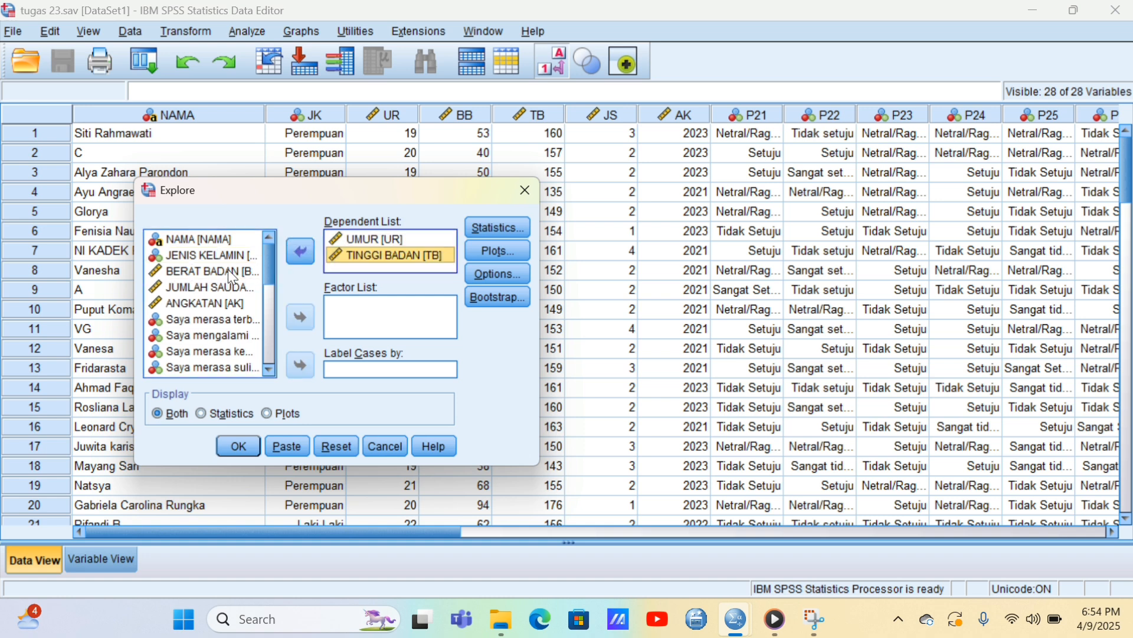
{"action": "left_click", "coordinate": [228, 271]}
{"action": "left_click", "coordinate": [303, 260]}
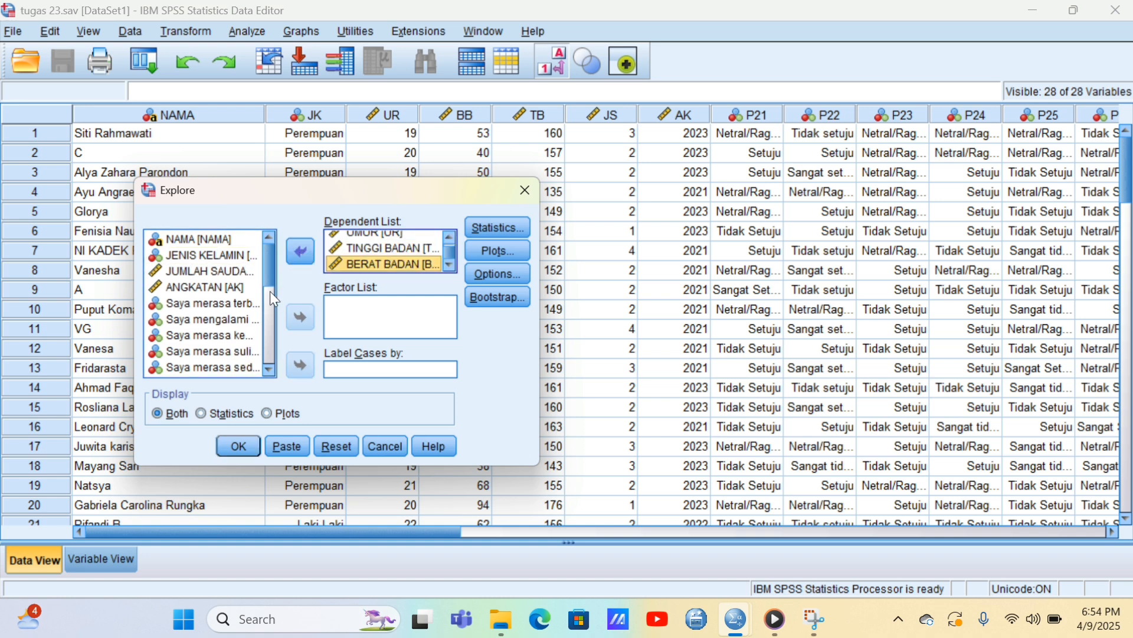
- Add ANGKATAN, JUMLAH SAUDARA and the average nightly sleep hours question ("Berapa jam rata-rata") to the dependent variables
{"action": "left_click", "coordinate": [254, 287]}
{"action": "left_click", "coordinate": [300, 252]}
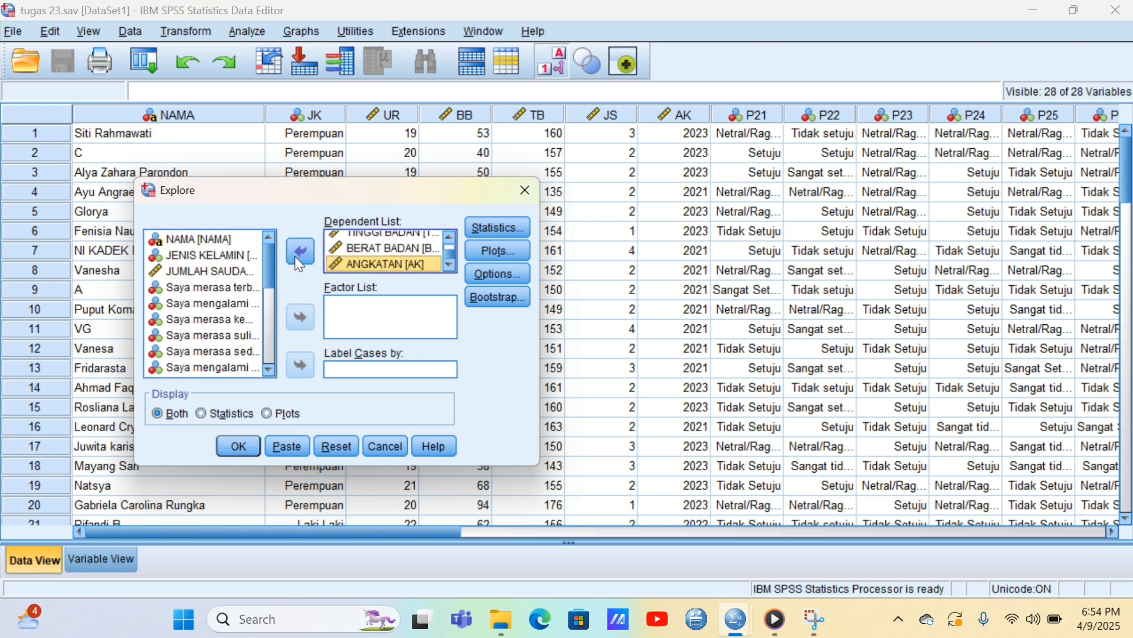
{"action": "left_click", "coordinate": [254, 273]}
{"action": "left_click", "coordinate": [300, 252]}
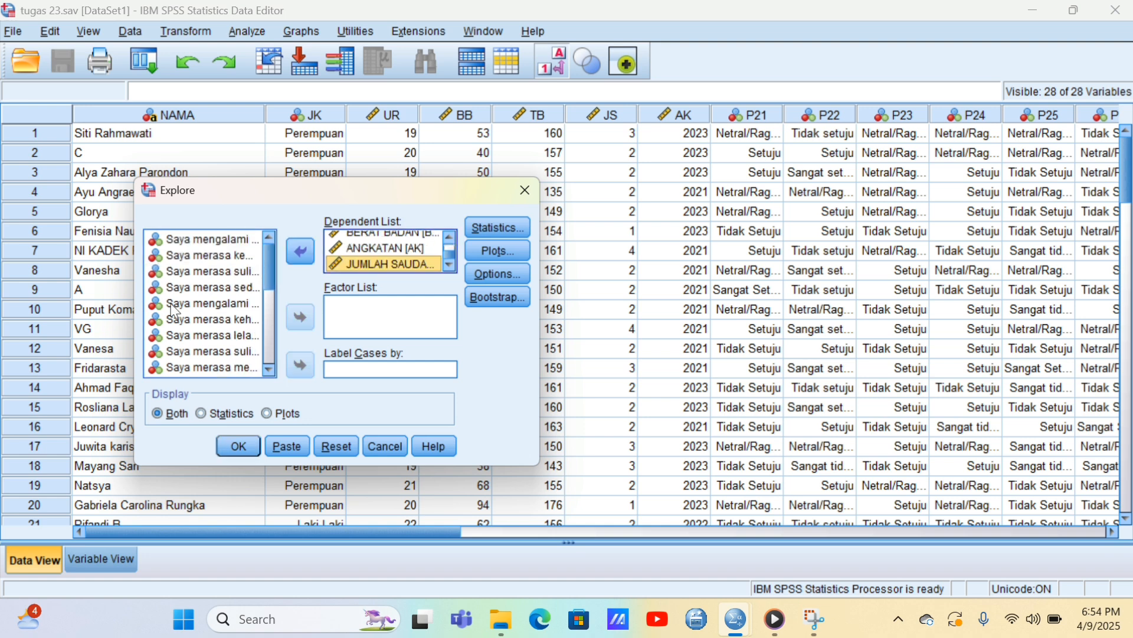
{"action": "scroll", "coordinate": [177, 310], "scroll_direction": "down", "scroll_amount": 5}
{"action": "left_click", "coordinate": [177, 305]}
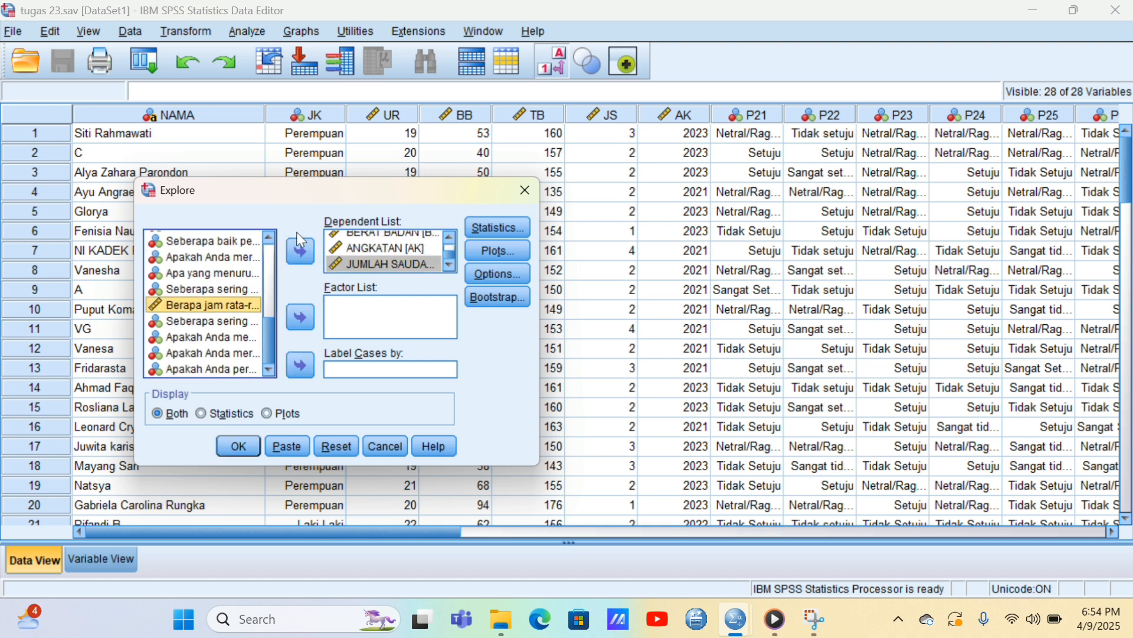
{"action": "left_click", "coordinate": [299, 252]}
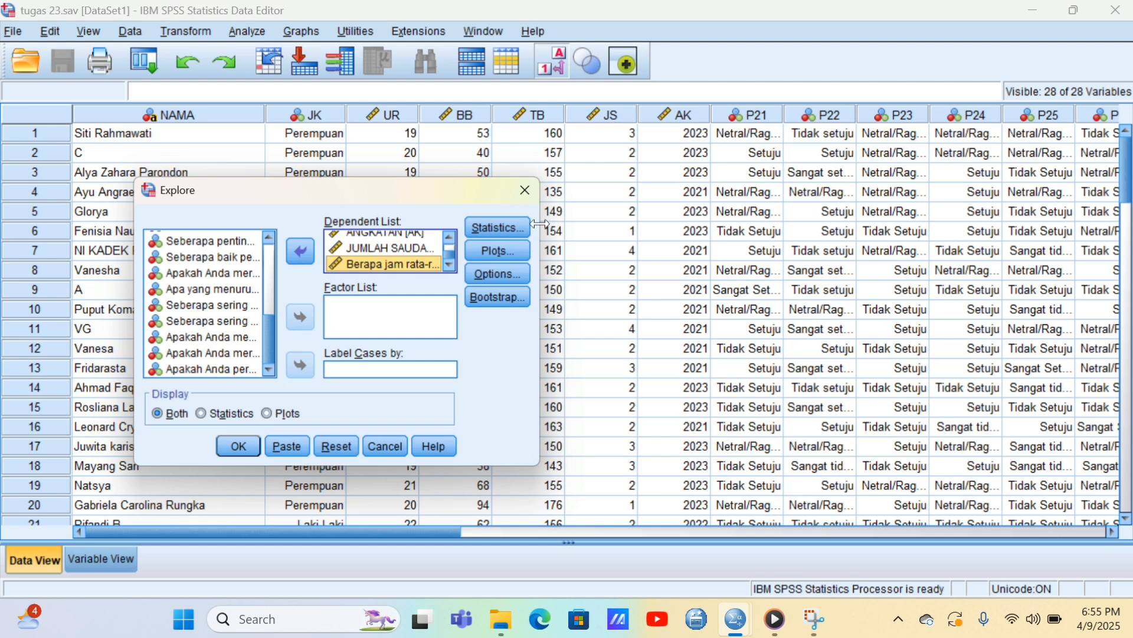
- Check the Explore statistics settings, then enable histograms and normality plots with tests
{"action": "left_click", "coordinate": [521, 226]}
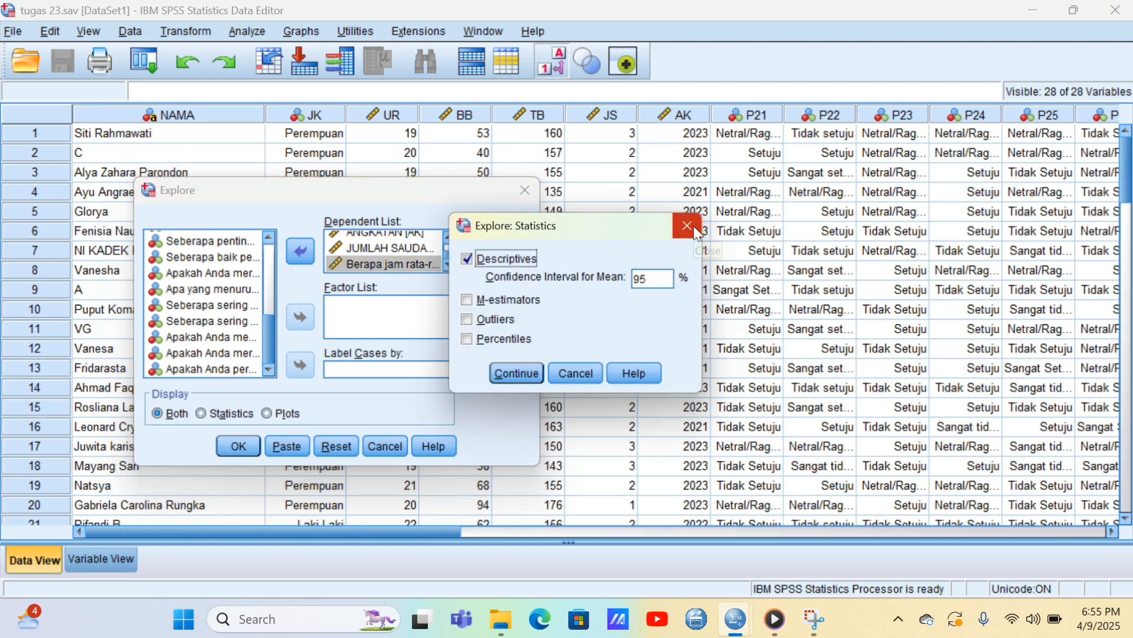
{"action": "left_click", "coordinate": [693, 225]}
{"action": "left_click", "coordinate": [512, 248]}
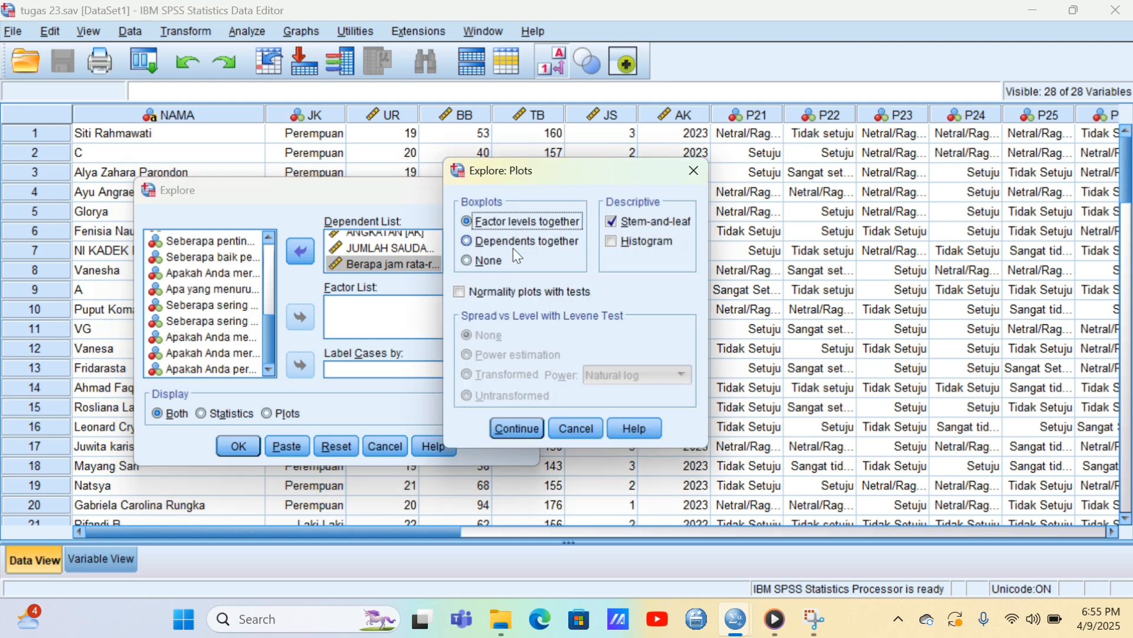
{"action": "left_click", "coordinate": [618, 243]}
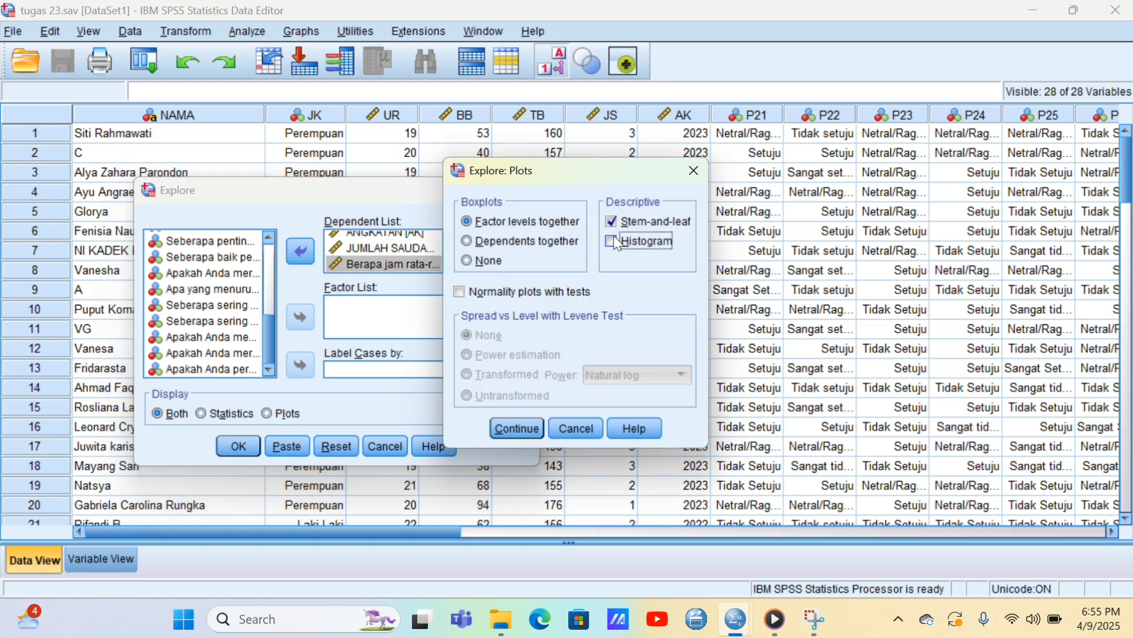
{"action": "left_click", "coordinate": [461, 296]}
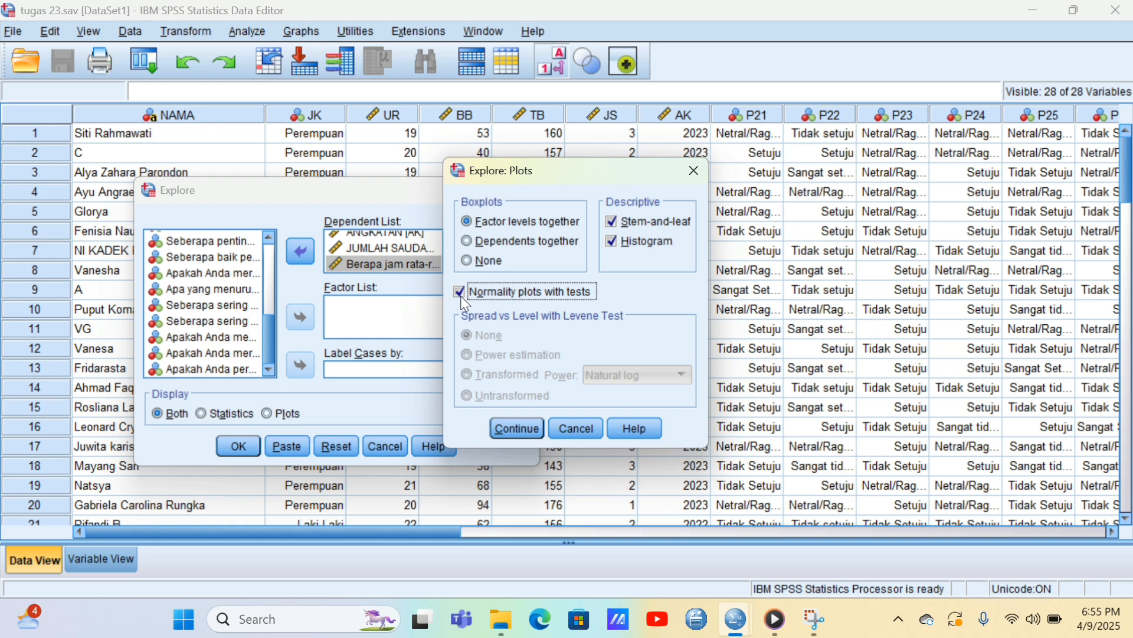
{"action": "left_click", "coordinate": [523, 436]}
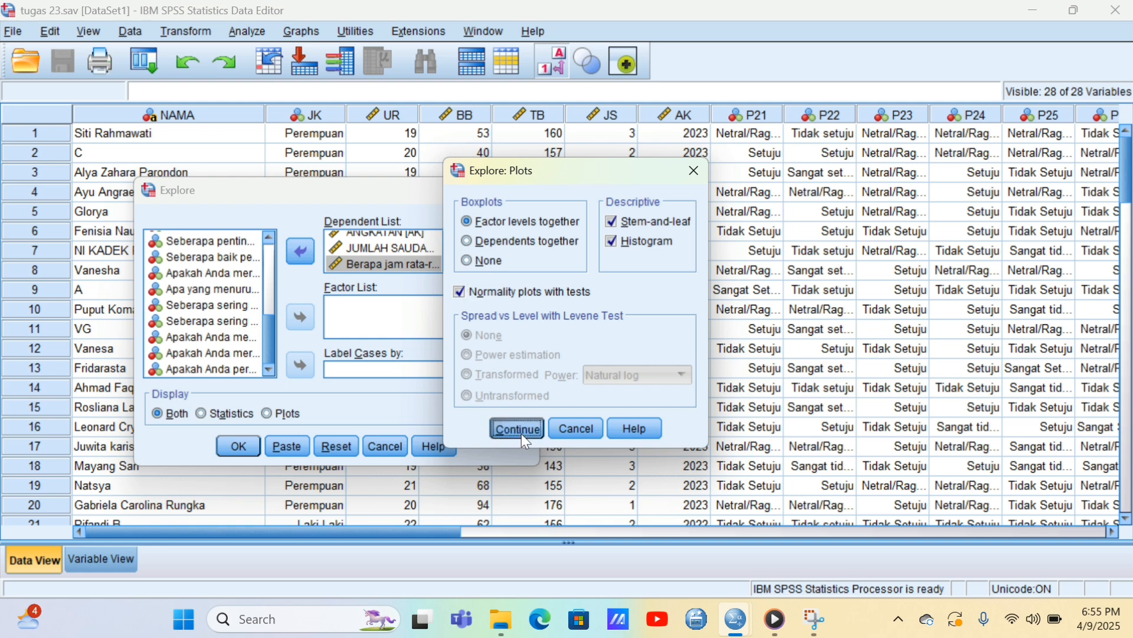
- Check the missing-value and bootstrap settings without altering them, and run the Explore analysis
{"action": "left_click", "coordinate": [485, 272]}
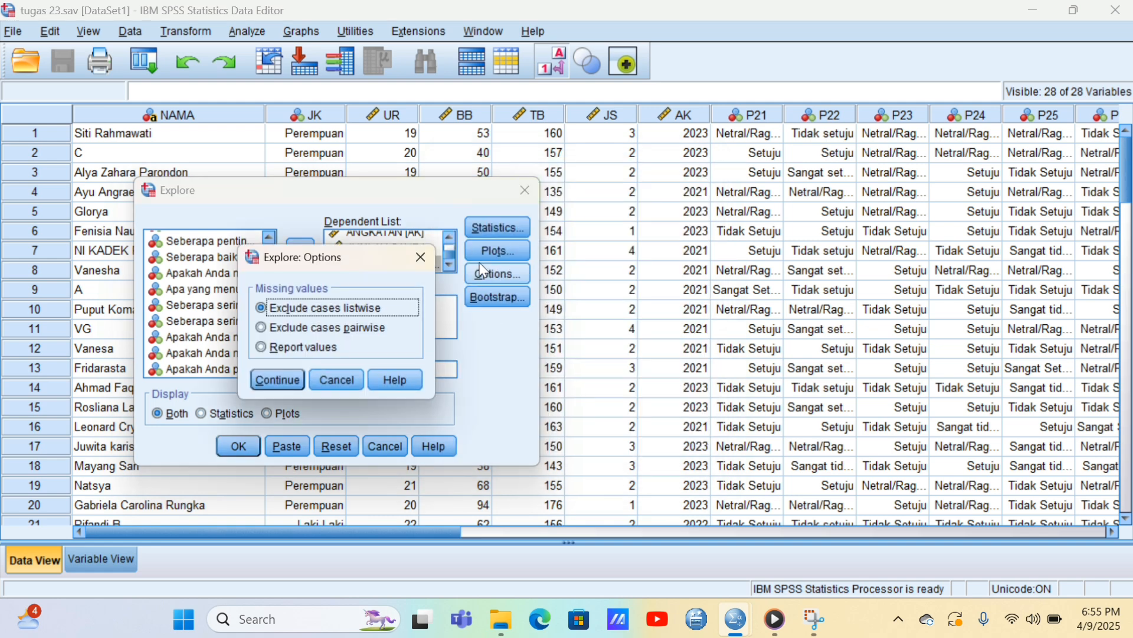
{"action": "left_click", "coordinate": [421, 257]}
{"action": "left_click", "coordinate": [507, 291]}
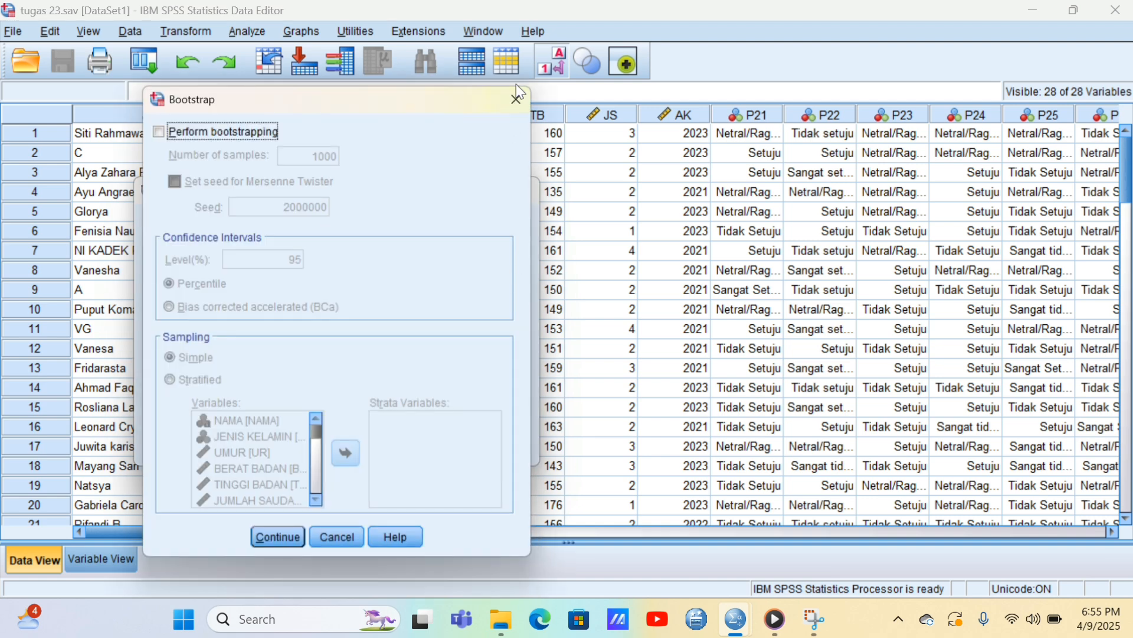
{"action": "left_click", "coordinate": [517, 95]}
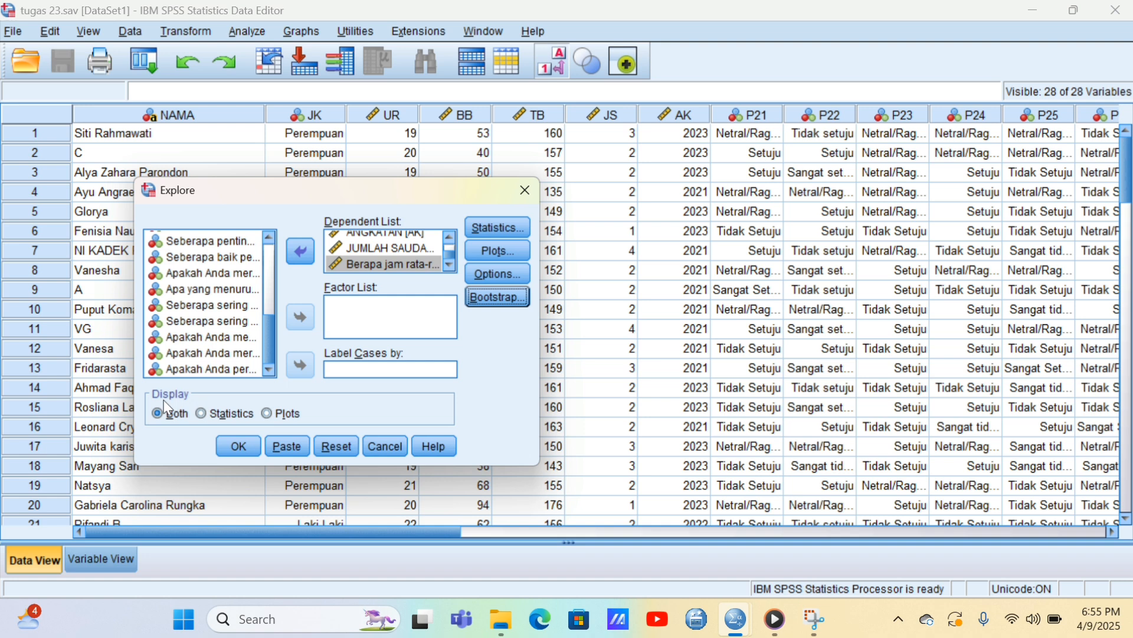
{"action": "left_click", "coordinate": [240, 445]}
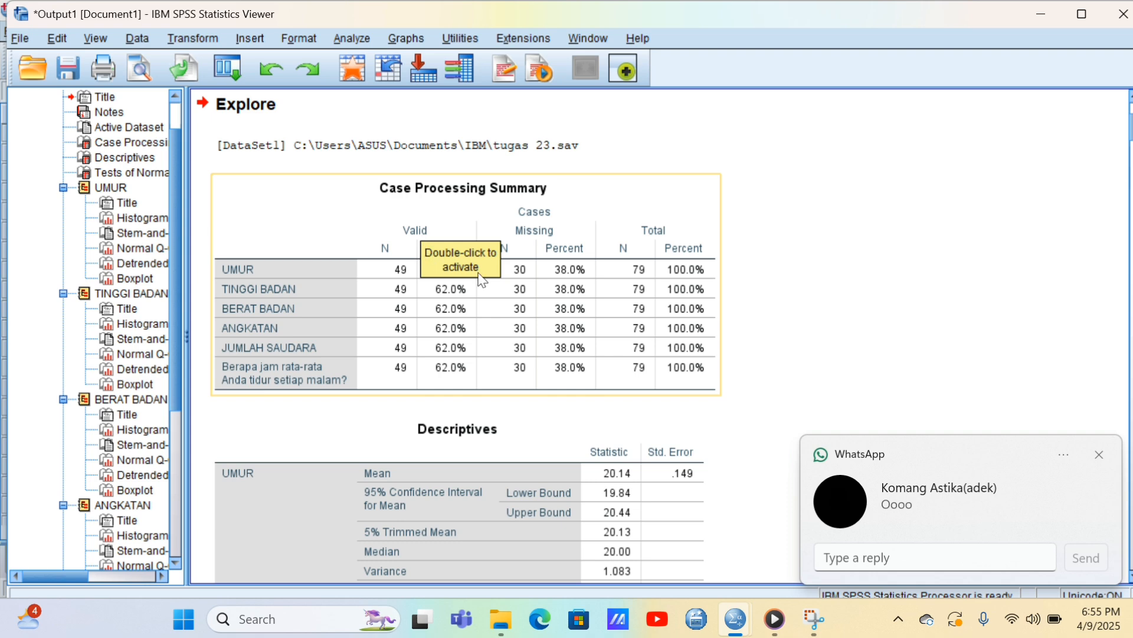
- Skim the Explore output, then examine the Case Processing Summary and the UMUR section of the Descriptives table
{"action": "scroll", "coordinate": [476, 376], "scroll_direction": "down", "scroll_amount": 4}
{"action": "scroll", "coordinate": [476, 376], "scroll_direction": "down", "scroll_amount": 20}
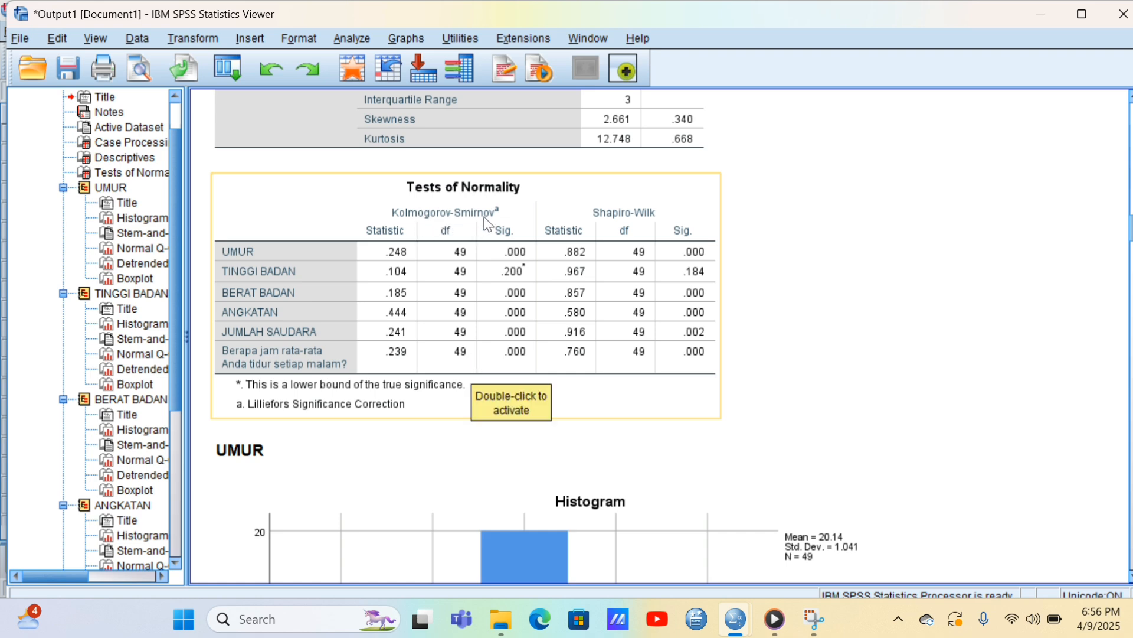
{"action": "scroll", "coordinate": [629, 223], "scroll_direction": "up", "scroll_amount": 20}
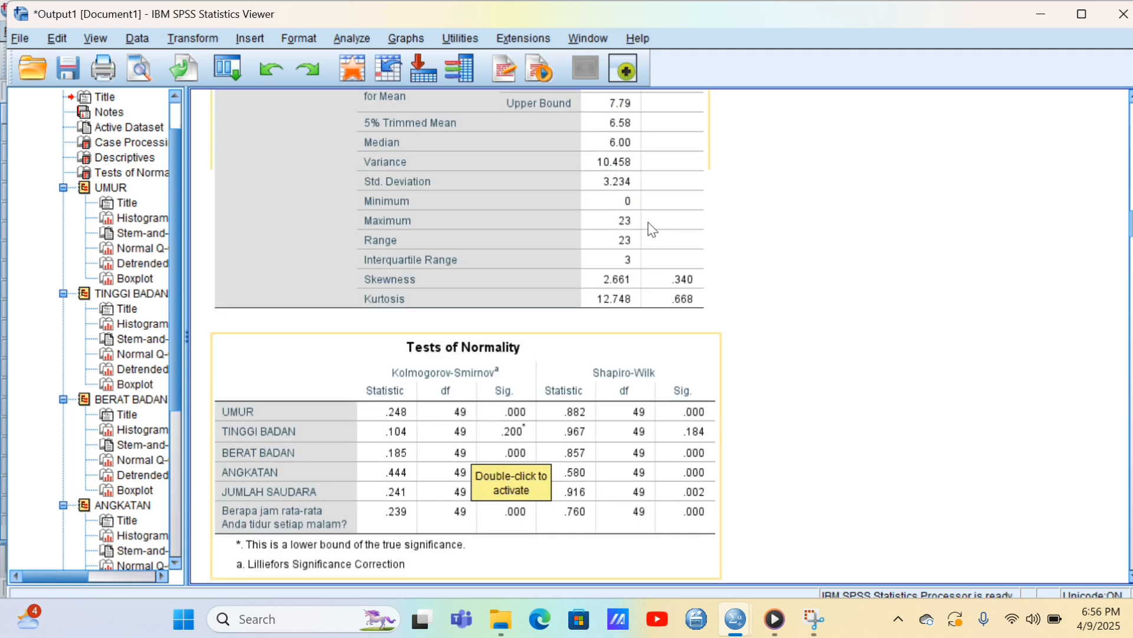
{"action": "scroll", "coordinate": [625, 258], "scroll_direction": "down", "scroll_amount": 3}
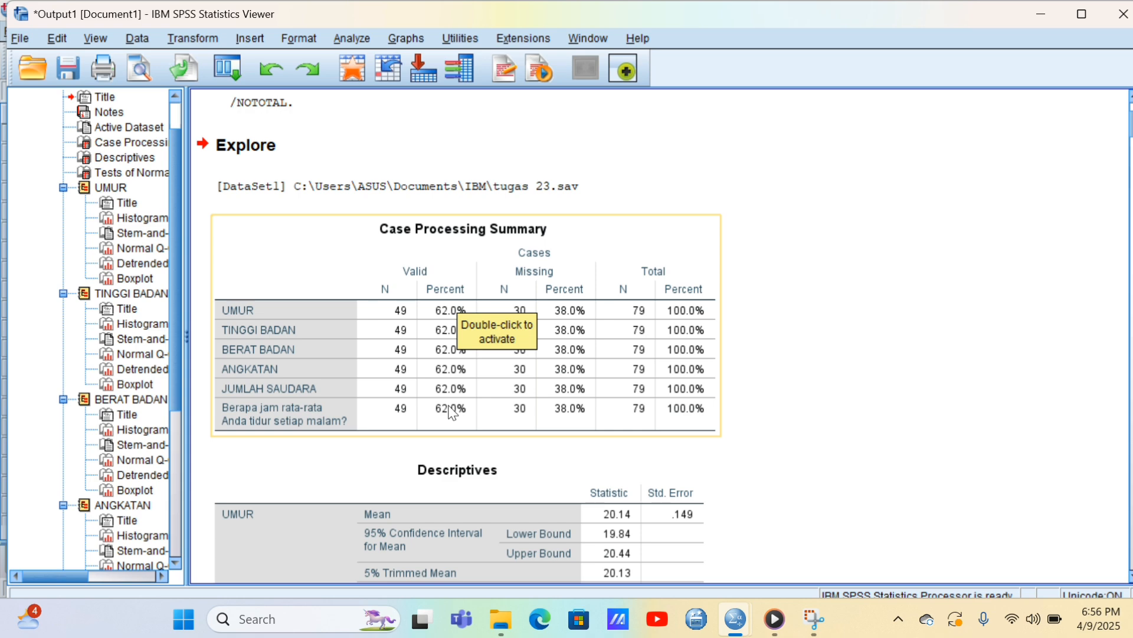
{"action": "left_click", "coordinate": [530, 363]}
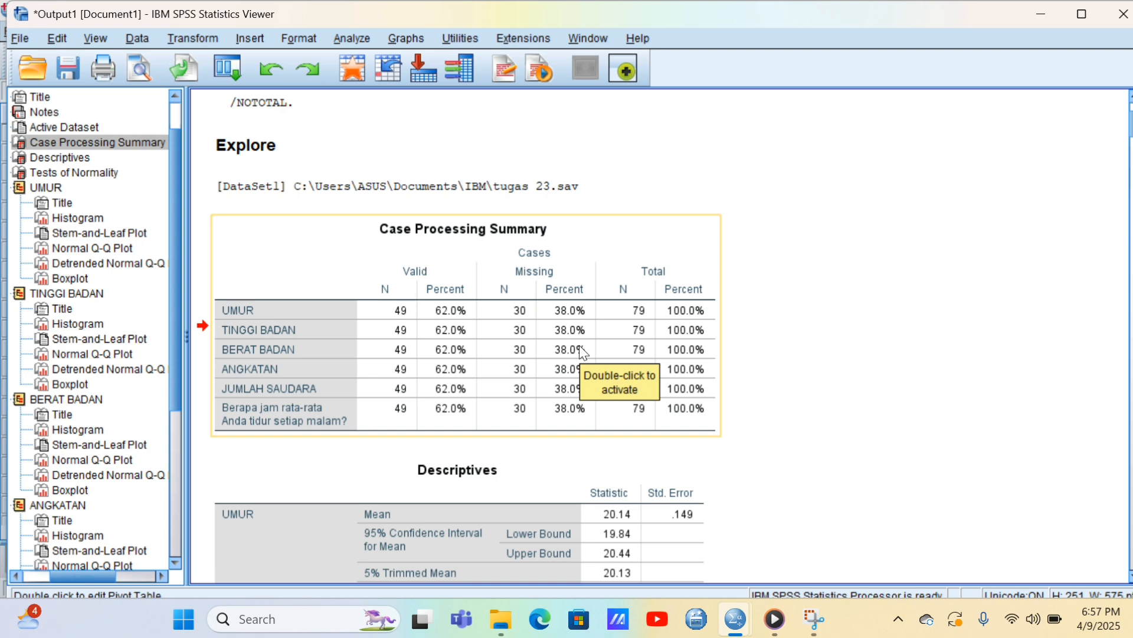
{"action": "scroll", "coordinate": [581, 349], "scroll_direction": "down", "scroll_amount": 4}
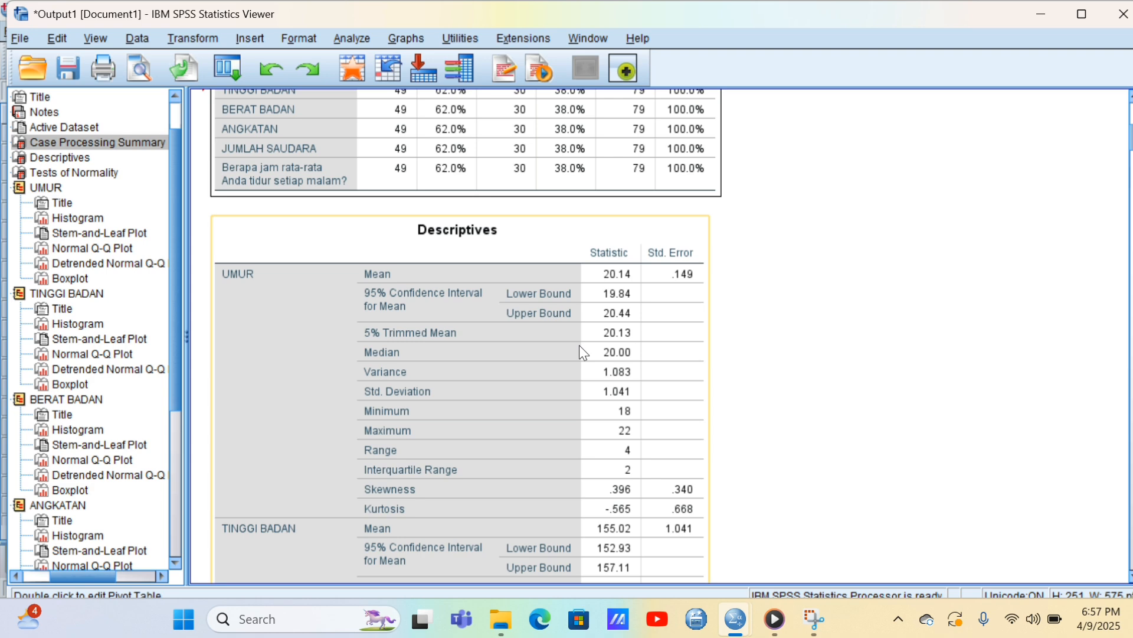
{"action": "scroll", "coordinate": [580, 346], "scroll_direction": "up", "scroll_amount": 5}
{"action": "scroll", "coordinate": [579, 346], "scroll_direction": "down", "scroll_amount": 5}
{"action": "scroll", "coordinate": [580, 348], "scroll_direction": "down", "scroll_amount": 7}
{"action": "scroll", "coordinate": [580, 349], "scroll_direction": "up", "scroll_amount": 7}
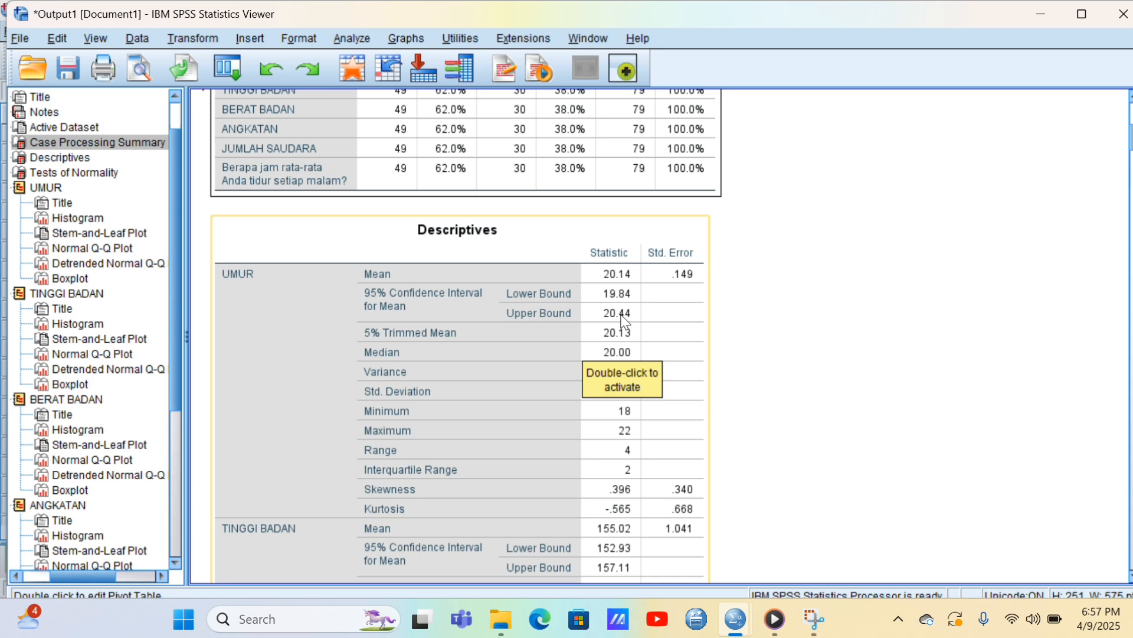
- Examine the Kolmogorov-Smirnov and Shapiro-Wilk significance values of each variable in the Tests of Normality table
{"action": "scroll", "coordinate": [552, 371], "scroll_direction": "down", "scroll_amount": 20}
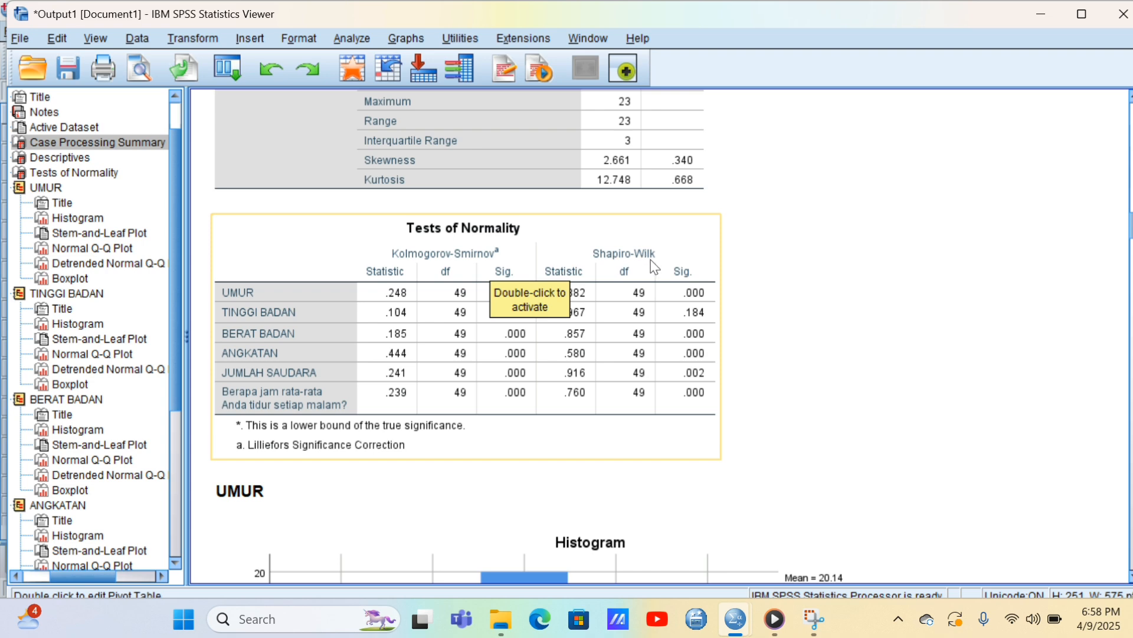
{"action": "left_click", "coordinate": [637, 339]}
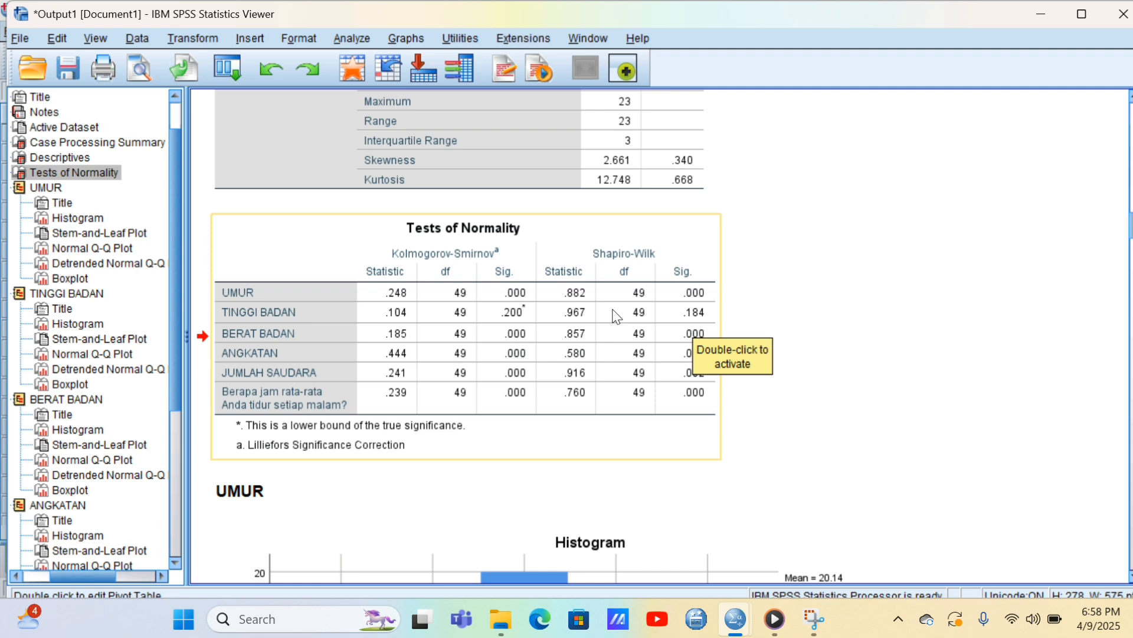
{"action": "left_click", "coordinate": [694, 417]}
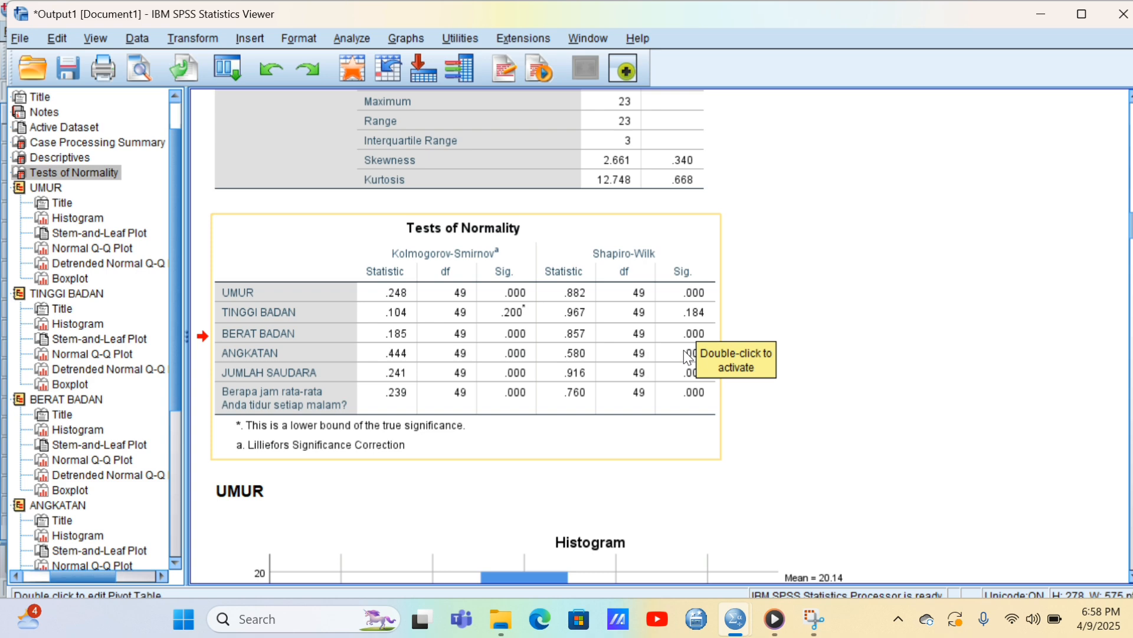
{"action": "left_click", "coordinate": [663, 420]}
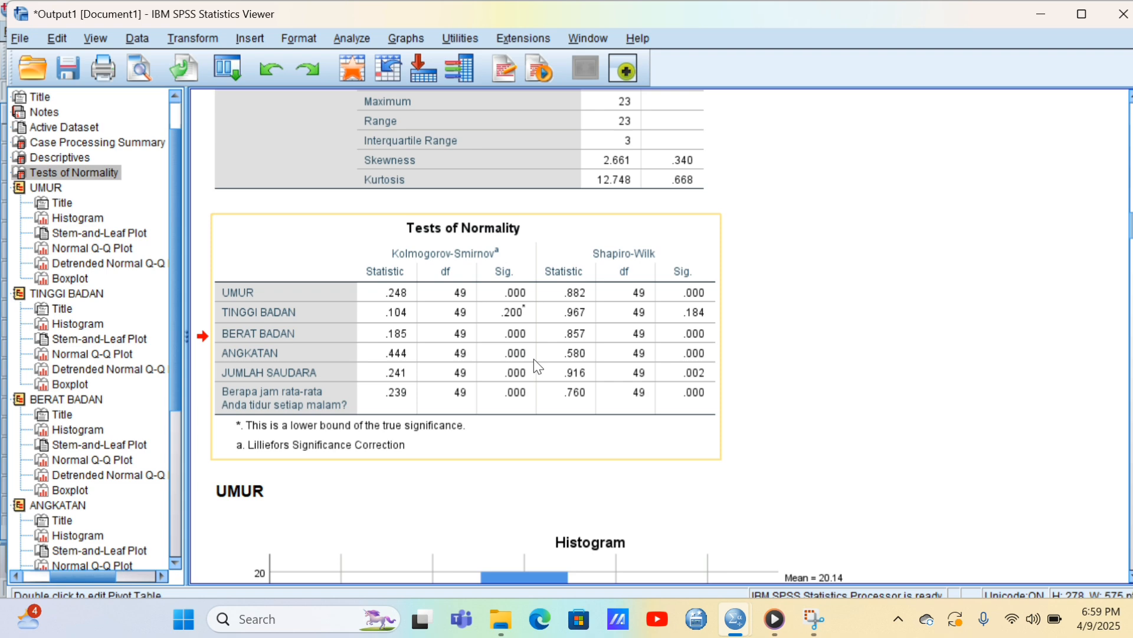
- Examine the histogram, stem-and-leaf plot and normal Q-Q plot of UMUR
{"action": "scroll", "coordinate": [538, 366], "scroll_direction": "down", "scroll_amount": 7}
{"action": "scroll", "coordinate": [534, 359], "scroll_direction": "down", "scroll_amount": 1}
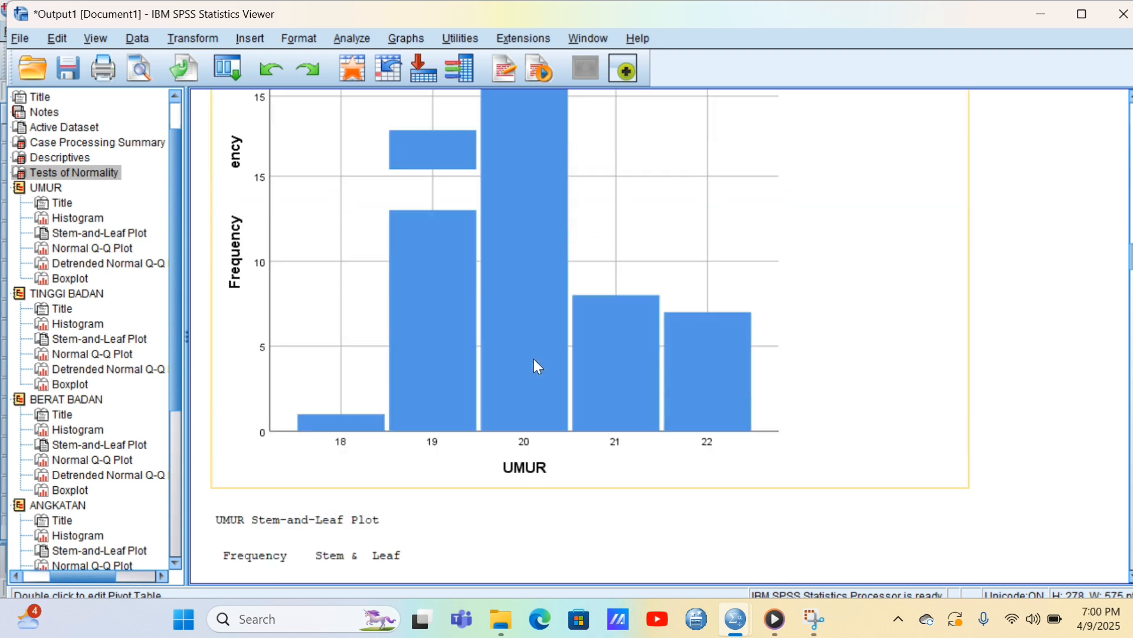
{"action": "scroll", "coordinate": [534, 358], "scroll_direction": "up", "scroll_amount": 2}
{"action": "scroll", "coordinate": [533, 359], "scroll_direction": "down", "scroll_amount": 1}
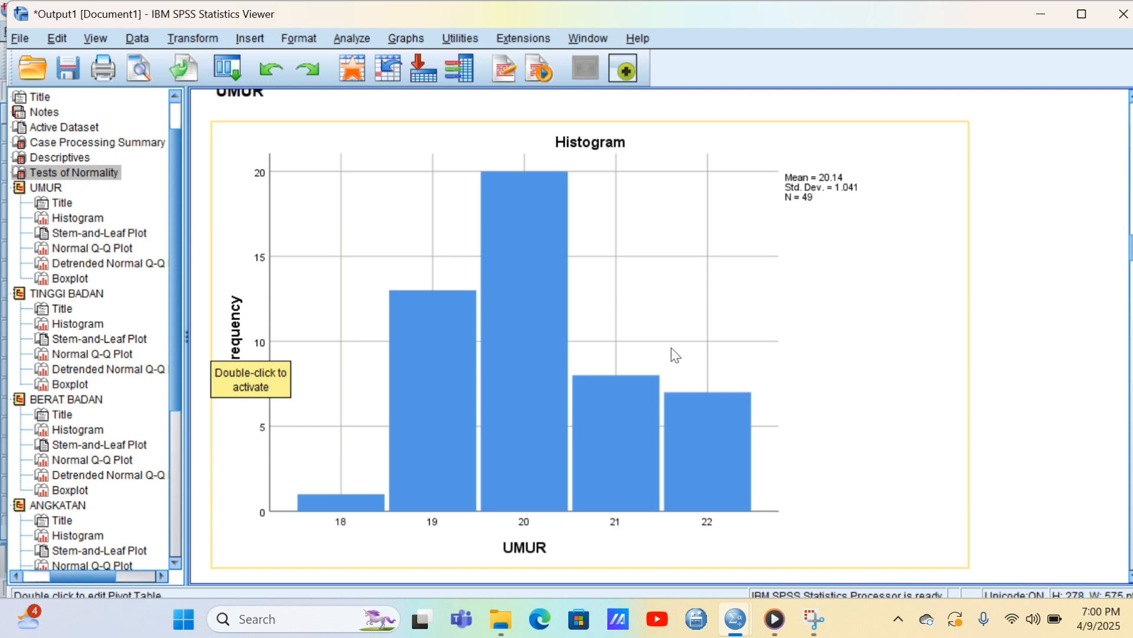
{"action": "scroll", "coordinate": [674, 354], "scroll_direction": "down", "scroll_amount": 5}
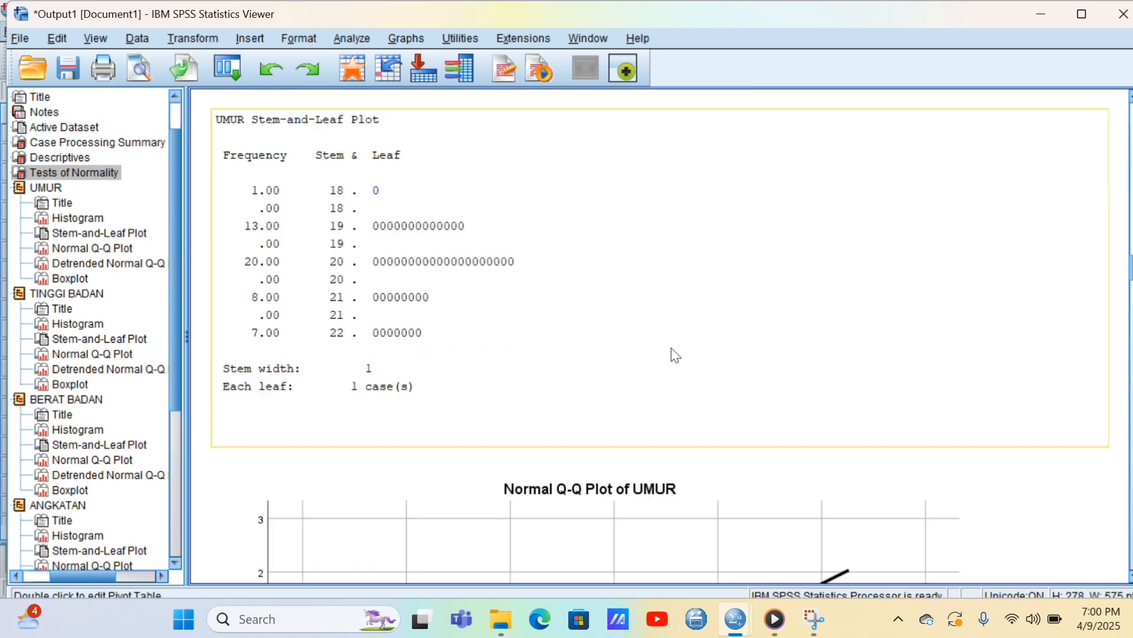
{"action": "scroll", "coordinate": [674, 354], "scroll_direction": "up", "scroll_amount": 5}
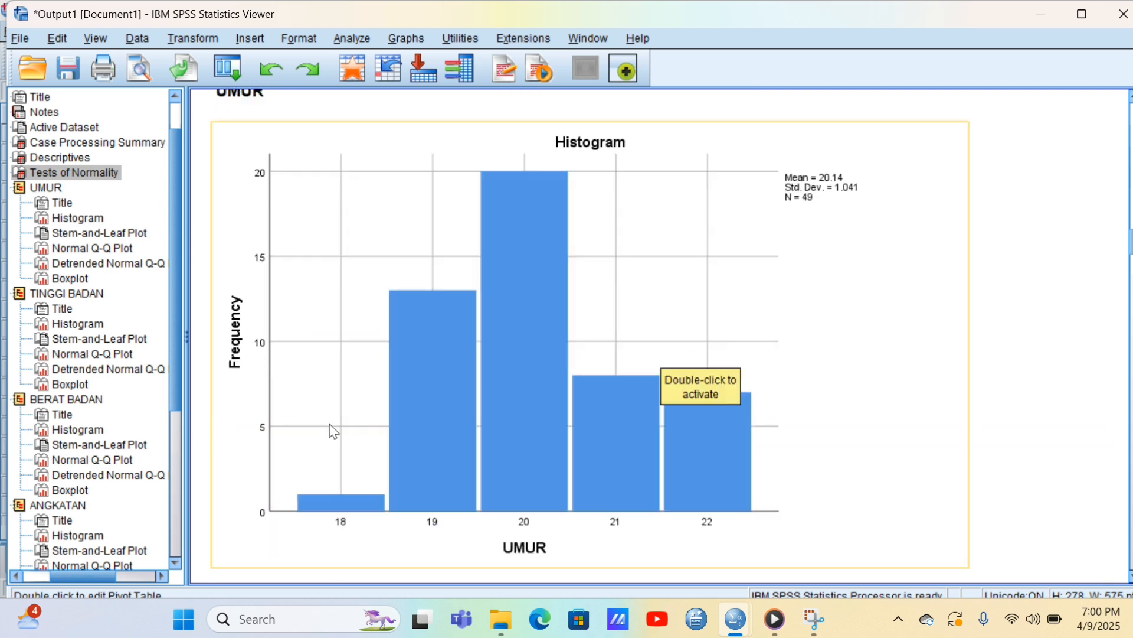
{"action": "scroll", "coordinate": [718, 463], "scroll_direction": "down", "scroll_amount": 10}
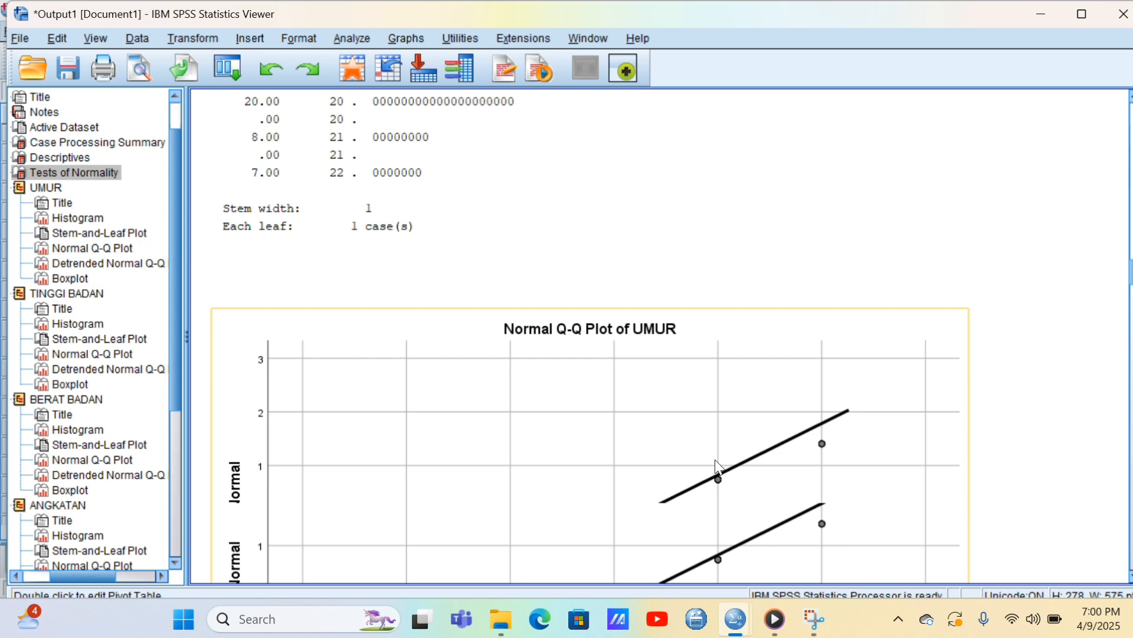
{"action": "scroll", "coordinate": [718, 467], "scroll_direction": "down", "scroll_amount": 5}
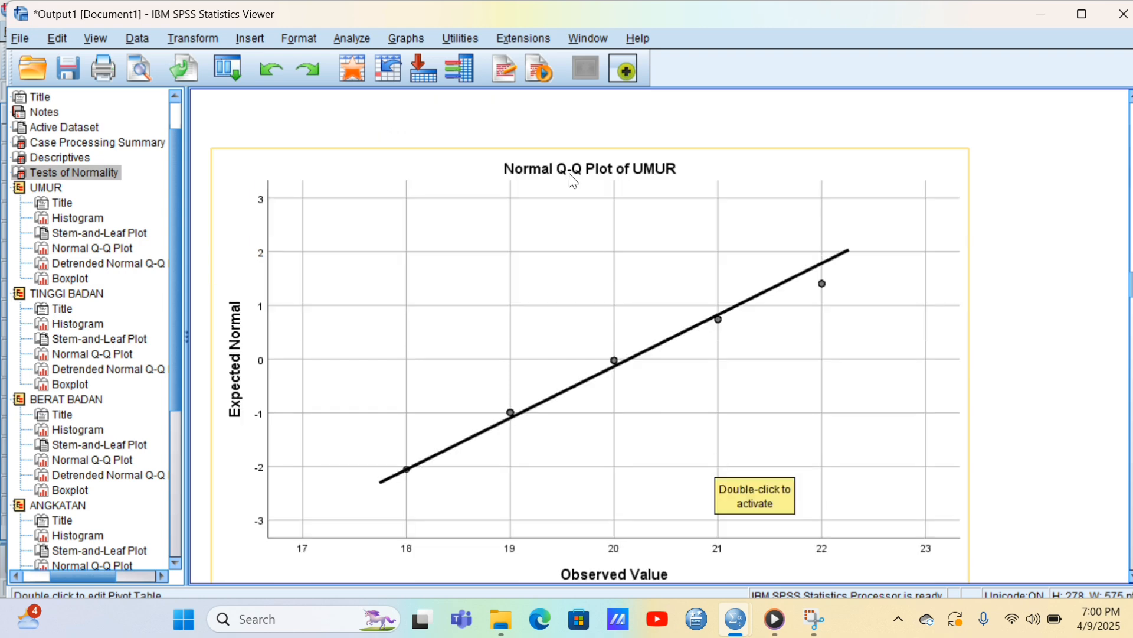
- Examine the normal Q-Q plot, detrended normal Q-Q plot and boxplot of UMUR
{"action": "scroll", "coordinate": [637, 407], "scroll_direction": "up", "scroll_amount": 3}
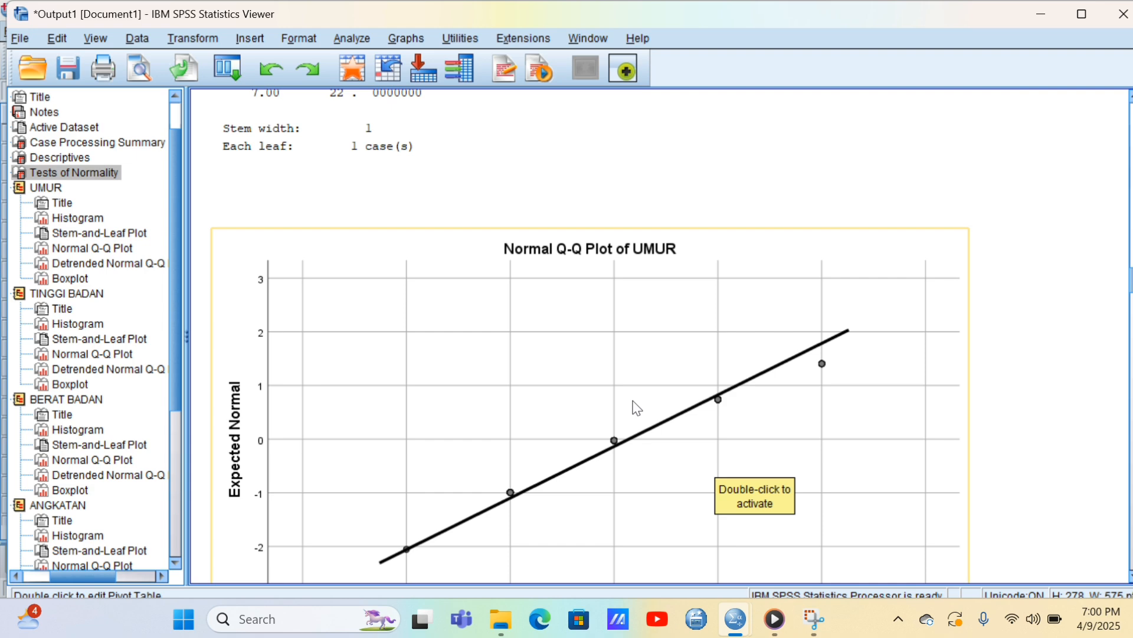
{"action": "scroll", "coordinate": [637, 408], "scroll_direction": "down", "scroll_amount": 9}
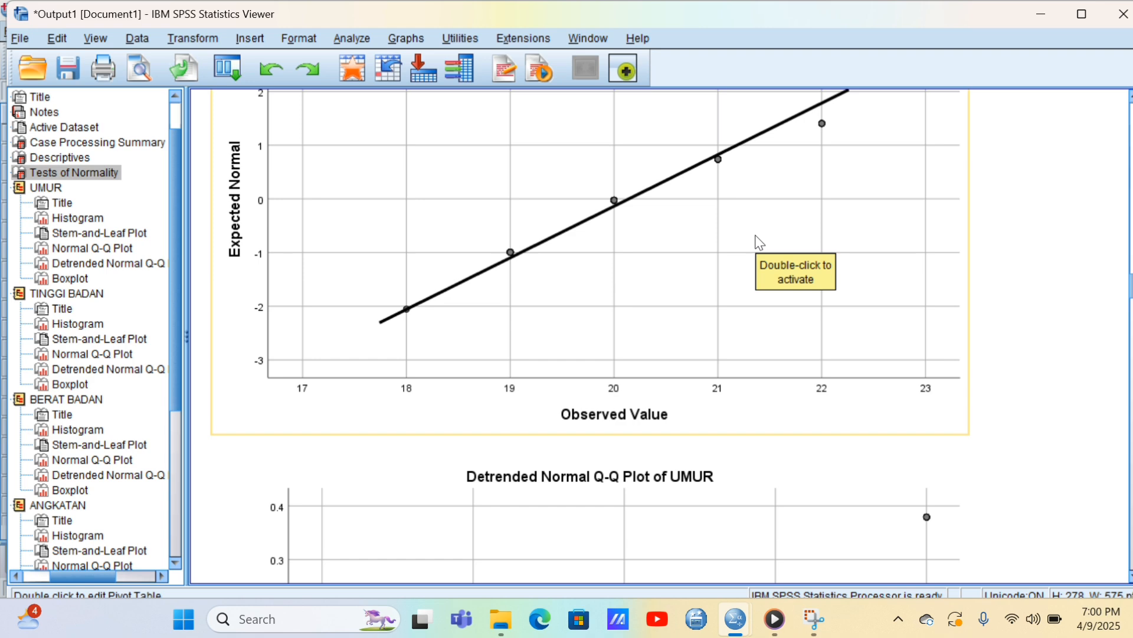
{"action": "scroll", "coordinate": [760, 242], "scroll_direction": "up", "scroll_amount": 3}
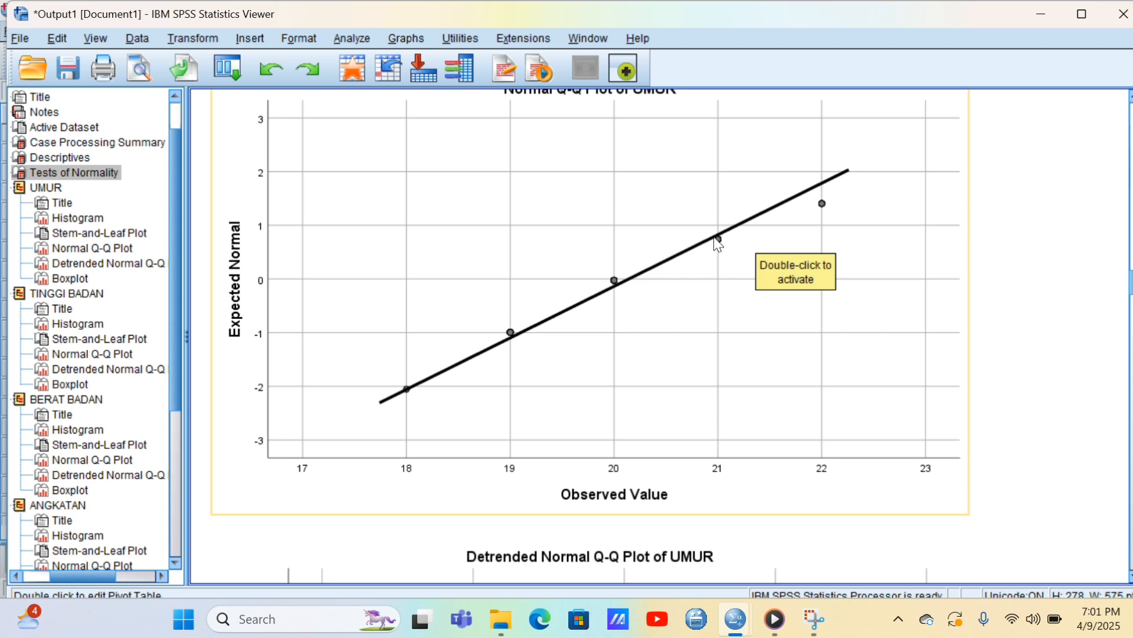
{"action": "scroll", "coordinate": [828, 224], "scroll_direction": "down", "scroll_amount": 5}
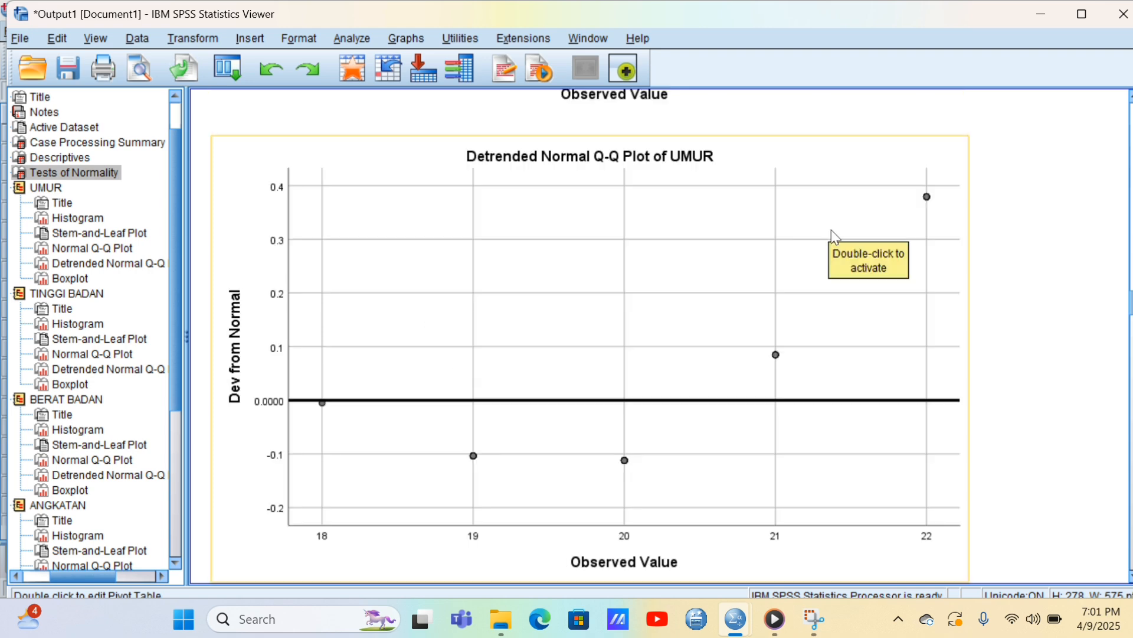
{"action": "scroll", "coordinate": [750, 457], "scroll_direction": "down", "scroll_amount": 1}
{"action": "scroll", "coordinate": [749, 458], "scroll_direction": "down", "scroll_amount": 6}
{"action": "scroll", "coordinate": [750, 459], "scroll_direction": "up", "scroll_amount": 2}
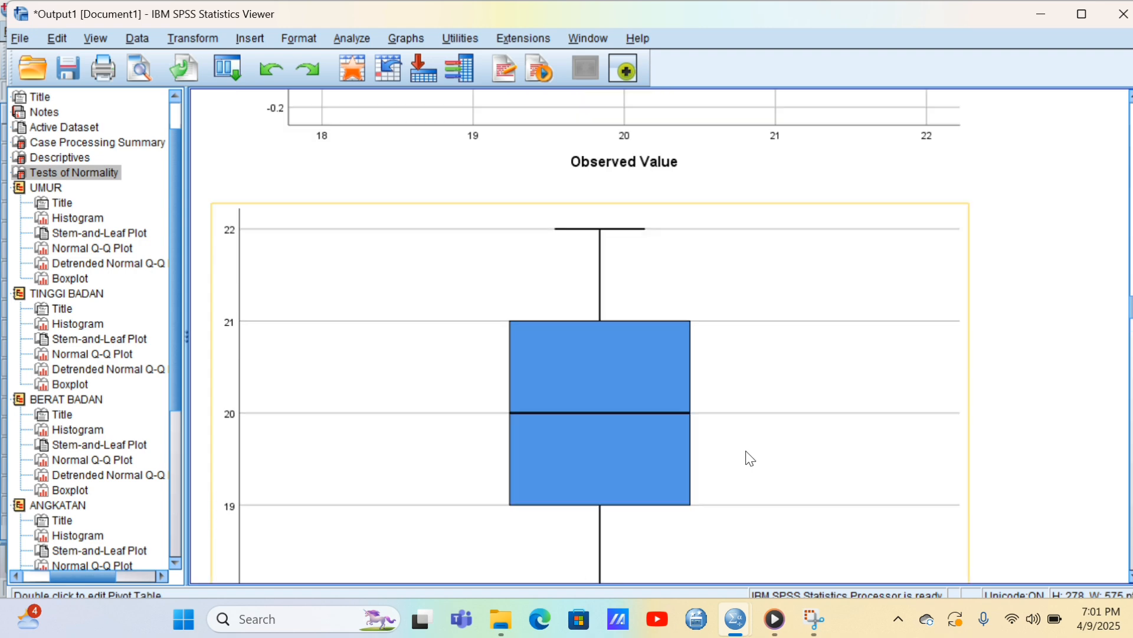
{"action": "scroll", "coordinate": [750, 458], "scroll_direction": "down", "scroll_amount": 3}
{"action": "scroll", "coordinate": [750, 458], "scroll_direction": "up", "scroll_amount": 1}
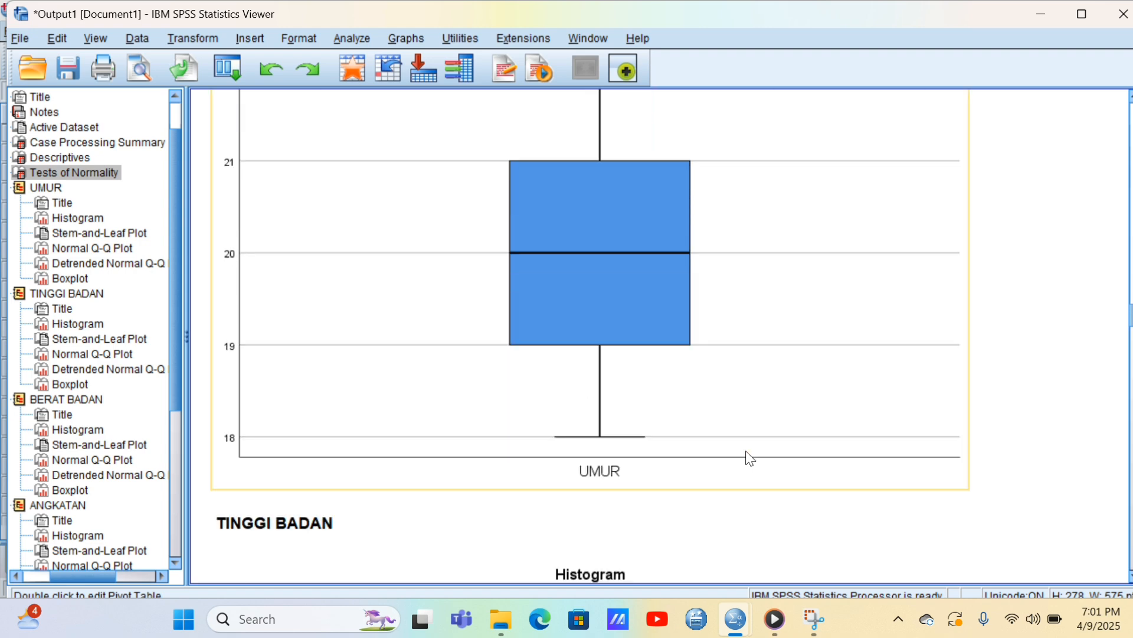
{"action": "scroll", "coordinate": [750, 458], "scroll_direction": "up", "scroll_amount": 3}
{"action": "scroll", "coordinate": [749, 458], "scroll_direction": "down", "scroll_amount": 5}
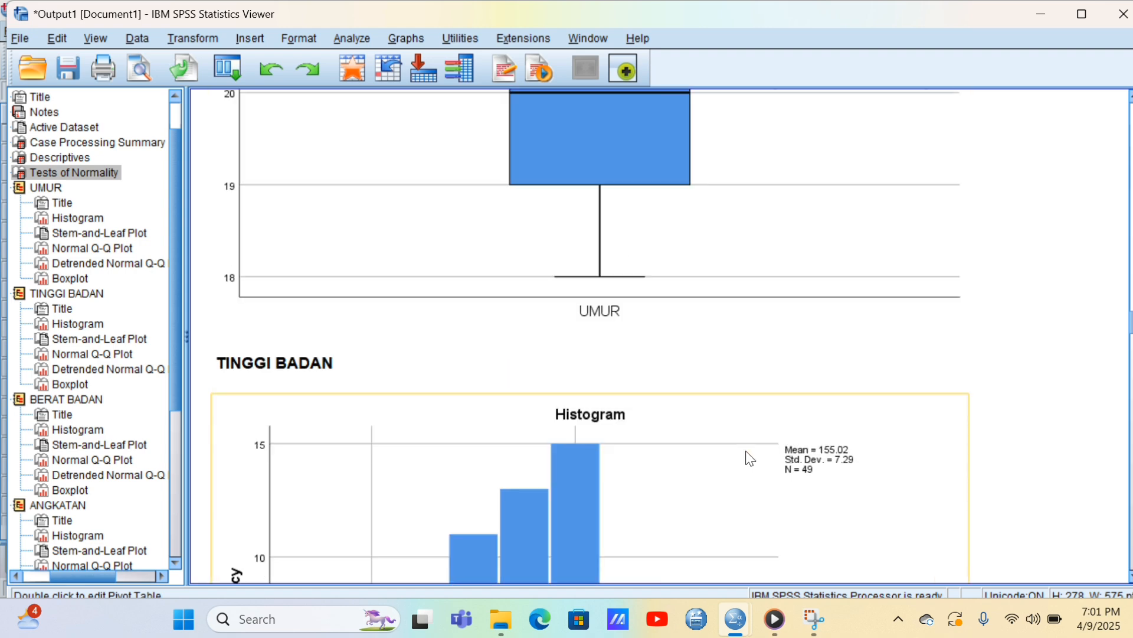
- Examine the histogram, stem-and-leaf plot, Q-Q plots and boxplot of TINGGI BADAN
{"action": "scroll", "coordinate": [749, 458], "scroll_direction": "down", "scroll_amount": 8}
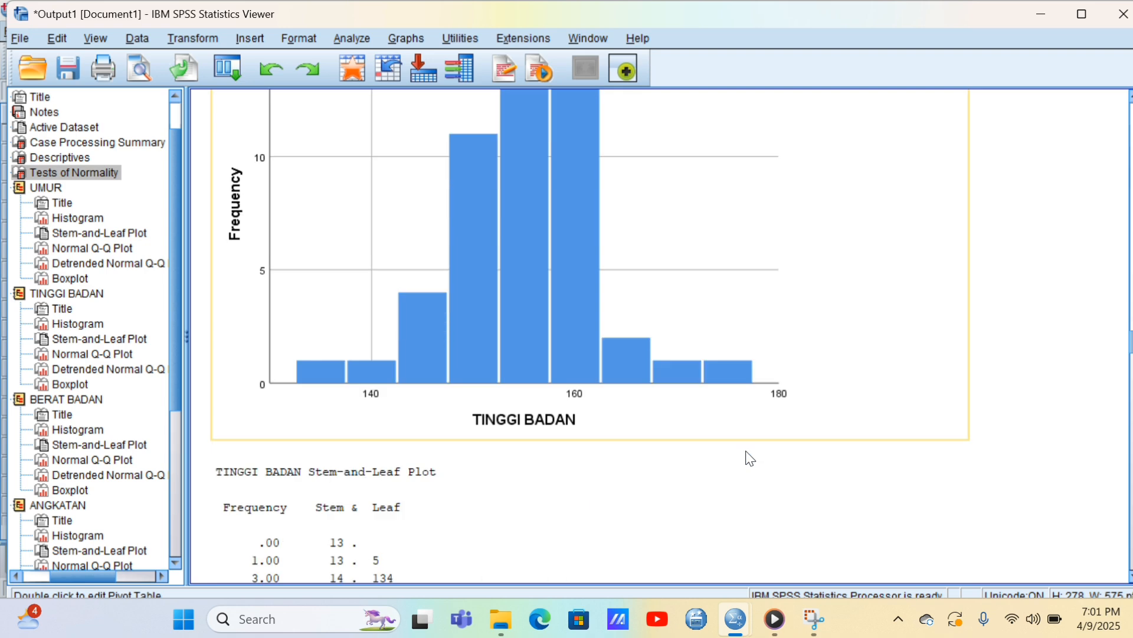
{"action": "scroll", "coordinate": [750, 458], "scroll_direction": "down", "scroll_amount": 4}
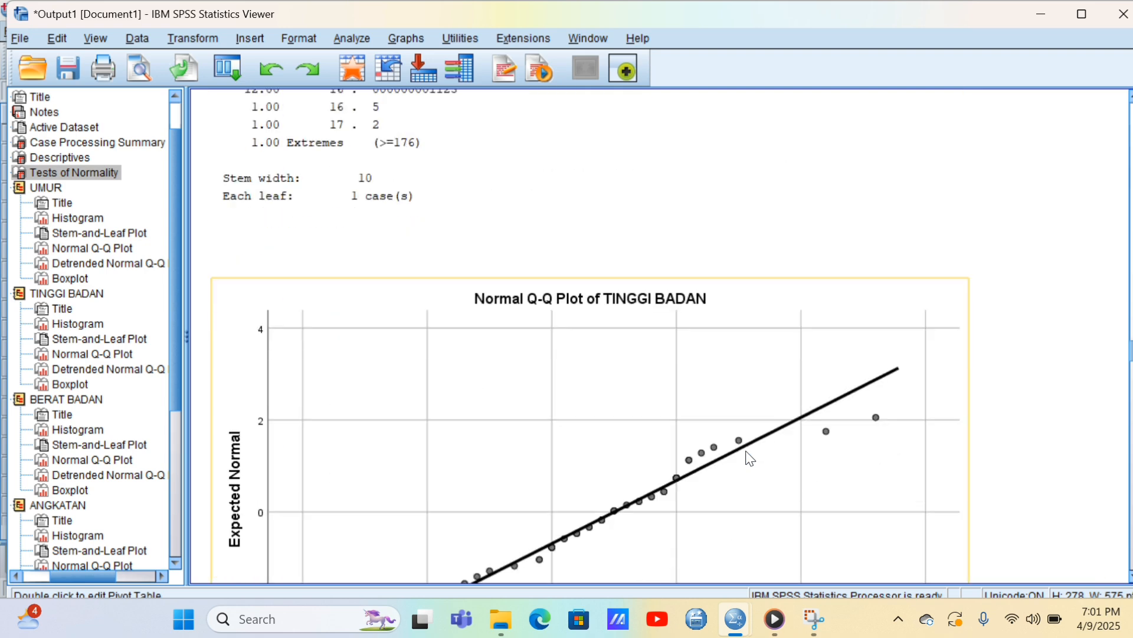
{"action": "scroll", "coordinate": [750, 458], "scroll_direction": "down", "scroll_amount": 3}
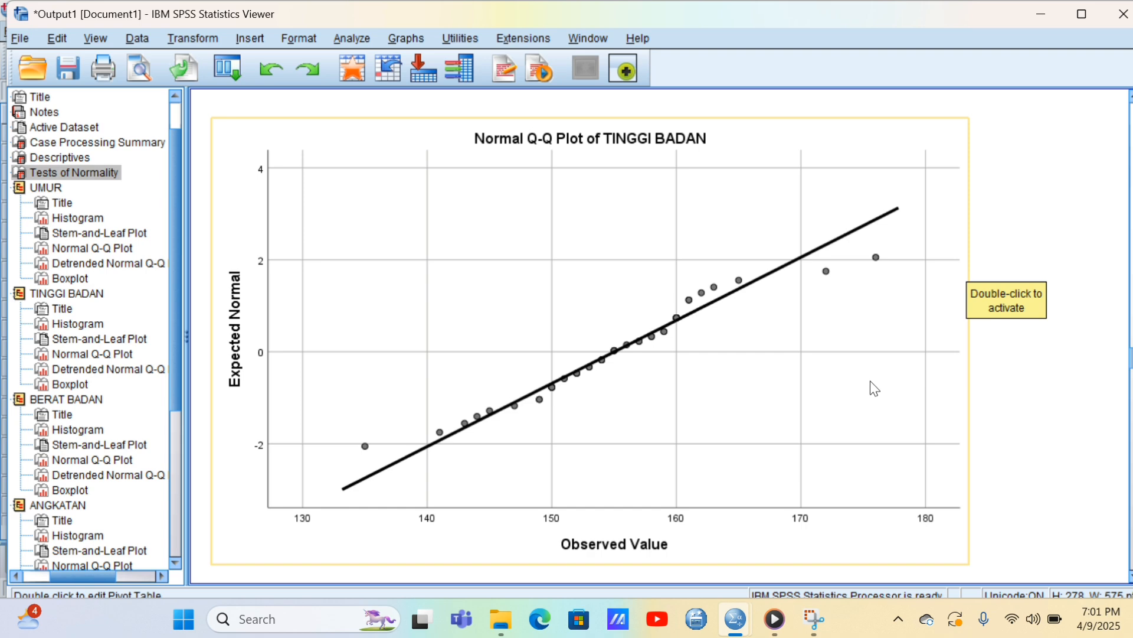
{"action": "scroll", "coordinate": [874, 388], "scroll_direction": "down", "scroll_amount": 5}
{"action": "scroll", "coordinate": [834, 413], "scroll_direction": "down", "scroll_amount": 5}
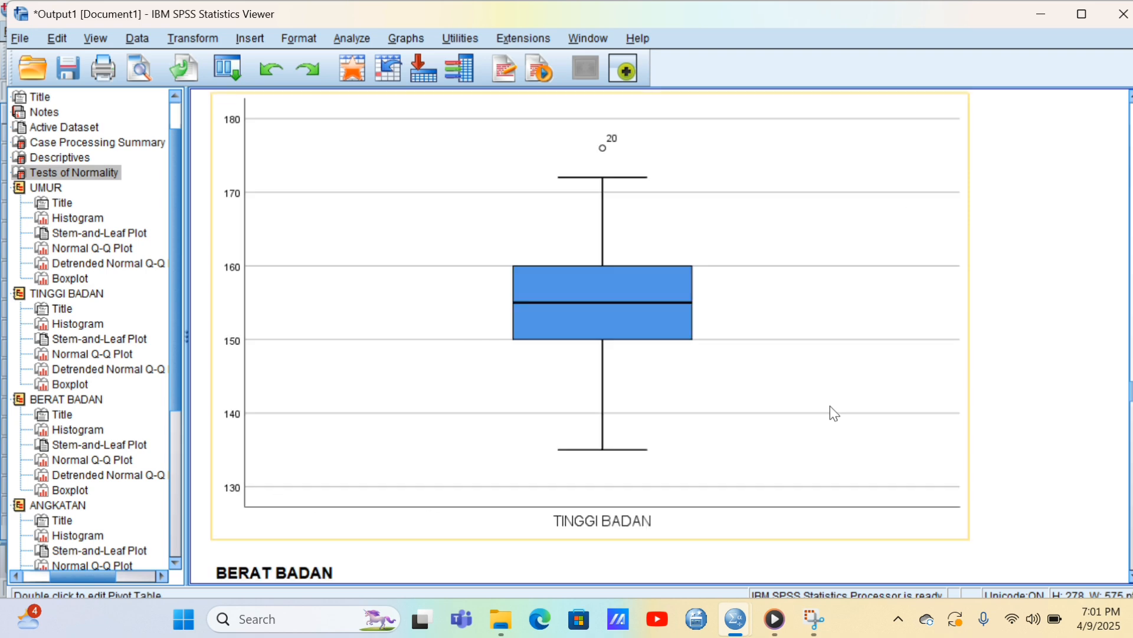
{"action": "scroll", "coordinate": [830, 406], "scroll_direction": "up", "scroll_amount": 1}
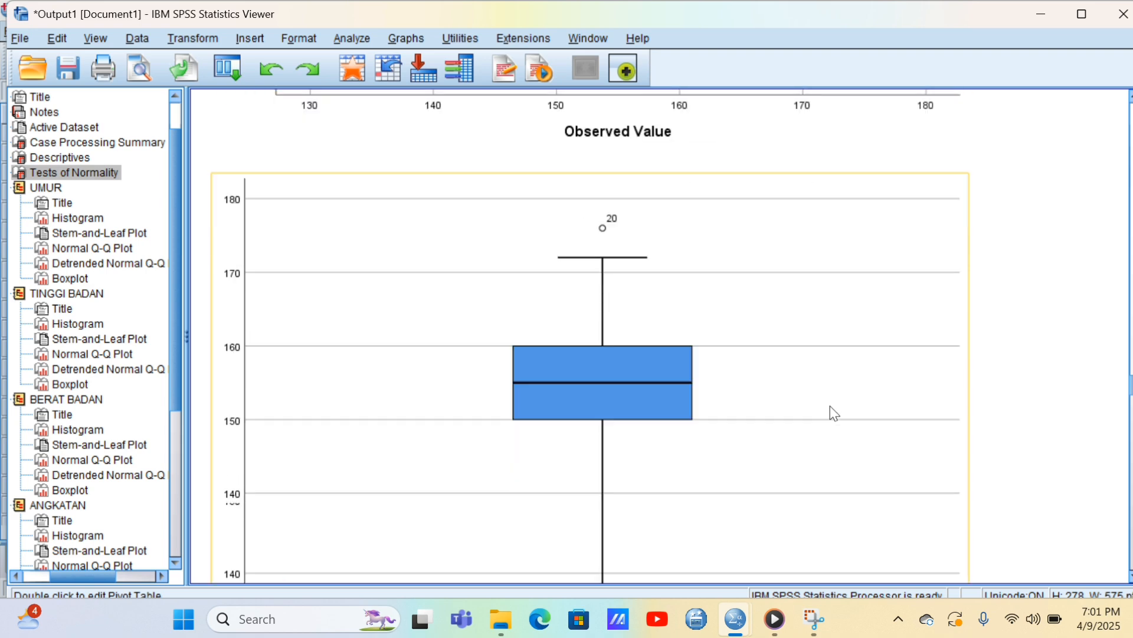
- Examine the histogram, stem-and-leaf plot and normal Q-Q plot of BERAT BADAN
{"action": "scroll", "coordinate": [830, 405], "scroll_direction": "down", "scroll_amount": 7}
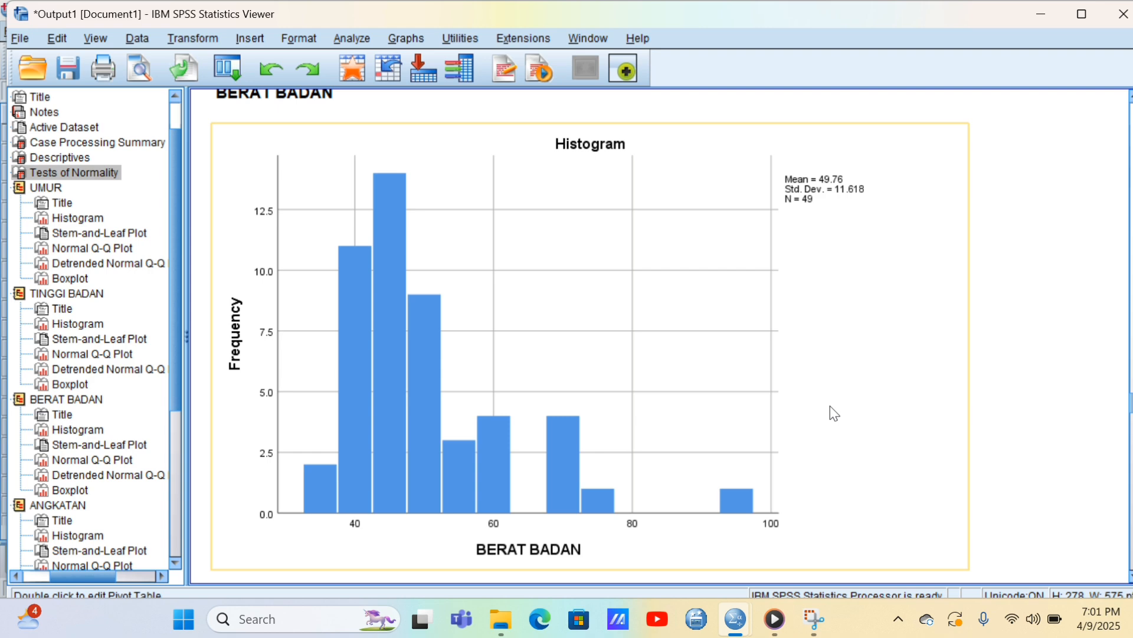
{"action": "scroll", "coordinate": [830, 406], "scroll_direction": "down", "scroll_amount": 8}
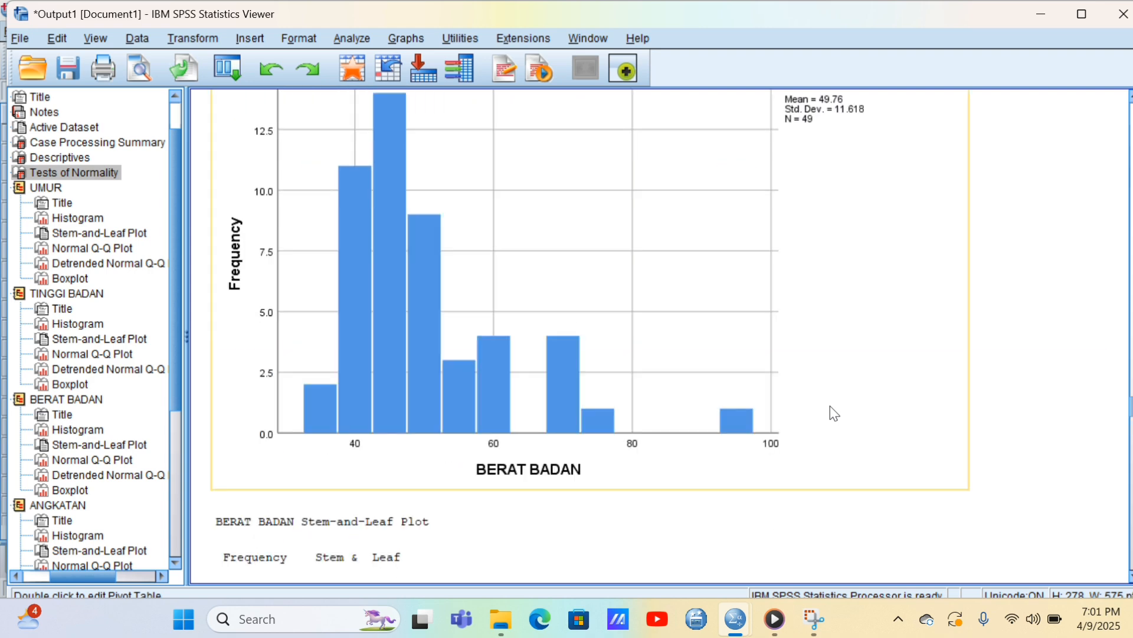
{"action": "scroll", "coordinate": [830, 406], "scroll_direction": "down", "scroll_amount": 7}
{"action": "scroll", "coordinate": [830, 407], "scroll_direction": "down", "scroll_amount": 15}
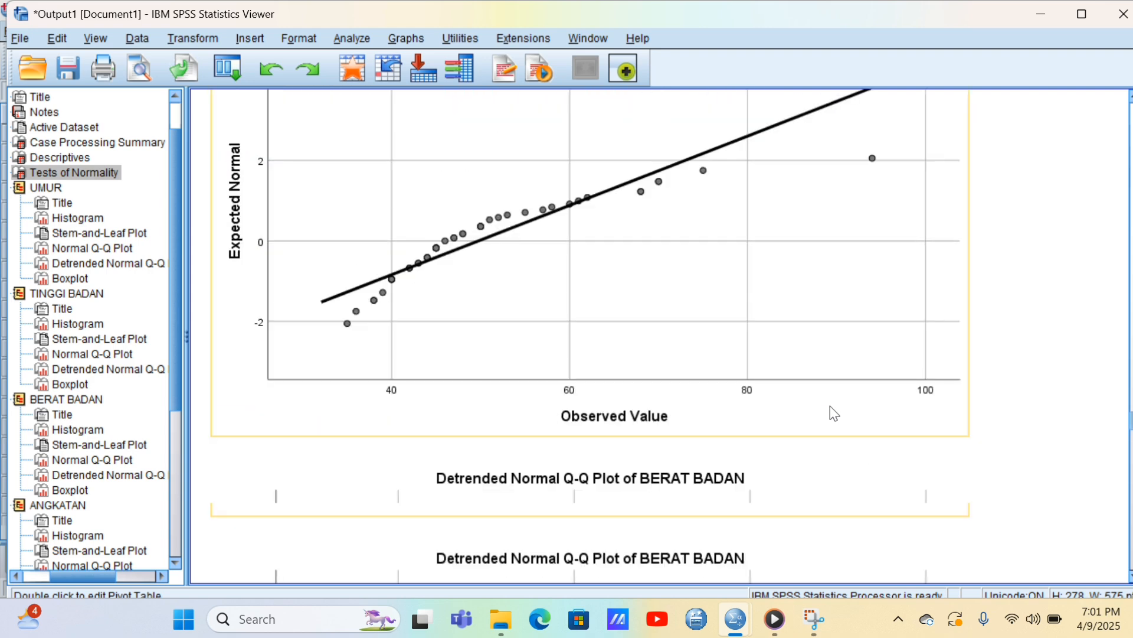
- Skim the plots of ANGKATAN and JUMLAH SAUDARA through to the nightly sleep hours section
{"action": "scroll", "coordinate": [830, 407], "scroll_direction": "down", "scroll_amount": 15}
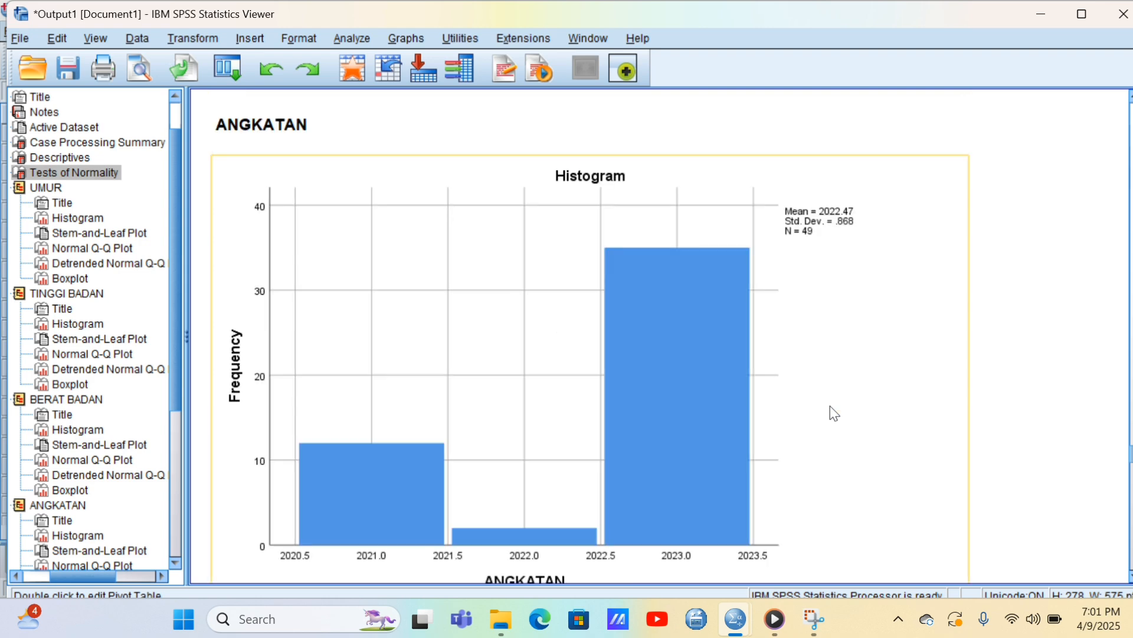
{"action": "scroll", "coordinate": [830, 405], "scroll_direction": "down", "scroll_amount": 15}
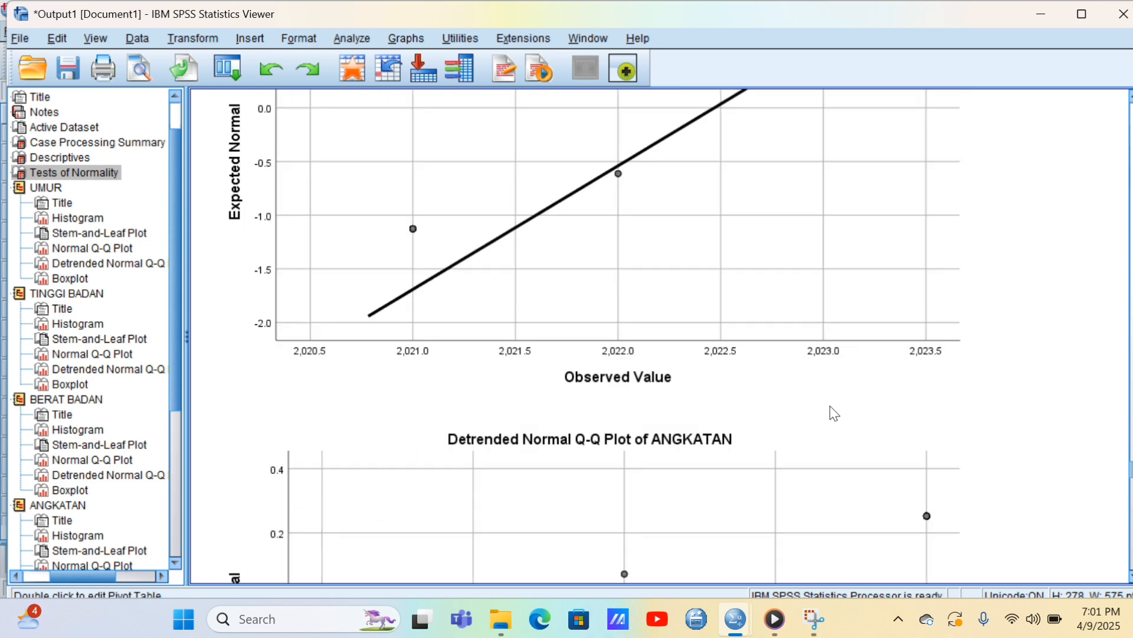
{"action": "scroll", "coordinate": [830, 406], "scroll_direction": "down", "scroll_amount": 15}
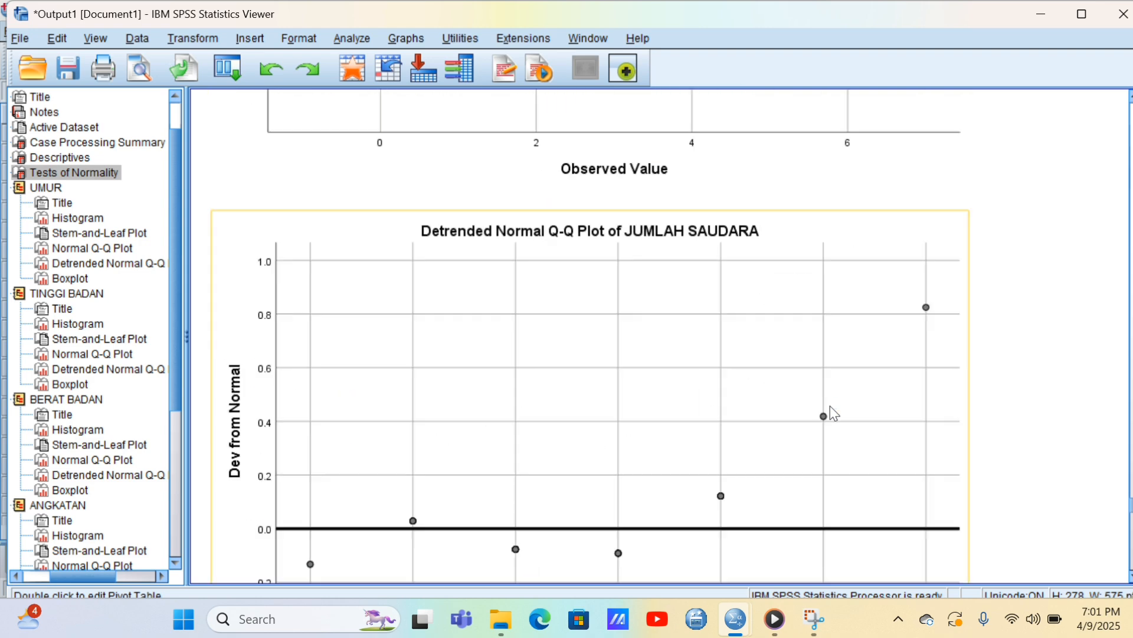
{"action": "scroll", "coordinate": [830, 413], "scroll_direction": "down", "scroll_amount": 15}
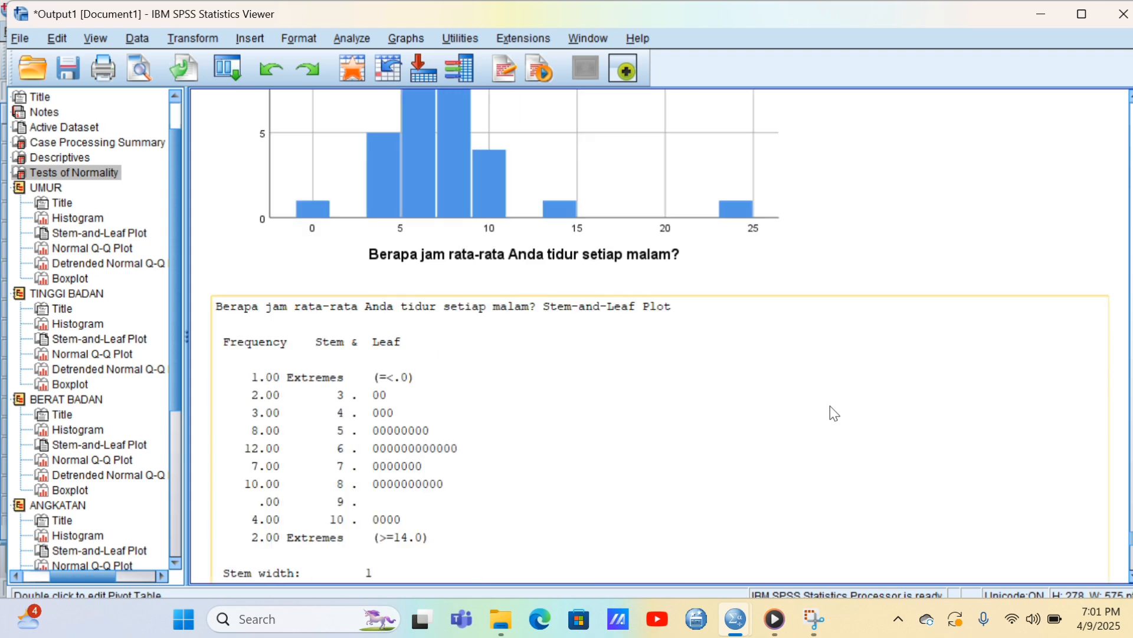
- Examine the boxplot, detrended Q-Q plot and normal Q-Q plot of the nightly sleep hours variable
{"action": "scroll", "coordinate": [830, 406], "scroll_direction": "up", "scroll_amount": 3}
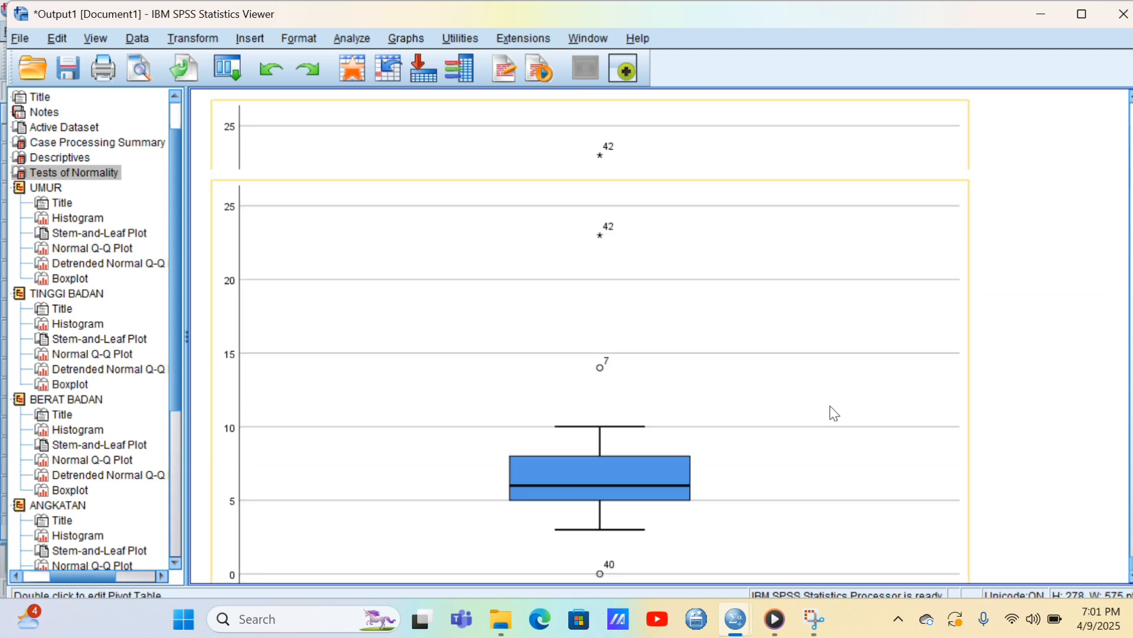
{"action": "scroll", "coordinate": [830, 406], "scroll_direction": "up", "scroll_amount": 15}
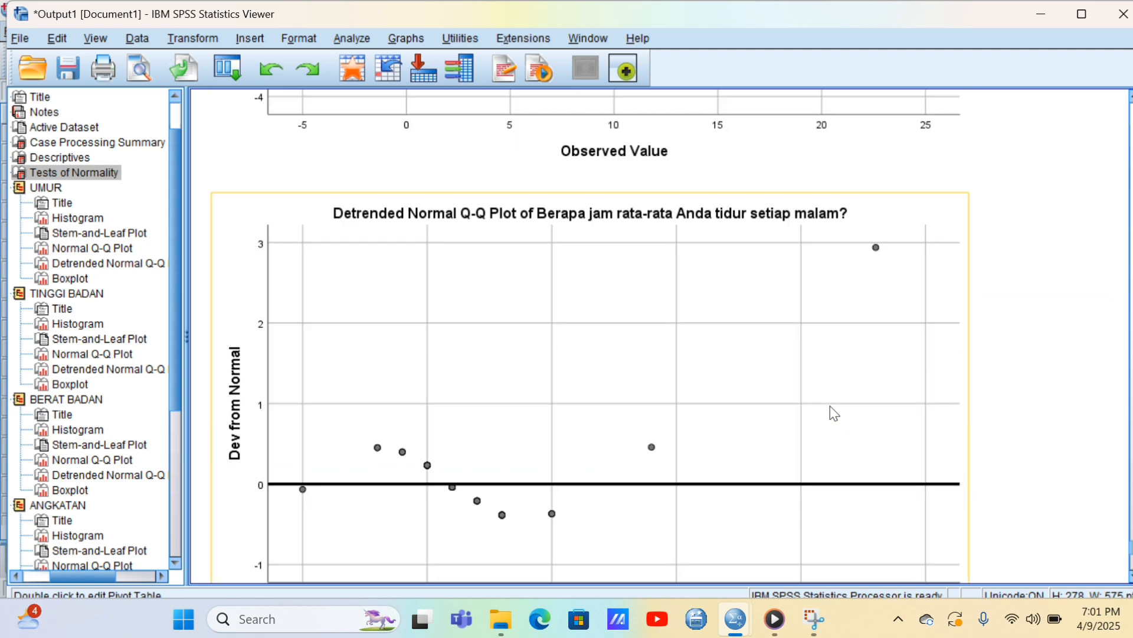
{"action": "scroll", "coordinate": [830, 406], "scroll_direction": "up", "scroll_amount": 6}
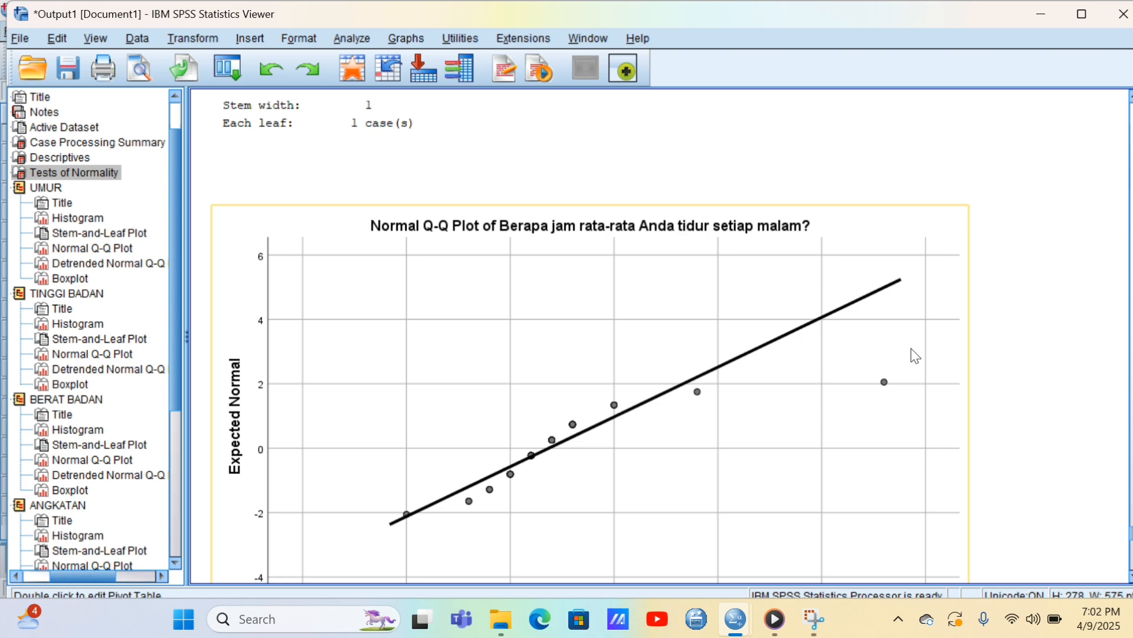
{"action": "scroll", "coordinate": [915, 356], "scroll_direction": "up", "scroll_amount": 2}
{"action": "scroll", "coordinate": [916, 356], "scroll_direction": "down", "scroll_amount": 15}
- Review the earlier plots in reverse order, from JUMLAH SAUDARA past the BERAT BADAN stem-and-leaf plot to UMUR's detrended Q-Q plot
{"action": "scroll", "coordinate": [916, 356], "scroll_direction": "up", "scroll_amount": 15}
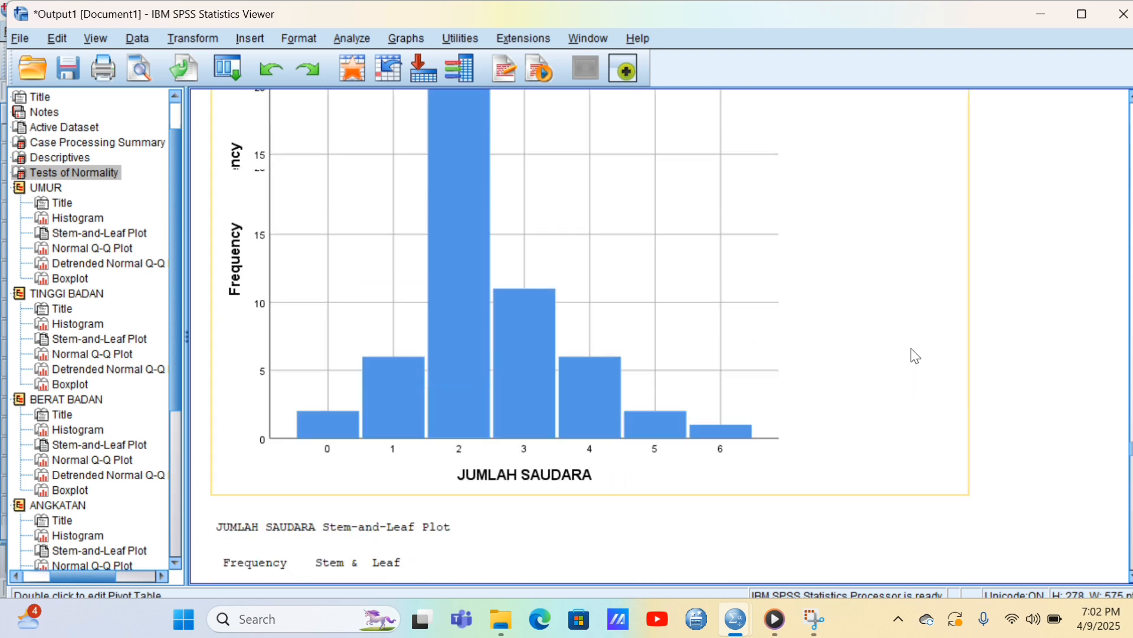
{"action": "scroll", "coordinate": [915, 356], "scroll_direction": "up", "scroll_amount": 15}
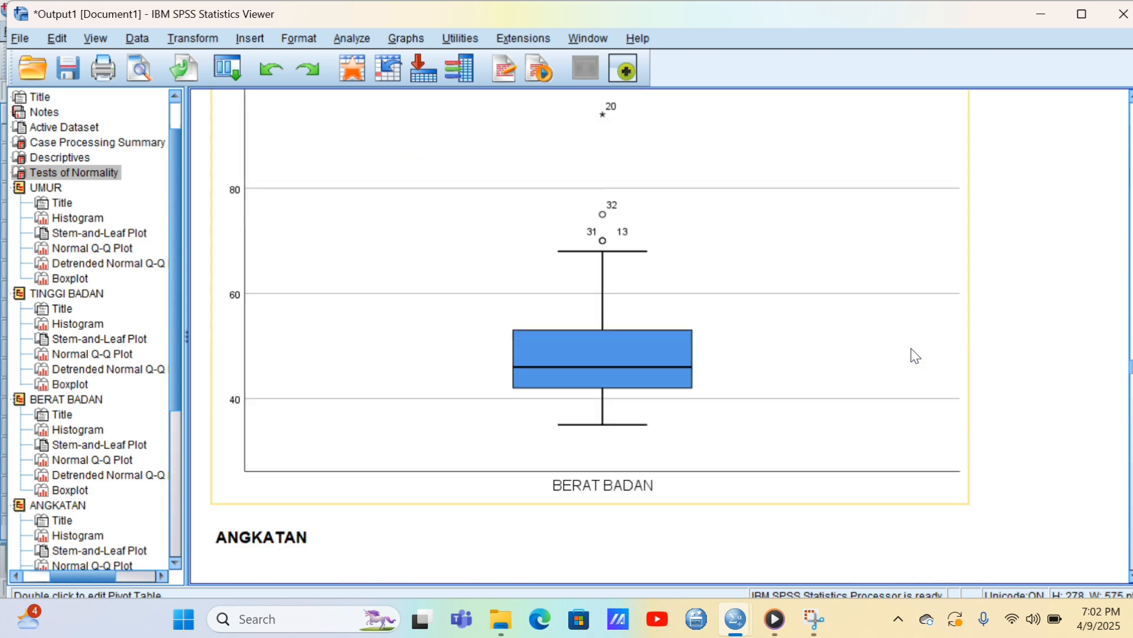
{"action": "scroll", "coordinate": [915, 355], "scroll_direction": "up", "scroll_amount": 15}
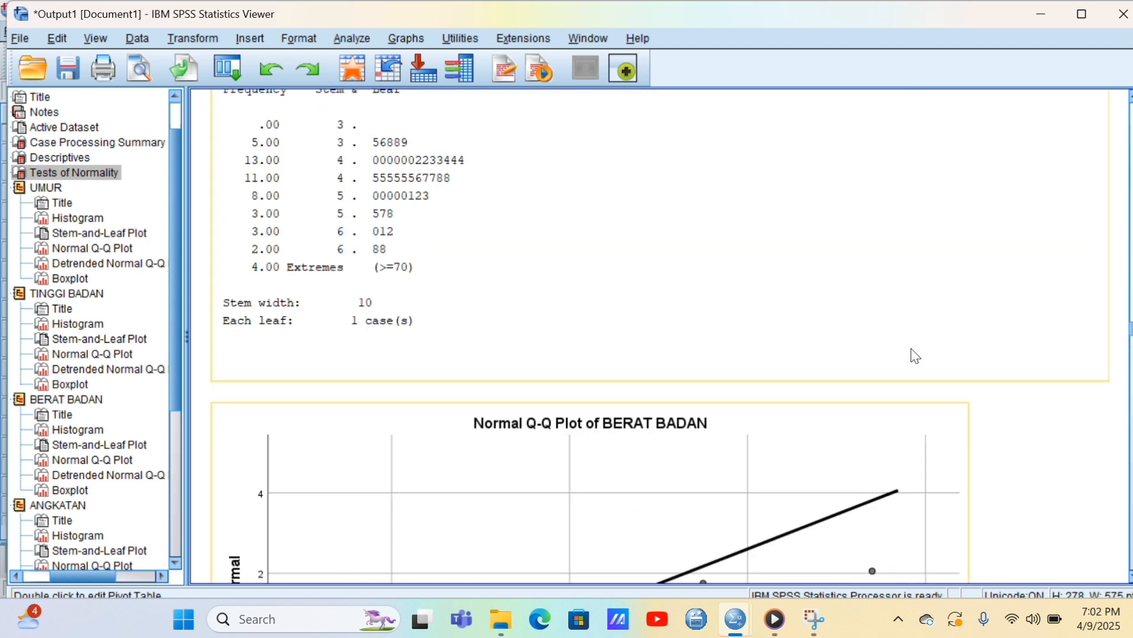
{"action": "scroll", "coordinate": [916, 356], "scroll_direction": "up", "scroll_amount": 3}
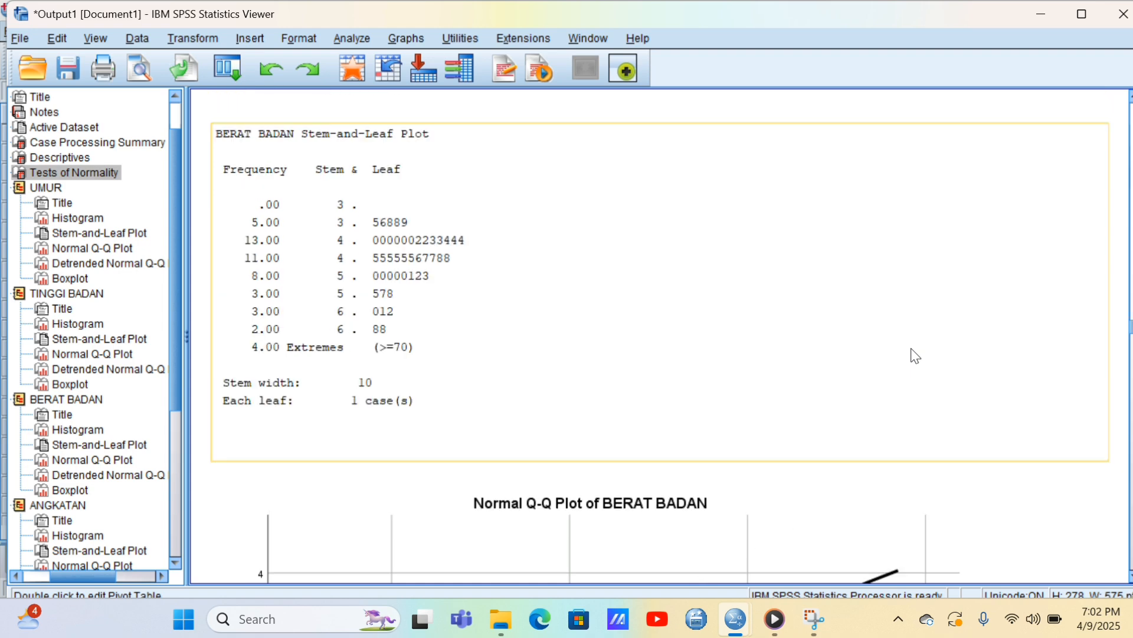
{"action": "scroll", "coordinate": [915, 356], "scroll_direction": "up", "scroll_amount": 20}
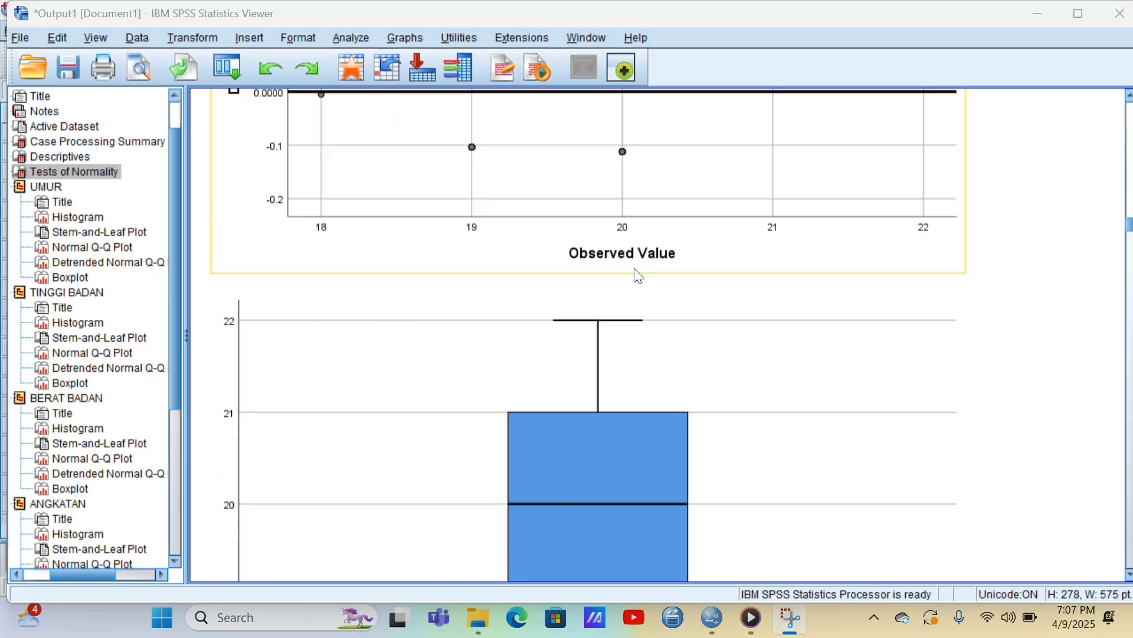
{"action": "scroll", "coordinate": [634, 268], "scroll_direction": "up", "scroll_amount": 8}
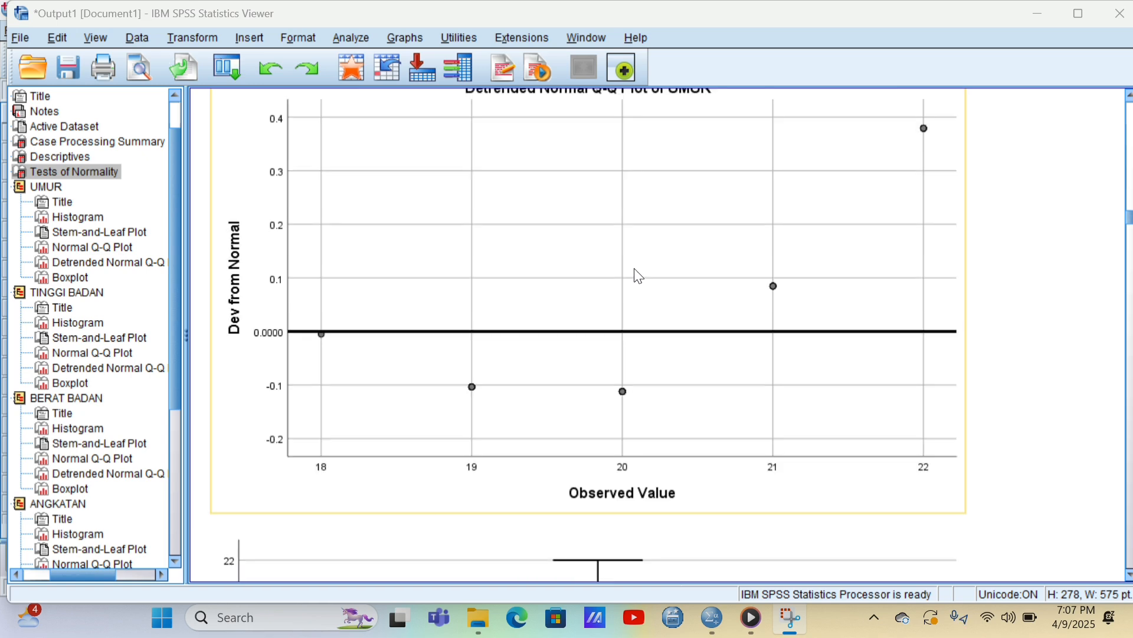
- Start a Means comparison with "Berapa jam rata-rata Anda tidur setiap malam? [P42]" as the dependent variable
{"action": "left_click", "coordinate": [353, 39]}
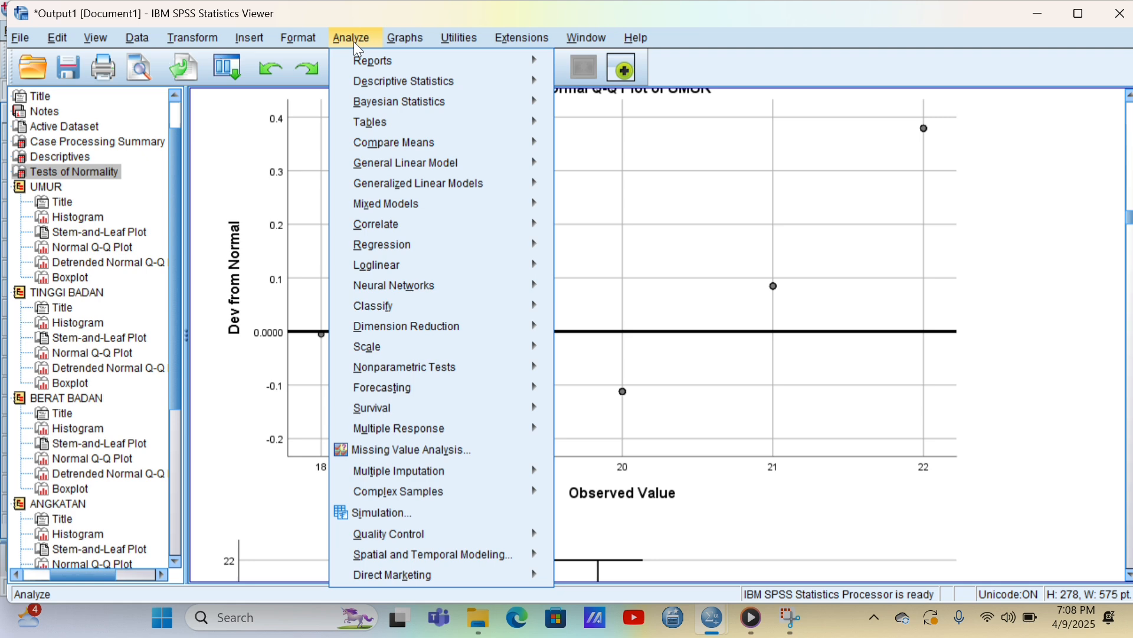
{"action": "mouse_move", "coordinate": [432, 184]}
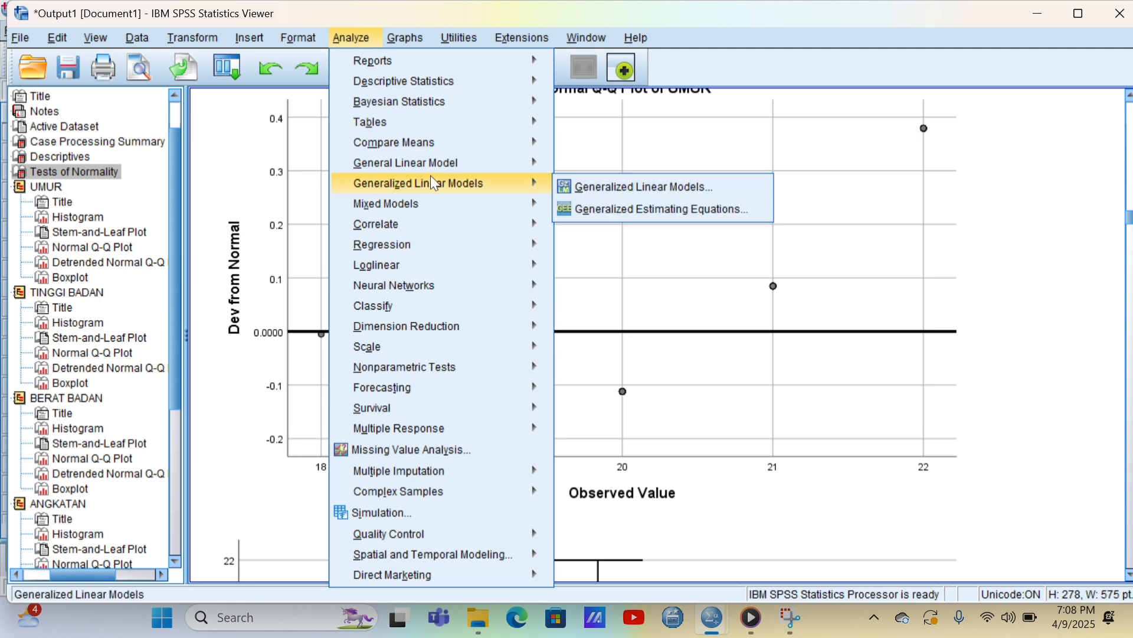
{"action": "mouse_move", "coordinate": [433, 153]}
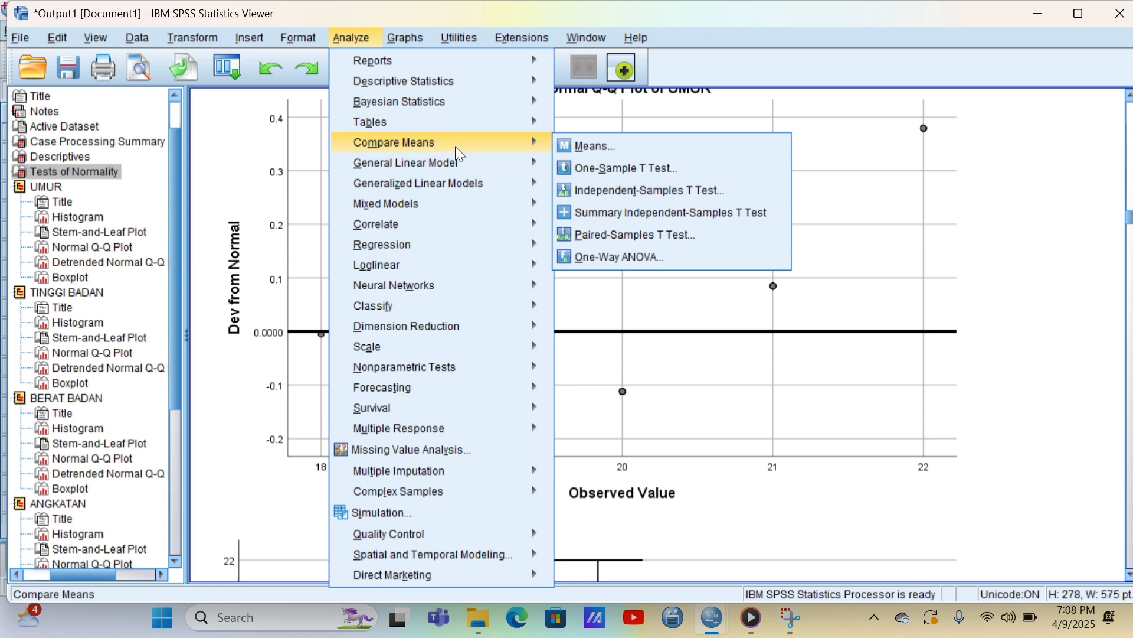
{"action": "left_click", "coordinate": [587, 146]}
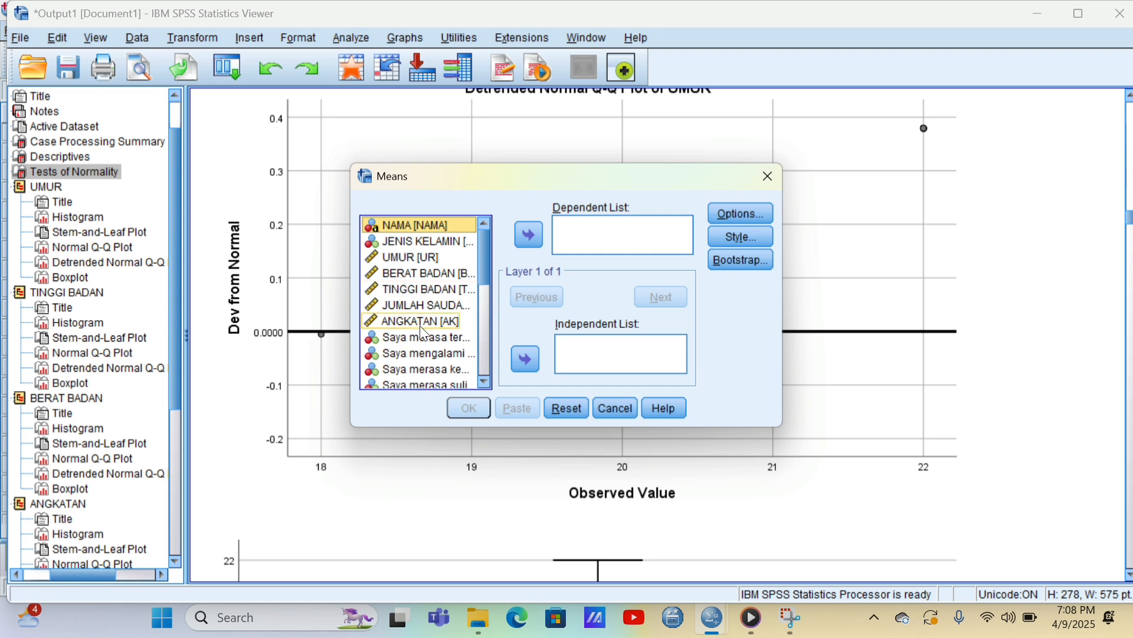
{"action": "scroll", "coordinate": [425, 333], "scroll_direction": "down", "scroll_amount": 5}
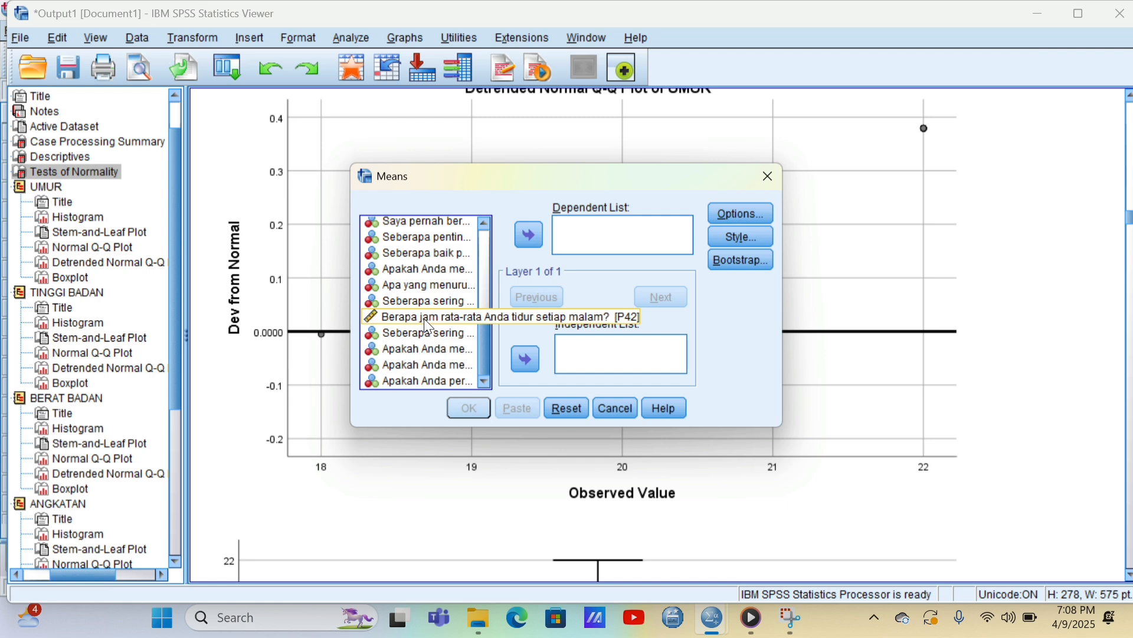
{"action": "left_click", "coordinate": [425, 317]}
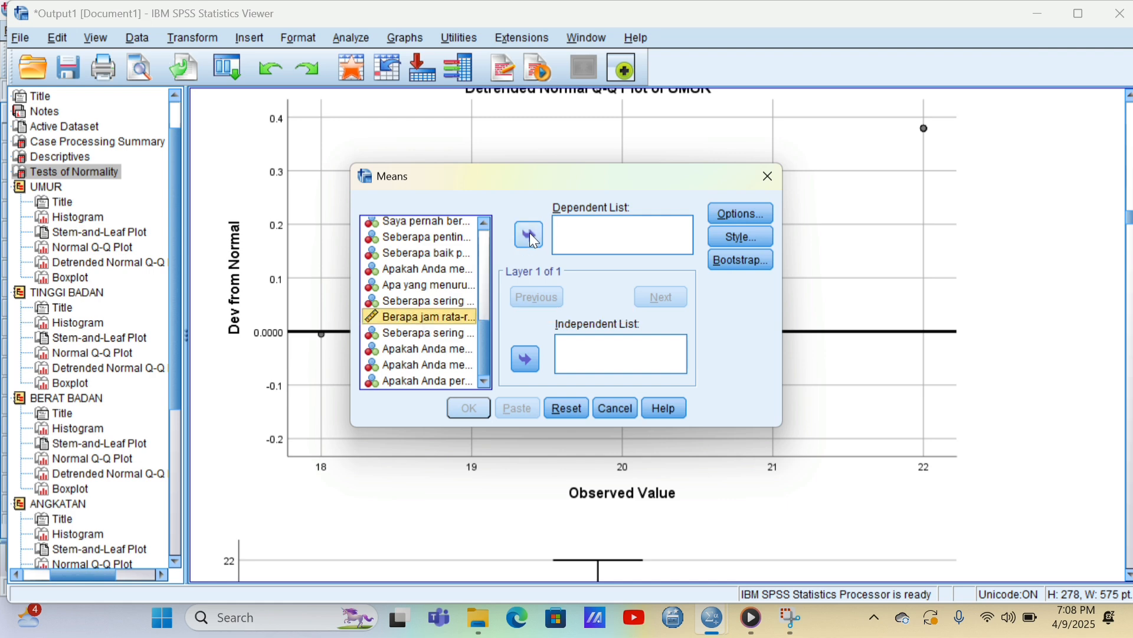
{"action": "left_click", "coordinate": [530, 234]}
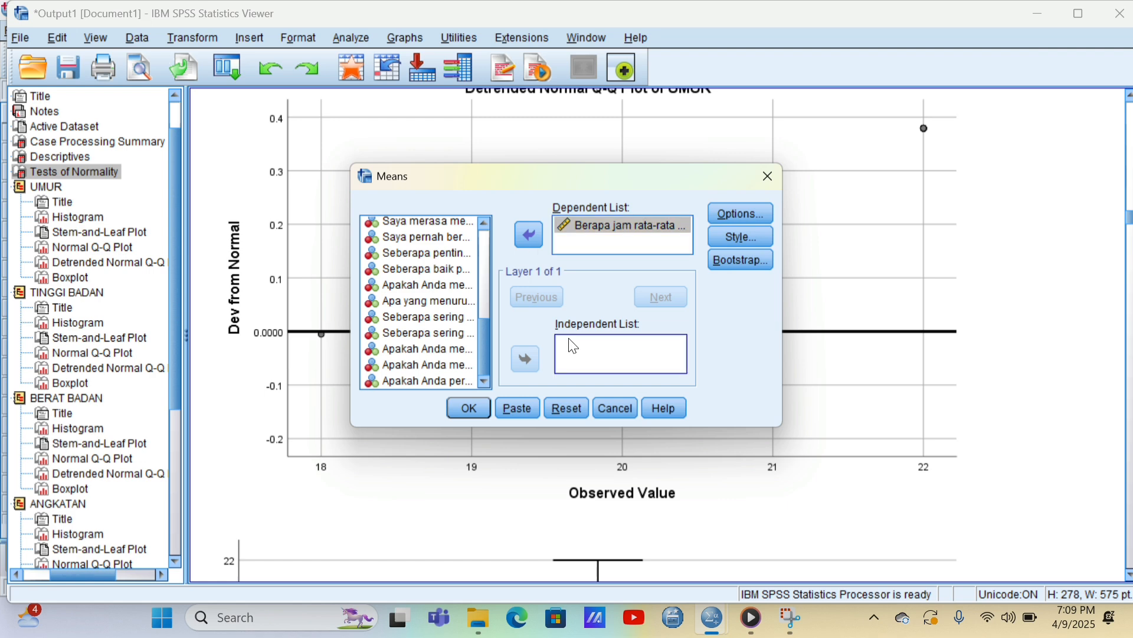
- Add all the survey question variables, from the first "Saya merasa ter..." item through the last "Apakah Anda per..." item, as independent variables
{"action": "scroll", "coordinate": [463, 242], "scroll_direction": "up", "scroll_amount": 5}
{"action": "left_click", "coordinate": [427, 258]}
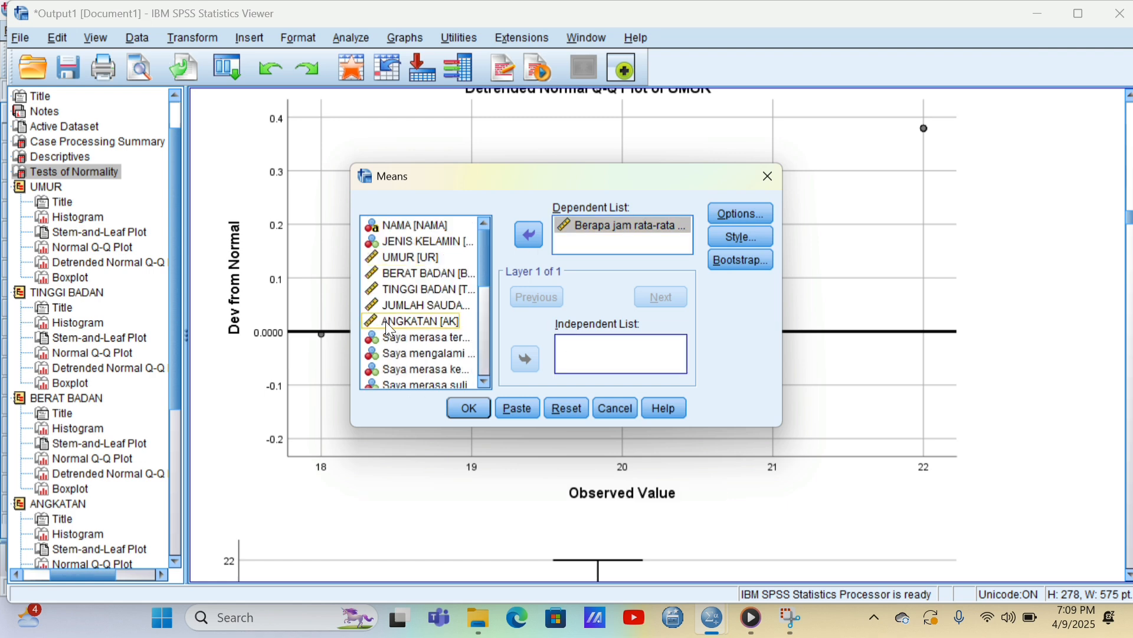
{"action": "left_click", "coordinate": [387, 337]}
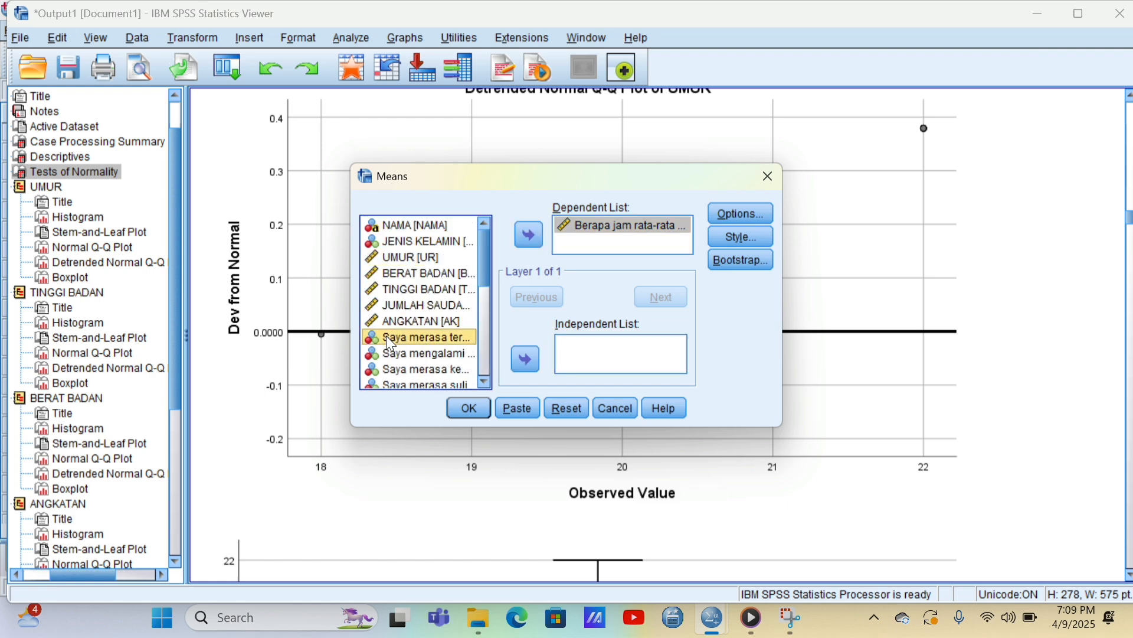
{"action": "key", "text": "shift+Down"}
{"action": "key", "text": "shift+Down"}
{"action": "key", "text": "shift+Down"}
{"action": "key", "text": "shift+Down"}
{"action": "key", "text": "shift+Down"}
{"action": "key", "text": "shift+Down"}
{"action": "key", "text": "shift+Down"}
{"action": "key", "text": "shift+Down"}
{"action": "key", "text": "shift+Down"}
{"action": "key", "text": "shift+Down"}
{"action": "key", "text": "shift+Down"}
{"action": "key", "text": "shift+Down"}
{"action": "key", "text": "shift+Down"}
{"action": "key", "text": "shift+Down"}
{"action": "key", "text": "shift+Down"}
{"action": "key", "text": "shift+Down"}
{"action": "key", "text": "shift+Down"}
{"action": "key", "text": "shift+Down"}
{"action": "key", "text": "shift+Down"}
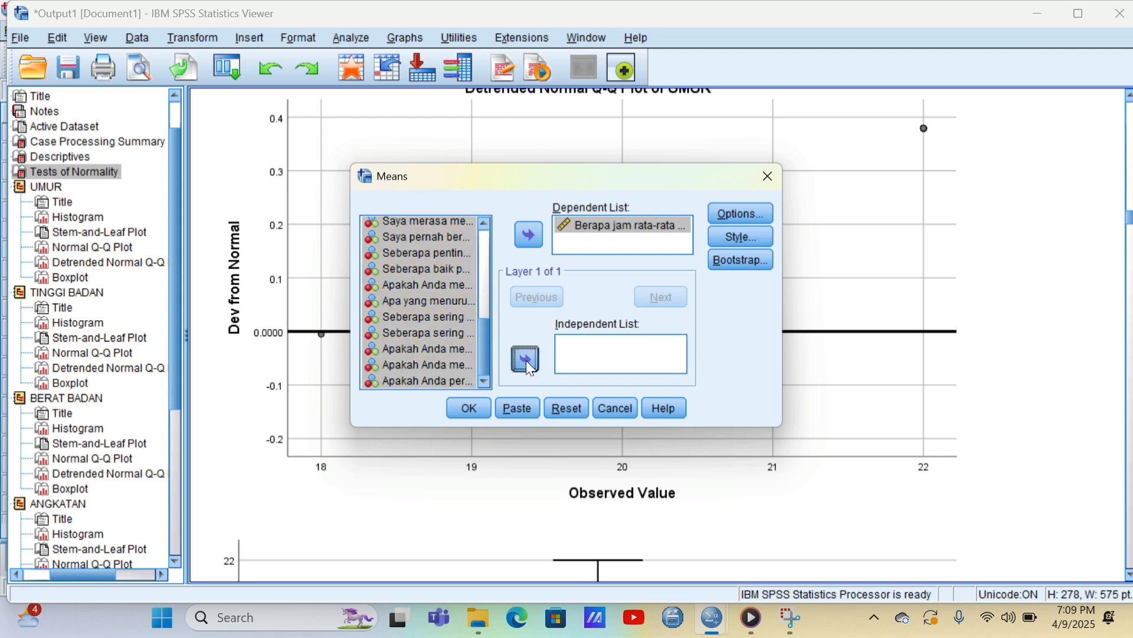
{"action": "left_click", "coordinate": [526, 359]}
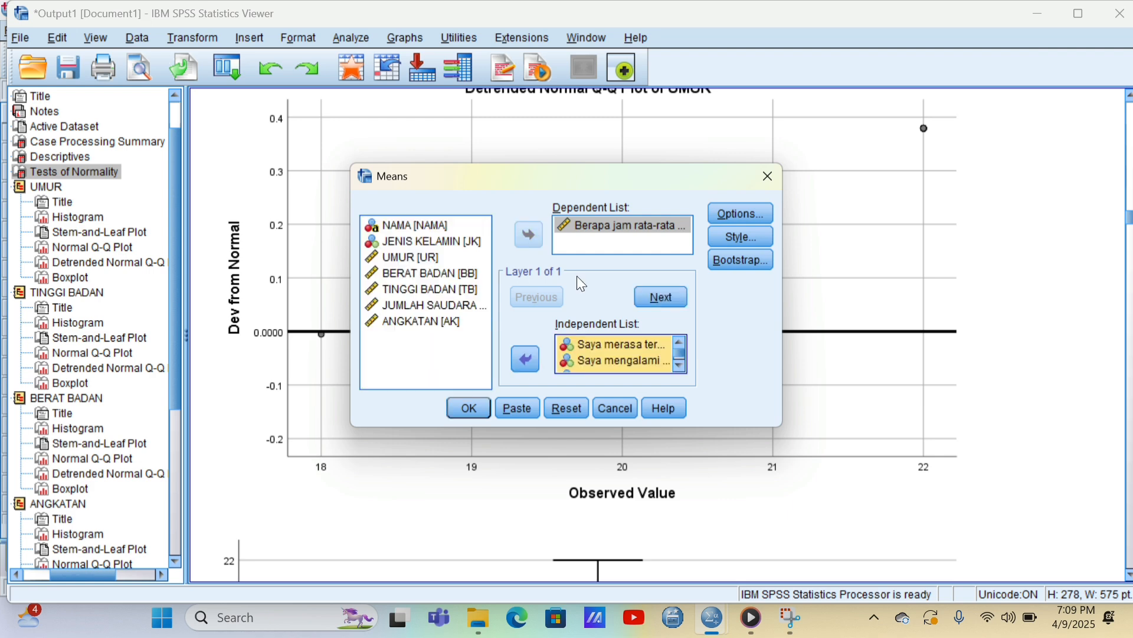
- Enable the test for linearity in the Means options, keeping mean, number of cases and standard deviation as cell statistics
{"action": "left_click", "coordinate": [731, 212]}
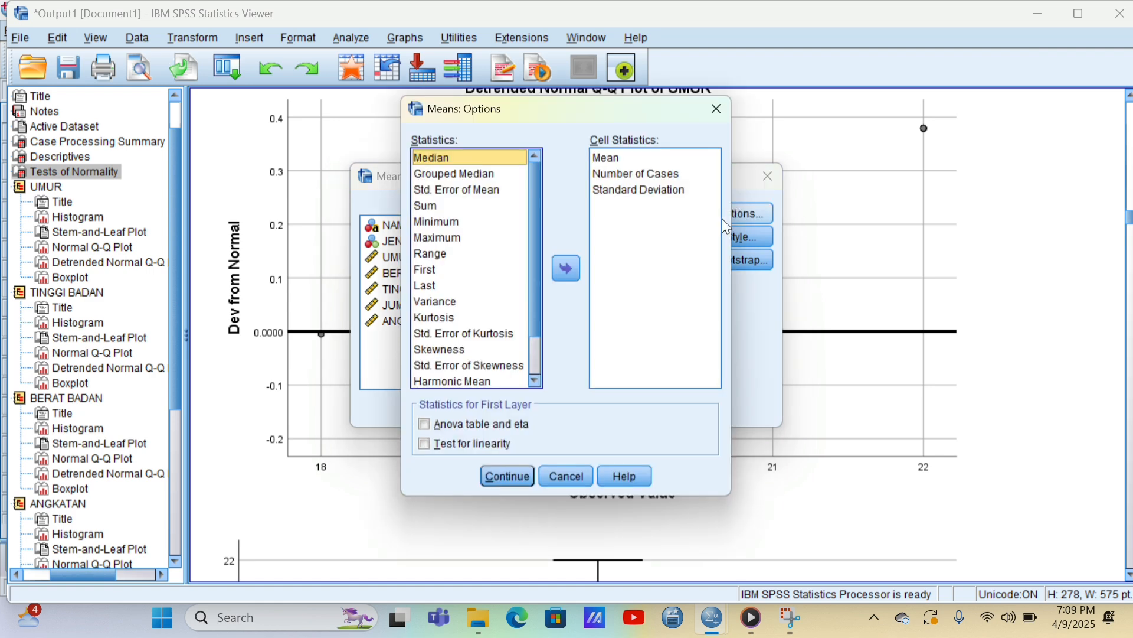
{"action": "left_click", "coordinate": [424, 444]}
{"action": "left_click", "coordinate": [509, 476]}
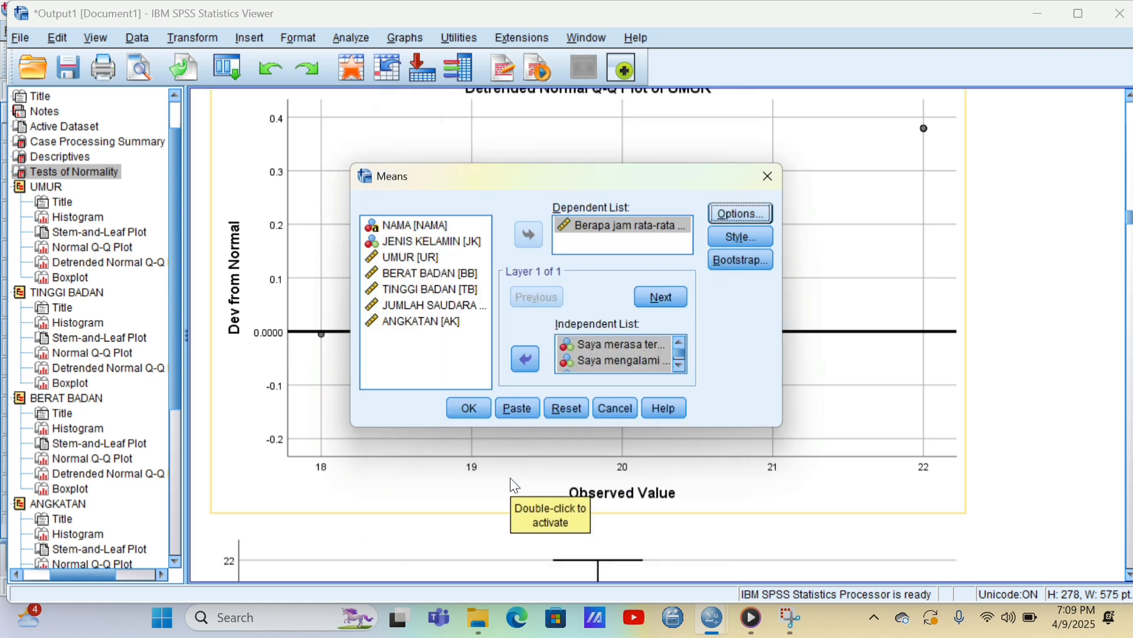
- Check the Means style and bootstrap settings, leave bootstrapping off, and run the analysis
{"action": "left_click", "coordinate": [742, 237]}
{"action": "left_click", "coordinate": [971, 127]}
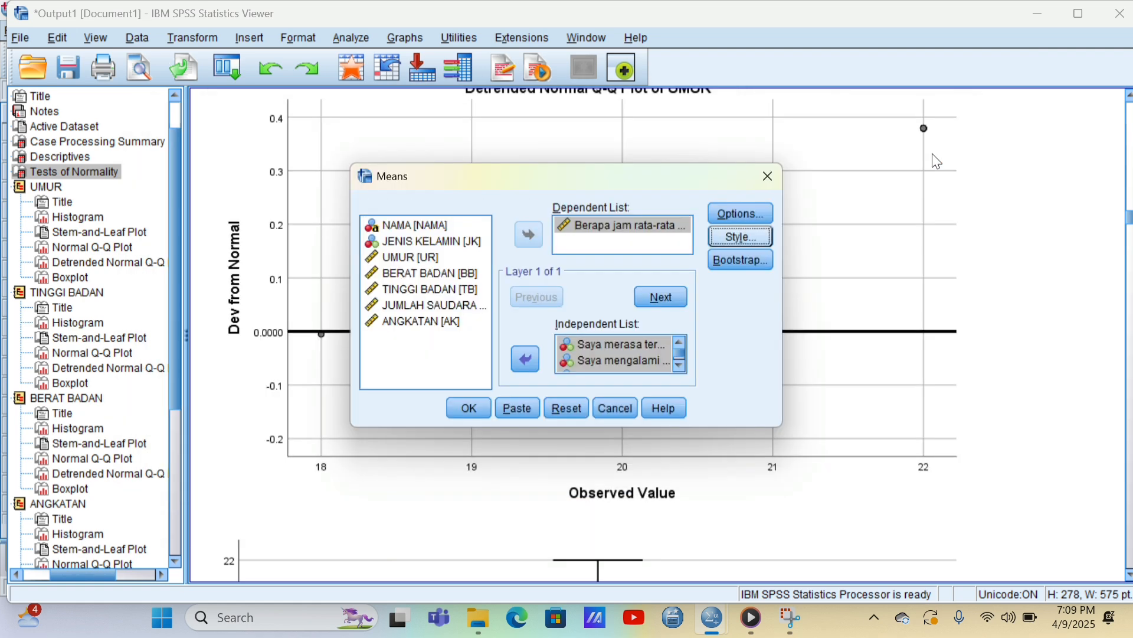
{"action": "left_click", "coordinate": [752, 254]}
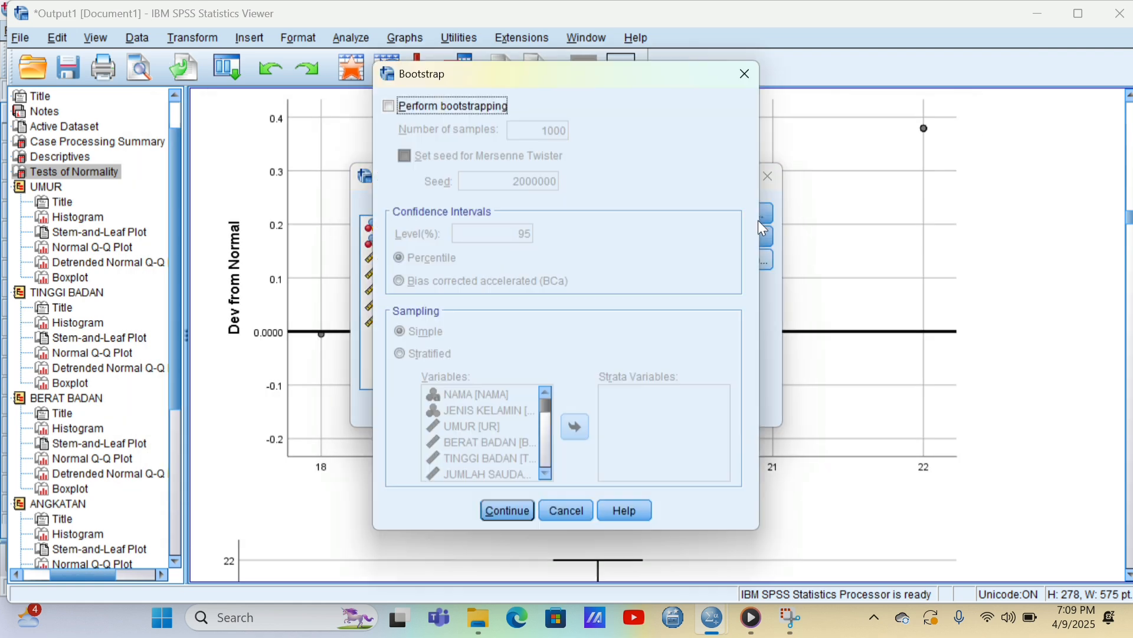
{"action": "left_click", "coordinate": [746, 74]}
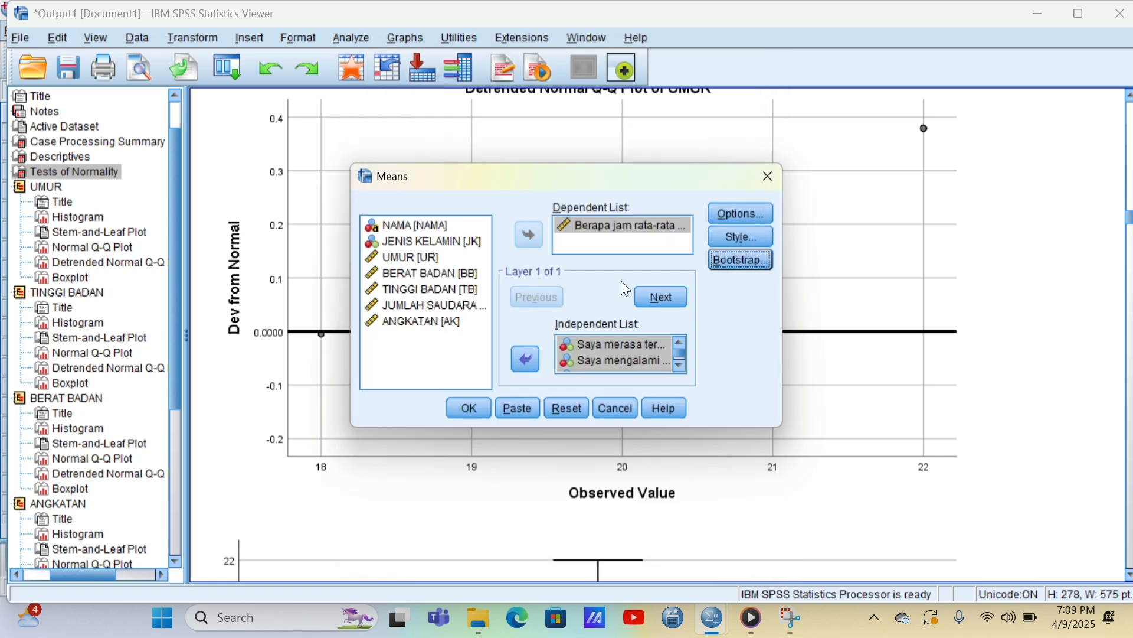
{"action": "left_click", "coordinate": [467, 407]}
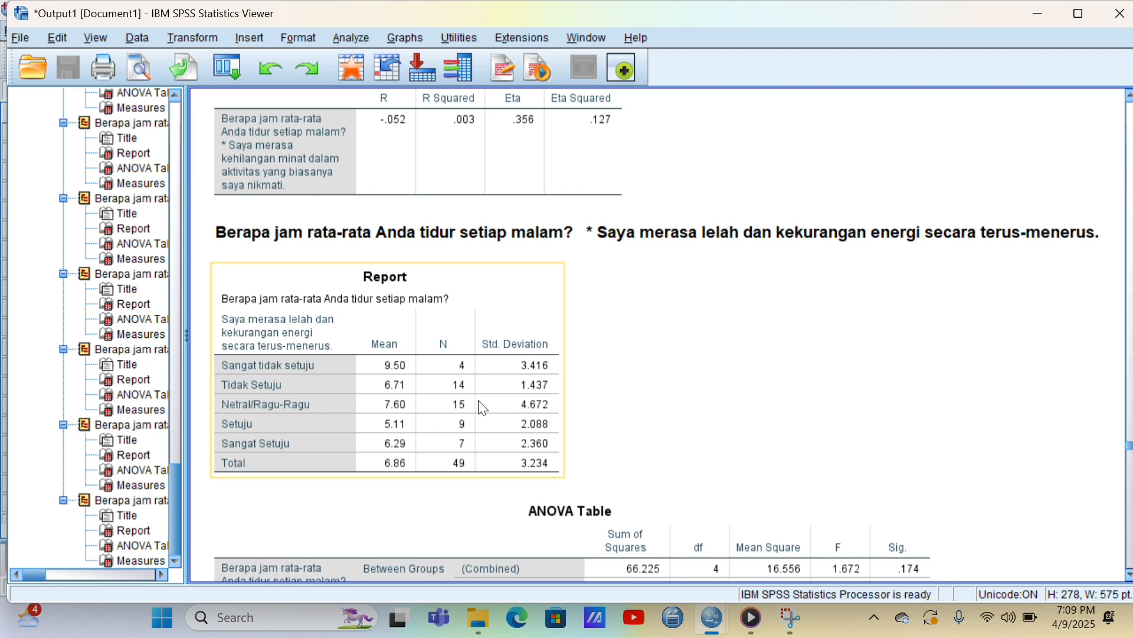
- Go back through the new Means output to its syntax and the start of the Case Processing Summary
{"action": "scroll", "coordinate": [479, 401], "scroll_direction": "up", "scroll_amount": 3}
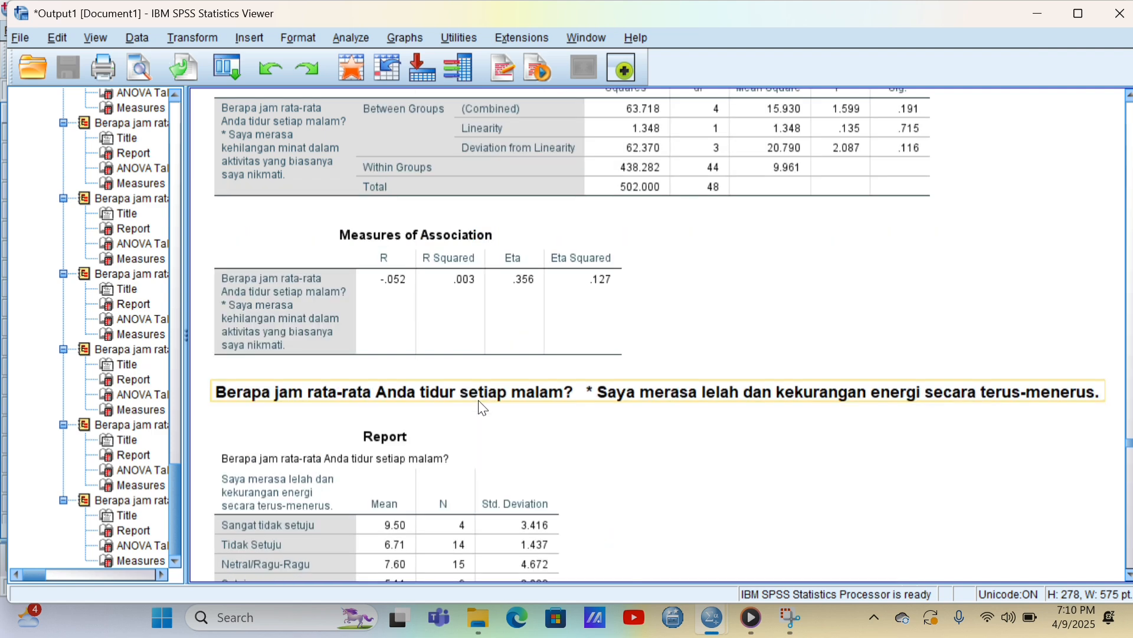
{"action": "scroll", "coordinate": [483, 408], "scroll_direction": "up", "scroll_amount": 2}
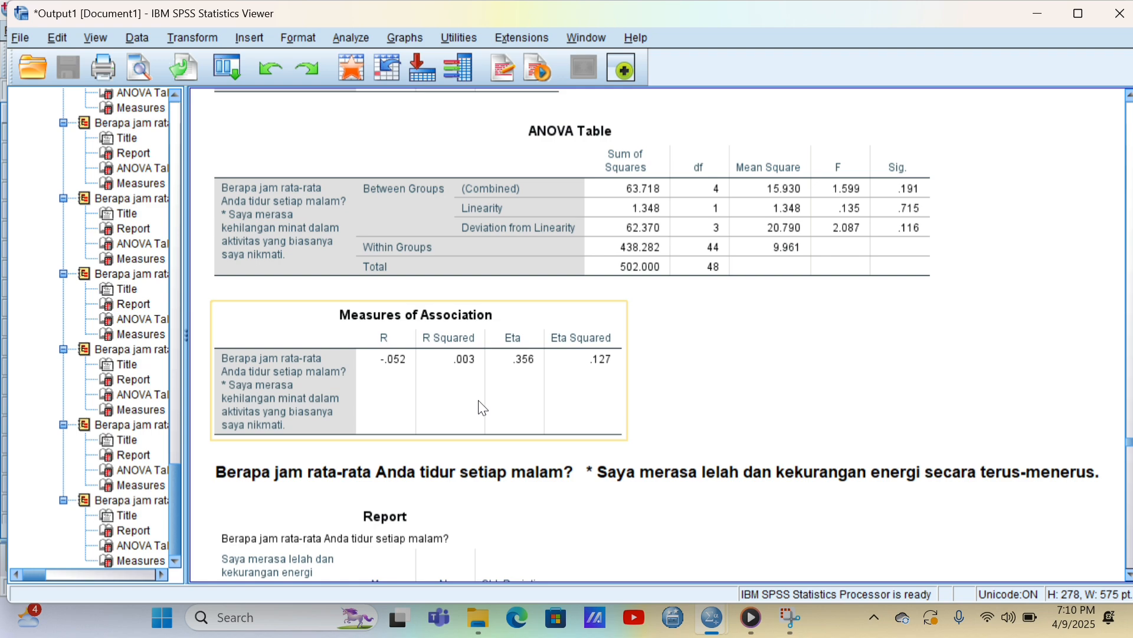
{"action": "scroll", "coordinate": [483, 408], "scroll_direction": "up", "scroll_amount": 20}
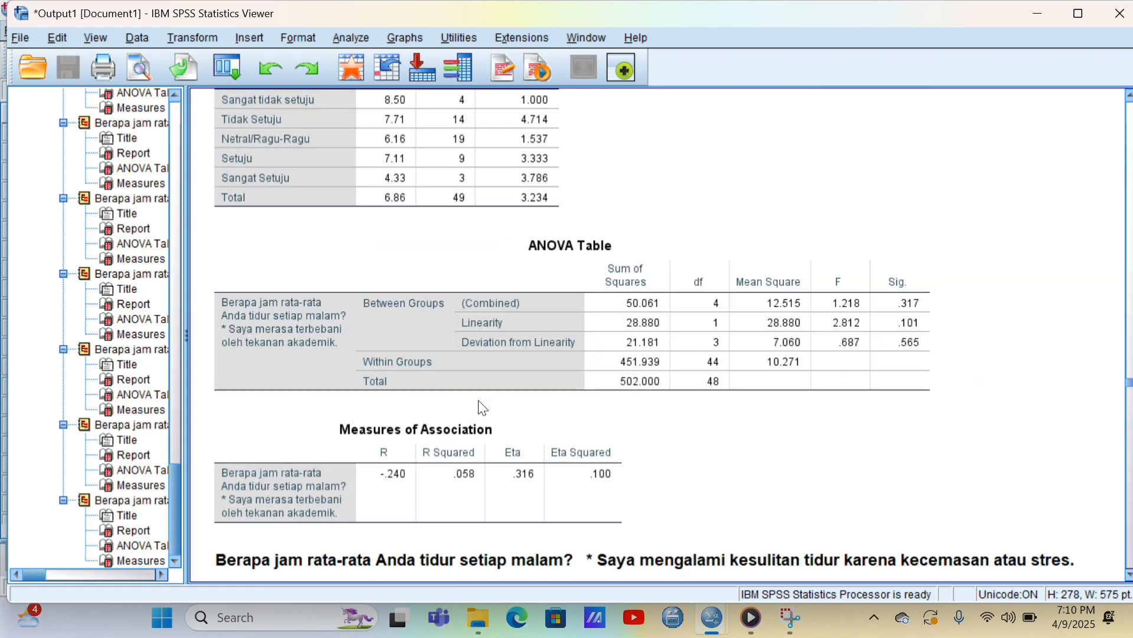
{"action": "scroll", "coordinate": [483, 407], "scroll_direction": "up", "scroll_amount": 20}
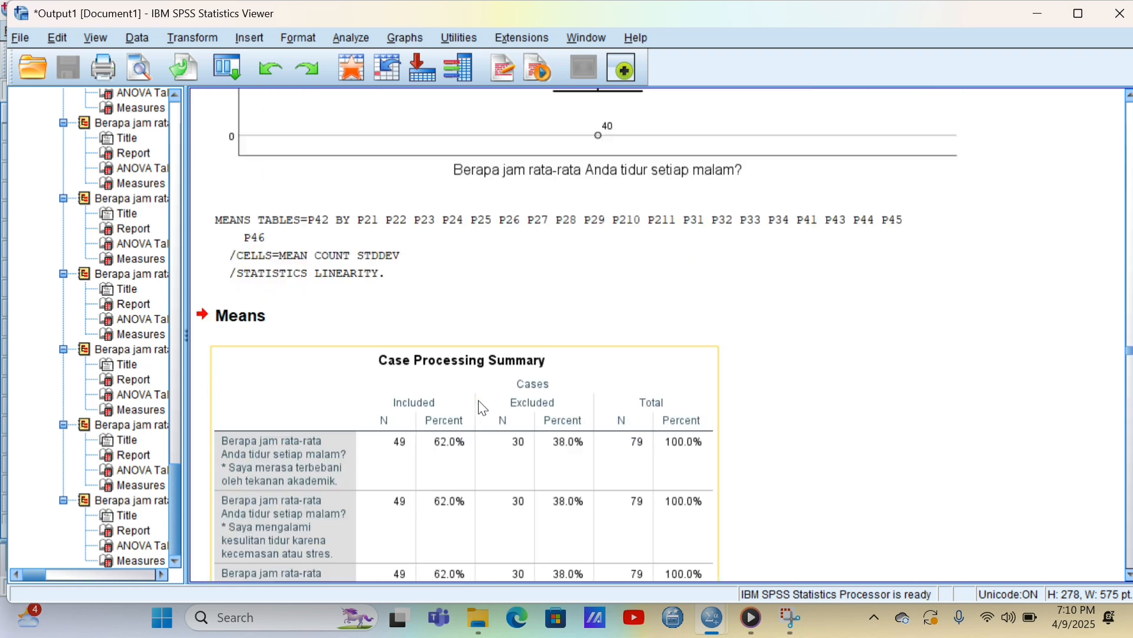
{"action": "scroll", "coordinate": [483, 408], "scroll_direction": "down", "scroll_amount": 2}
{"action": "scroll", "coordinate": [483, 407], "scroll_direction": "up", "scroll_amount": 4}
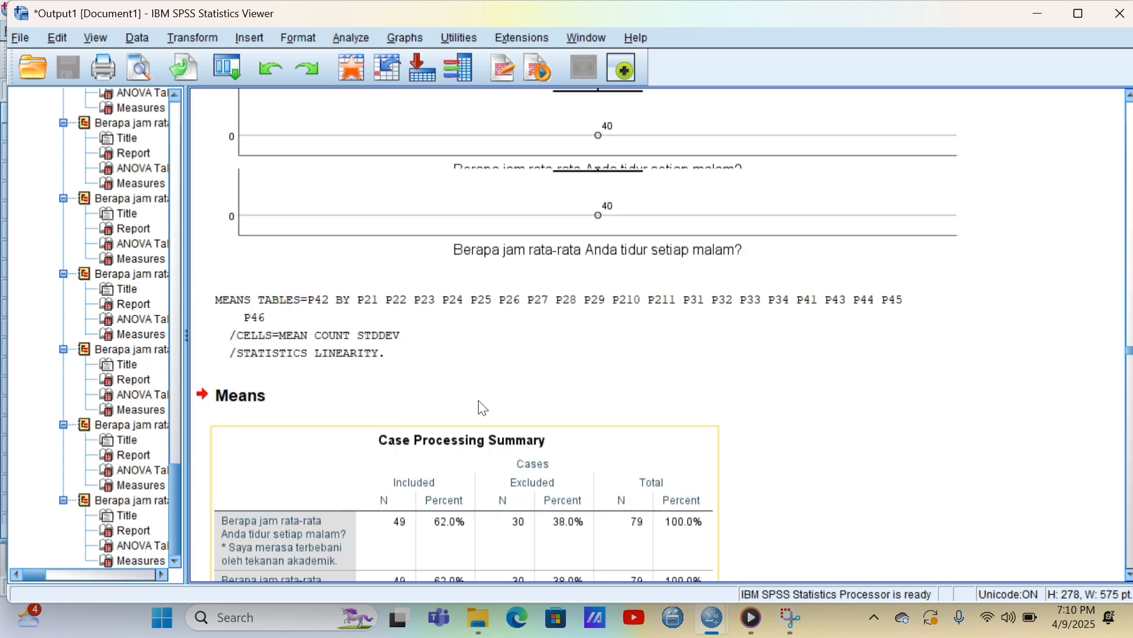
- Glance back over the Explore plots of nightly sleep hours and JUMLAH SAUDARA, and return to the Means heading
{"action": "scroll", "coordinate": [483, 408], "scroll_direction": "up", "scroll_amount": 15}
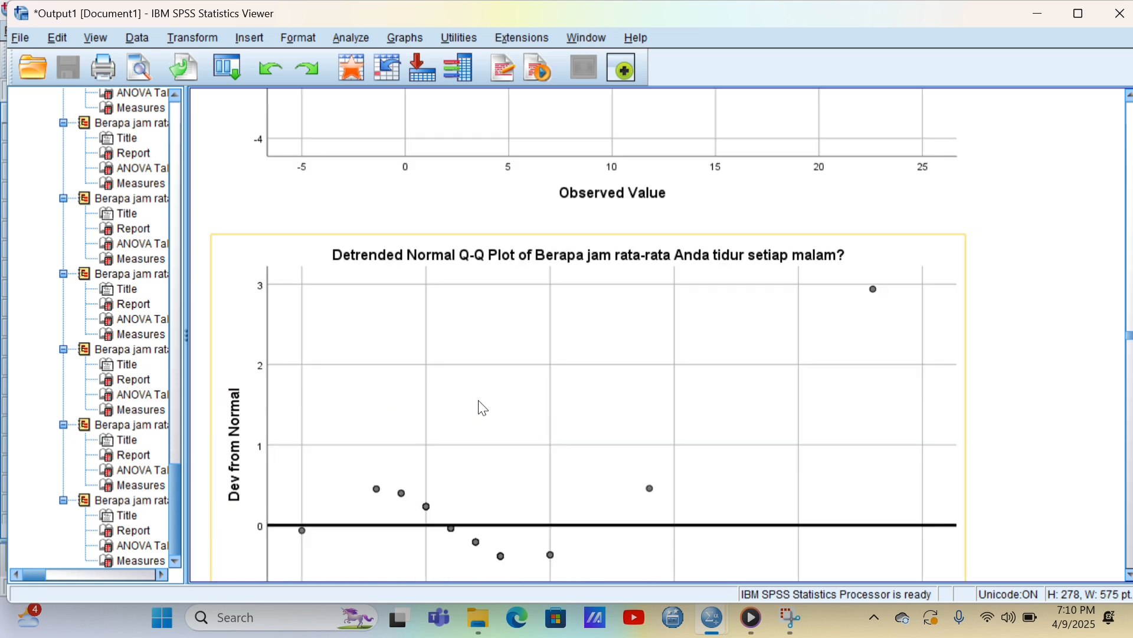
{"action": "scroll", "coordinate": [483, 407], "scroll_direction": "up", "scroll_amount": 15}
{"action": "scroll", "coordinate": [483, 407], "scroll_direction": "up", "scroll_amount": 6}
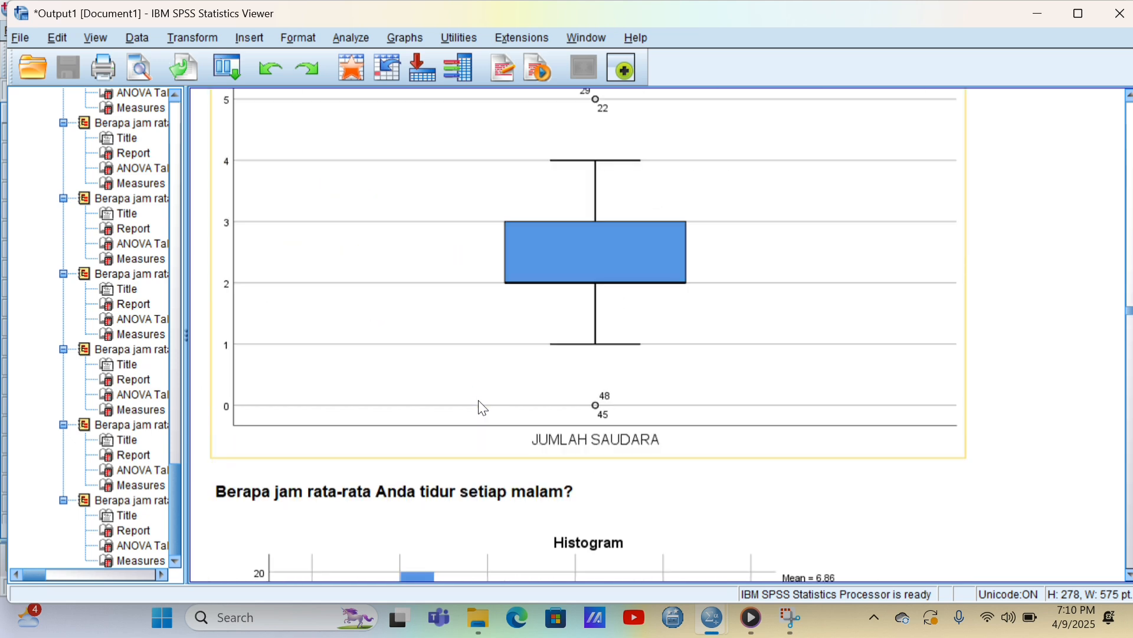
{"action": "scroll", "coordinate": [482, 408], "scroll_direction": "down", "scroll_amount": 5}
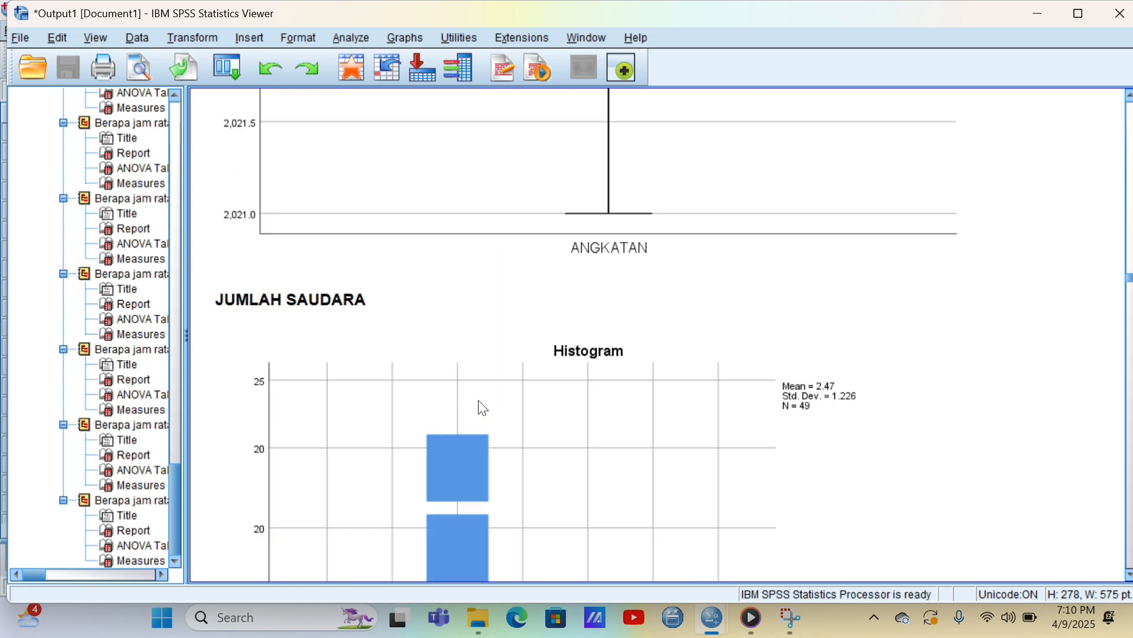
{"action": "scroll", "coordinate": [483, 407], "scroll_direction": "down", "scroll_amount": 10}
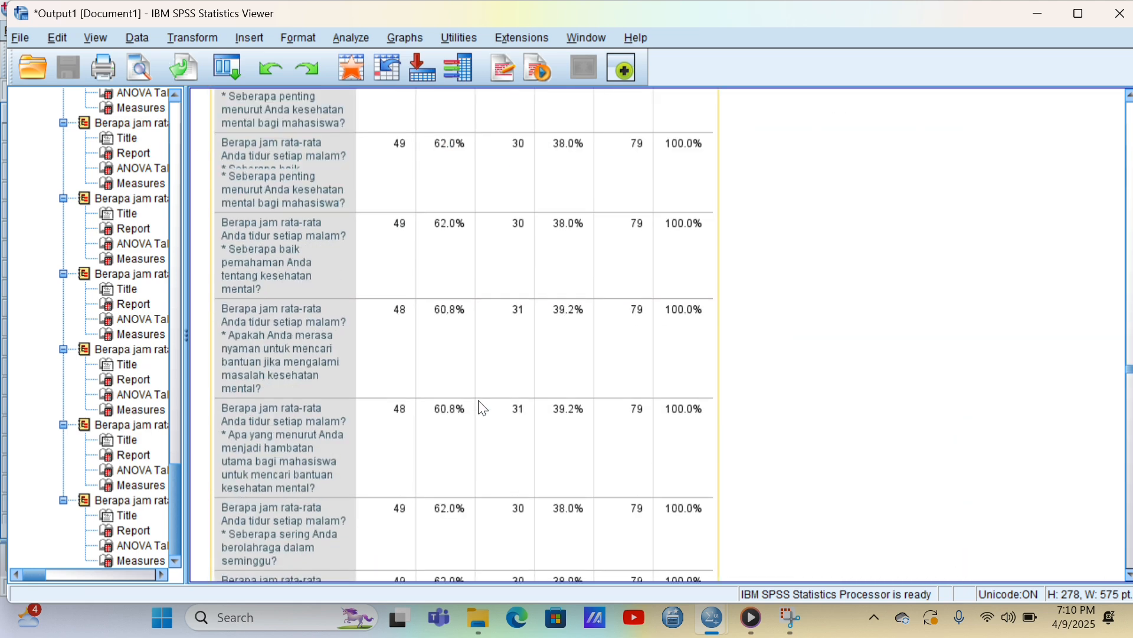
{"action": "scroll", "coordinate": [483, 407], "scroll_direction": "up", "scroll_amount": 5}
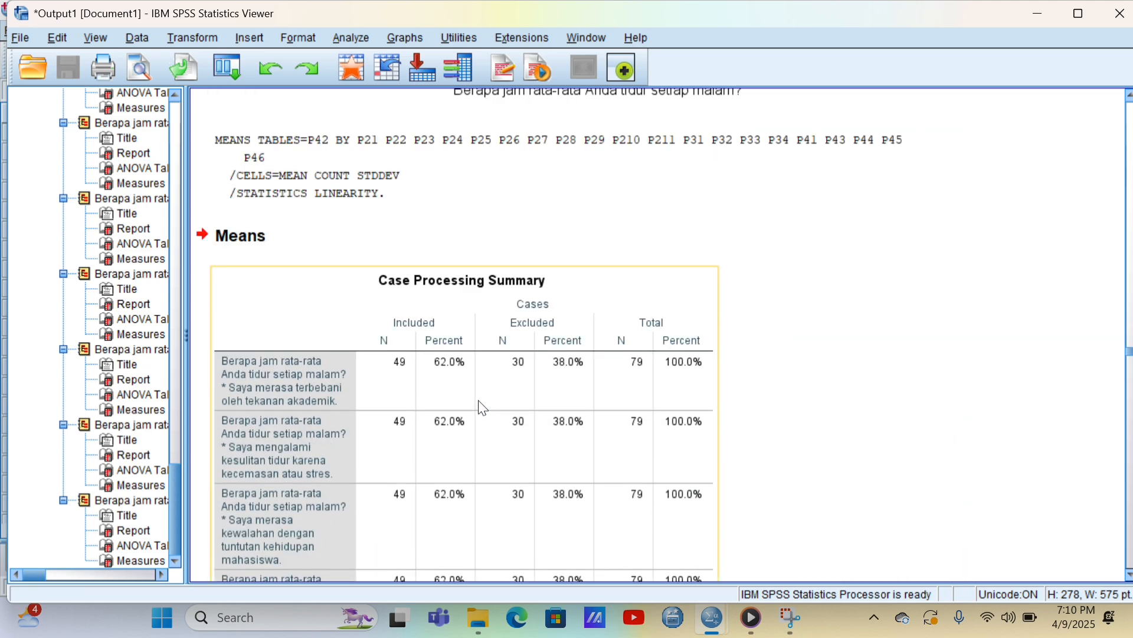
- Examine the Case Processing Summary and the Report, ANOVA and Measures of Association tables of sleep hours by academic pressure
{"action": "scroll", "coordinate": [483, 379], "scroll_direction": "down", "scroll_amount": 15}
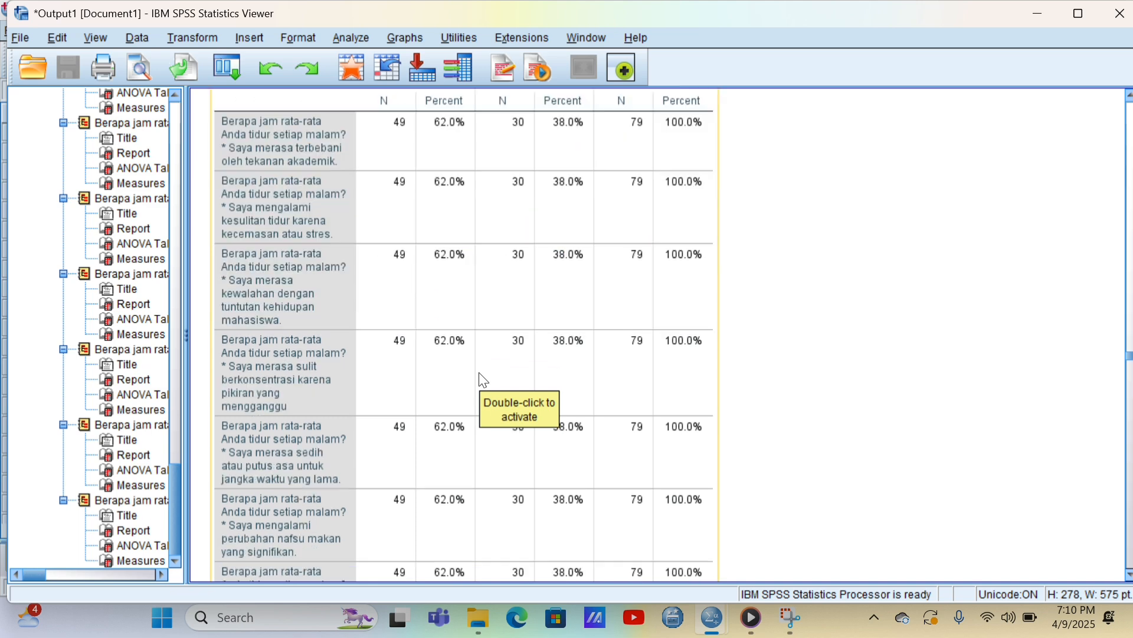
{"action": "scroll", "coordinate": [483, 380], "scroll_direction": "down", "scroll_amount": 10}
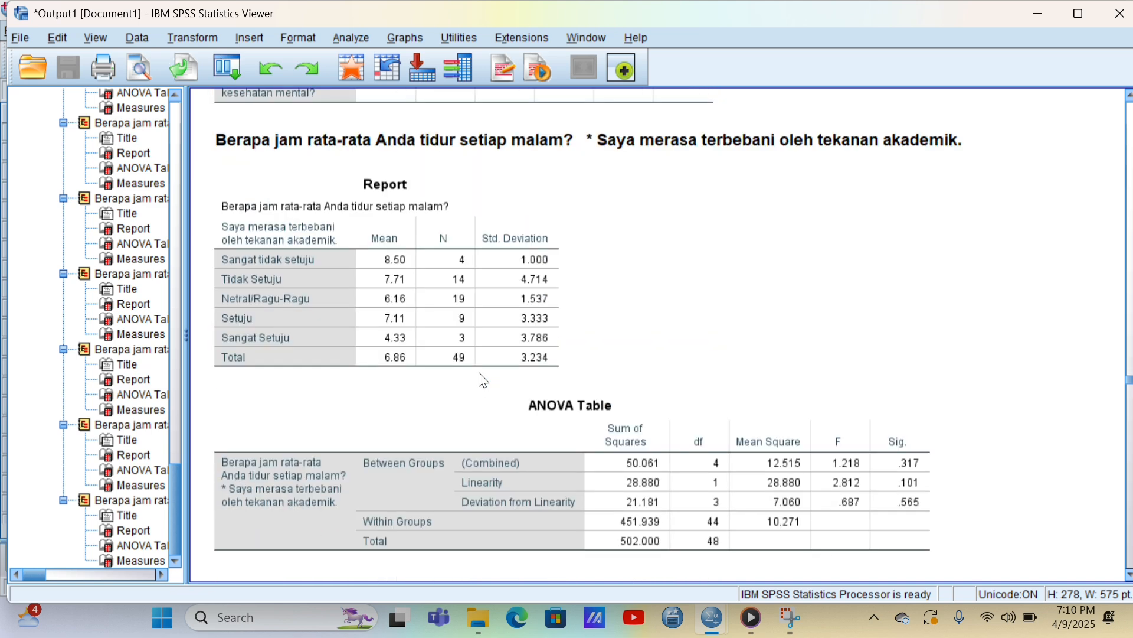
{"action": "left_click", "coordinate": [418, 259]}
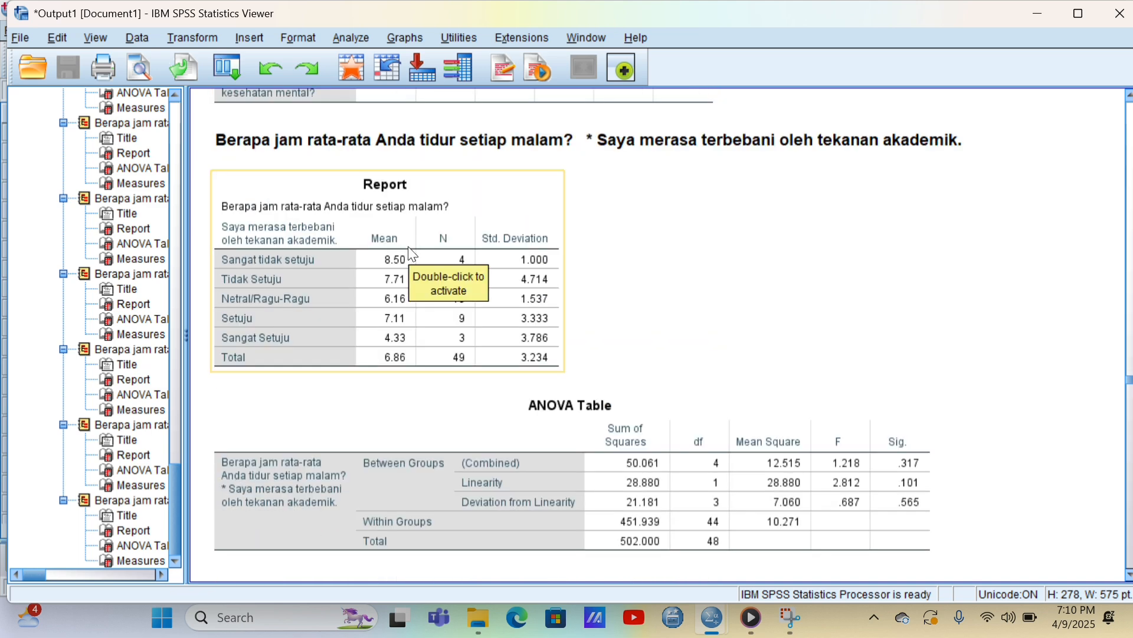
{"action": "left_click", "coordinate": [586, 503]}
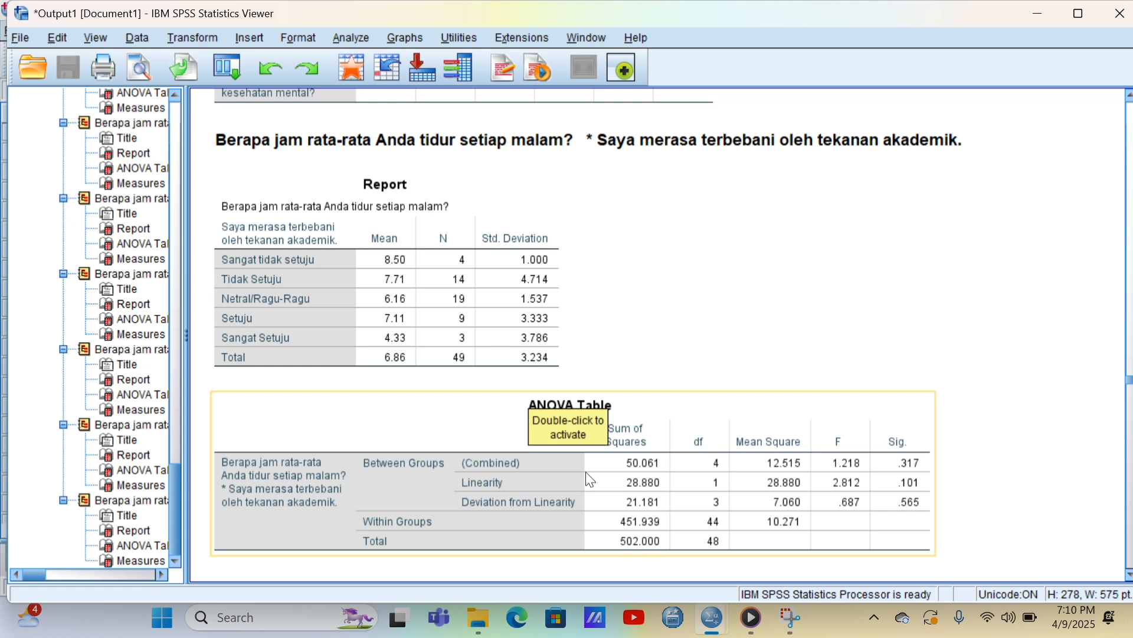
{"action": "scroll", "coordinate": [590, 480], "scroll_direction": "down", "scroll_amount": 3}
{"action": "scroll", "coordinate": [563, 432], "scroll_direction": "down", "scroll_amount": 3}
{"action": "left_click", "coordinate": [564, 431]}
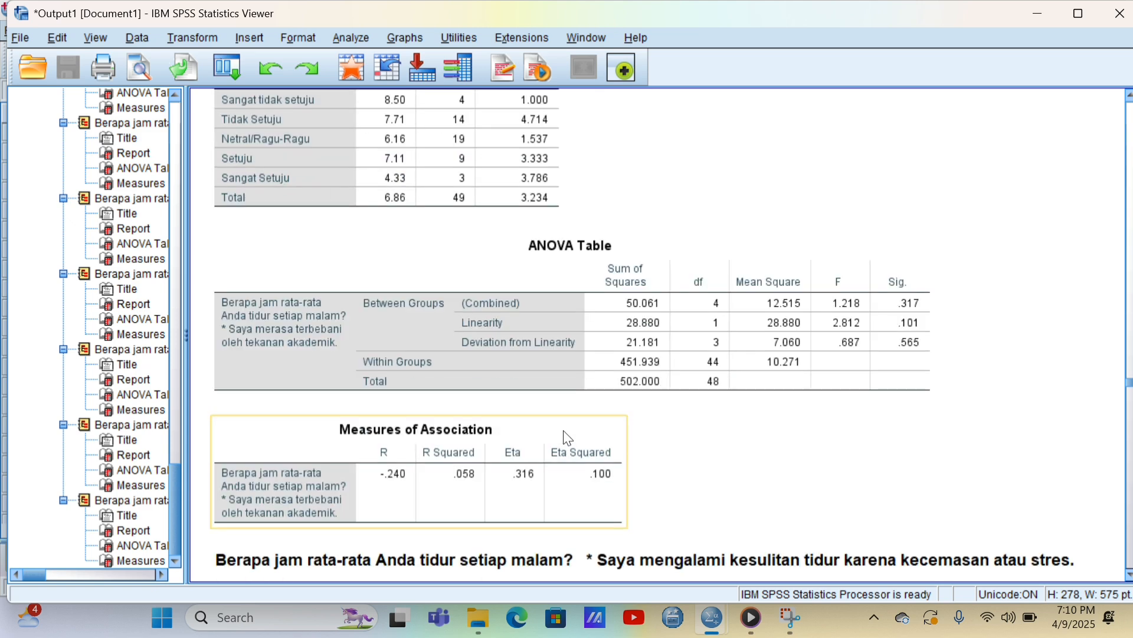
{"action": "left_click", "coordinate": [497, 412]}
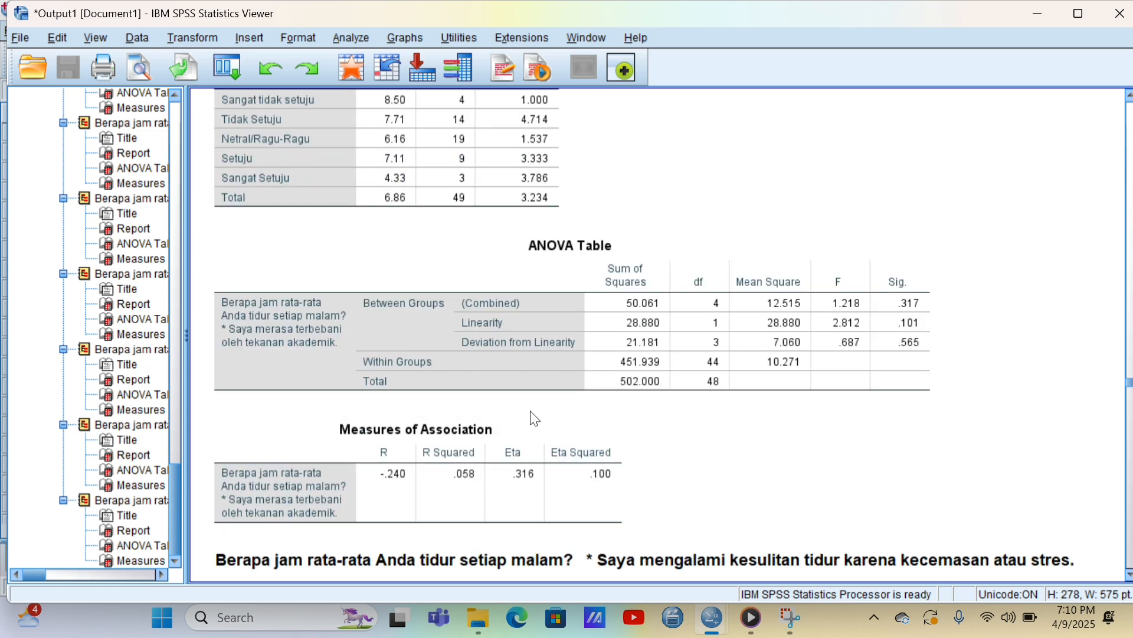
{"action": "left_click", "coordinate": [902, 329]}
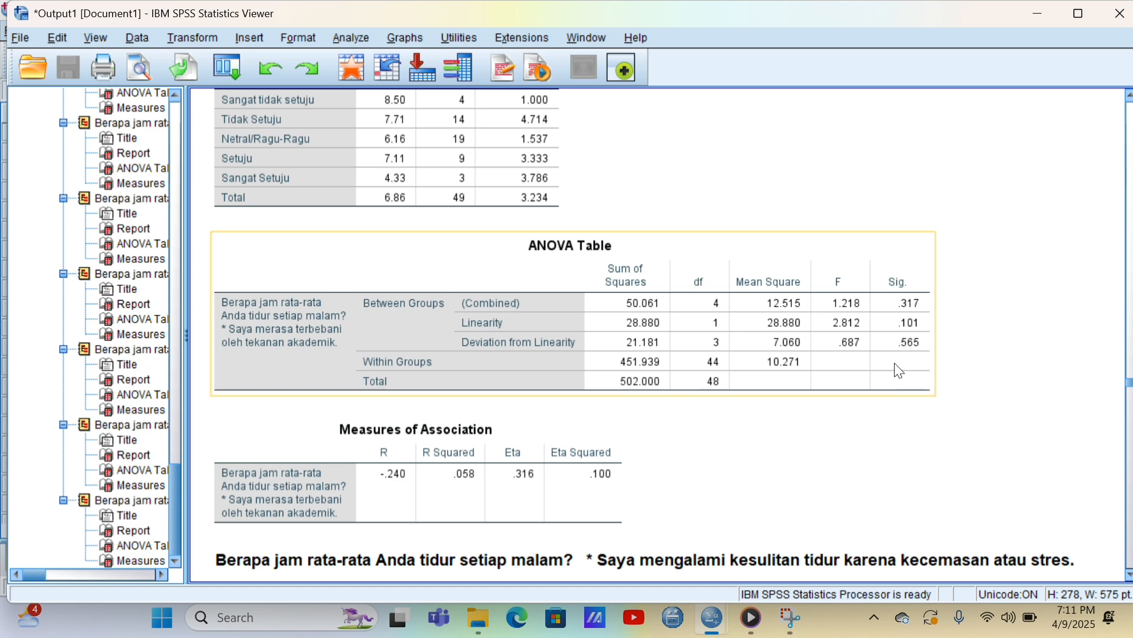
- Skim the ANOVA tables of sleep hours by sleep difficulty, feeling overwhelmed by student life, and prolonged sadness
{"action": "scroll", "coordinate": [898, 370], "scroll_direction": "down", "scroll_amount": 3}
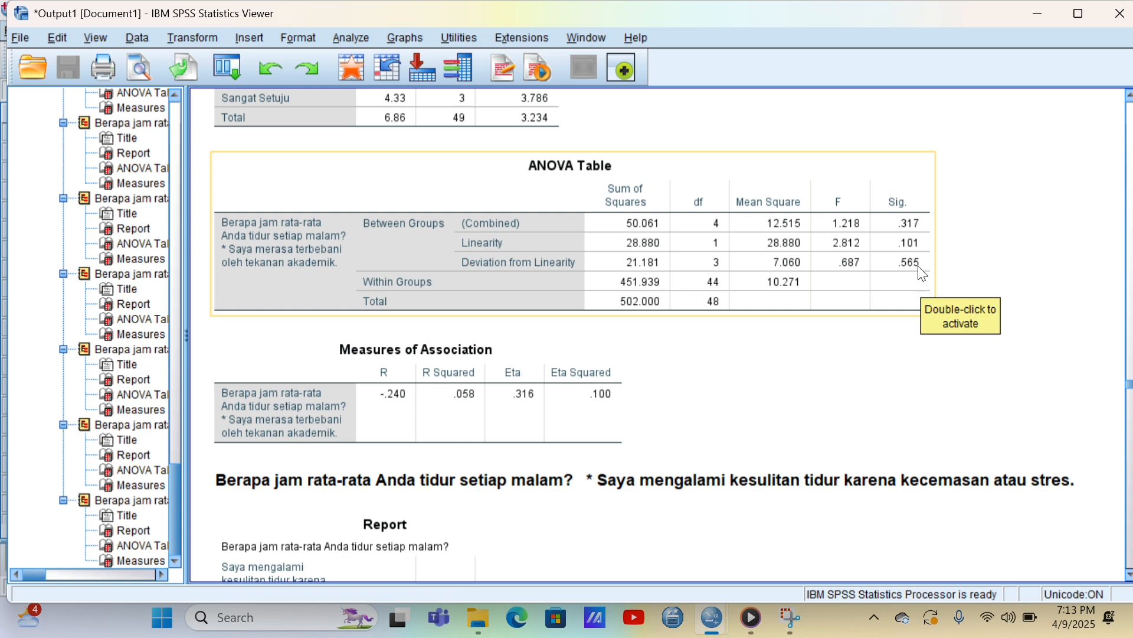
{"action": "scroll", "coordinate": [679, 351], "scroll_direction": "down", "scroll_amount": 8}
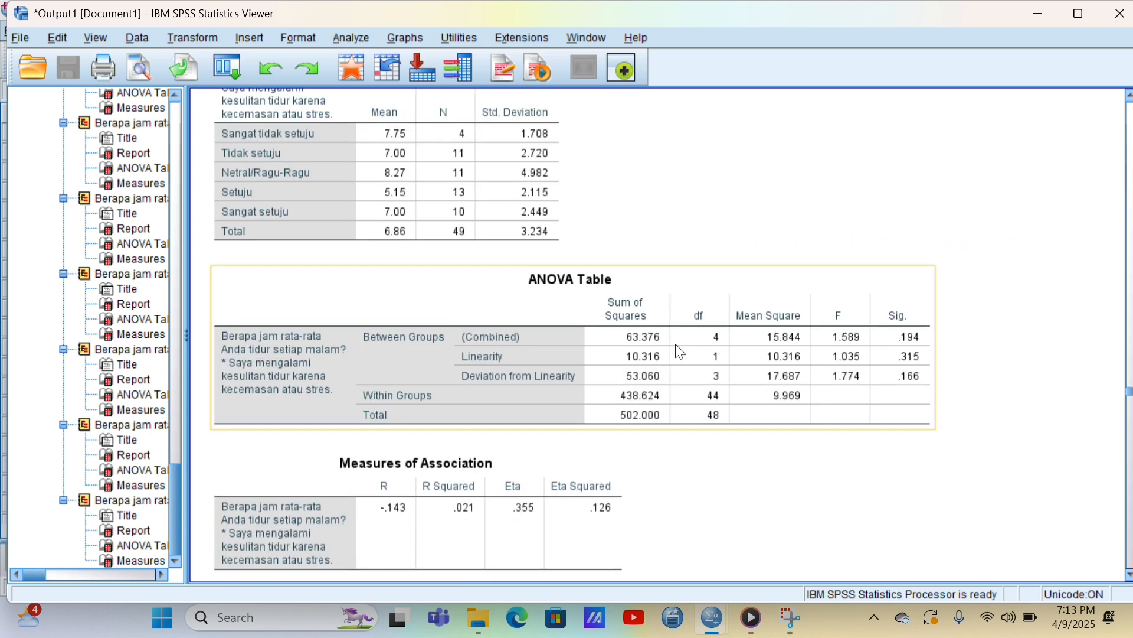
{"action": "scroll", "coordinate": [923, 382], "scroll_direction": "down", "scroll_amount": 1}
{"action": "scroll", "coordinate": [922, 381], "scroll_direction": "down", "scroll_amount": 9}
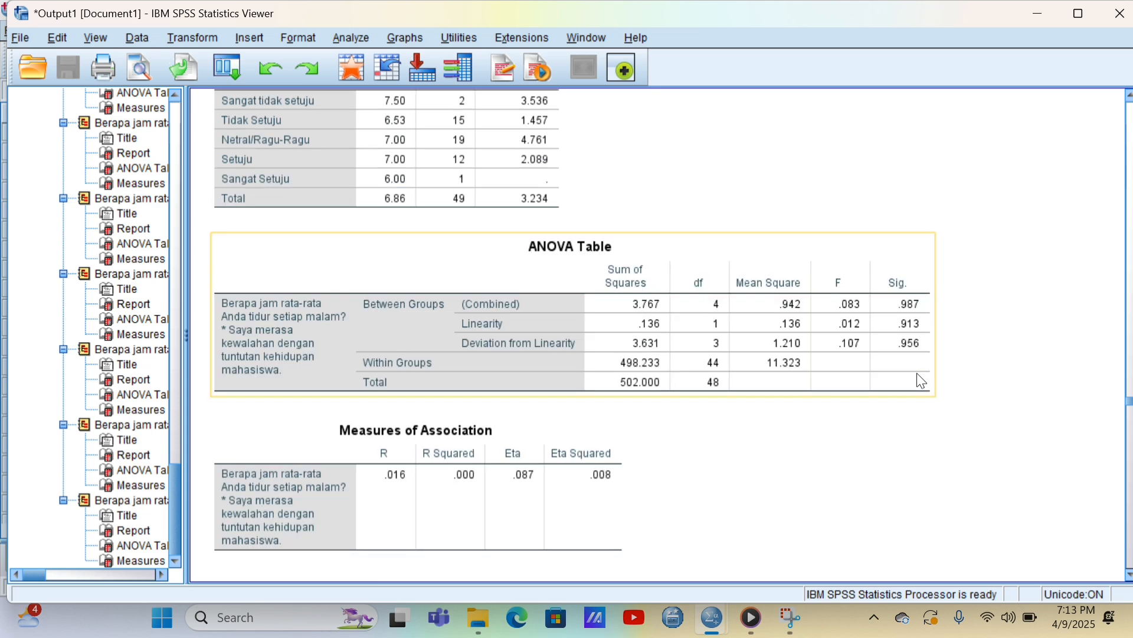
{"action": "scroll", "coordinate": [922, 381], "scroll_direction": "down", "scroll_amount": 20}
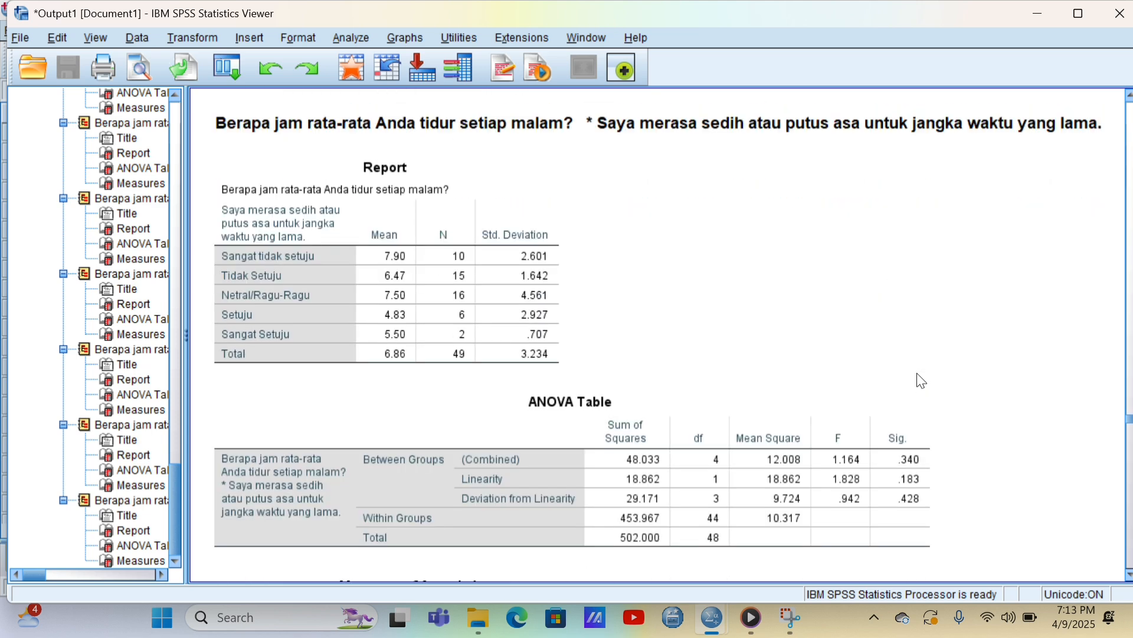
- Return to the academic pressure tables and review their linearity significance, group means and Measures of Association
{"action": "scroll", "coordinate": [922, 381], "scroll_direction": "down", "scroll_amount": 20}
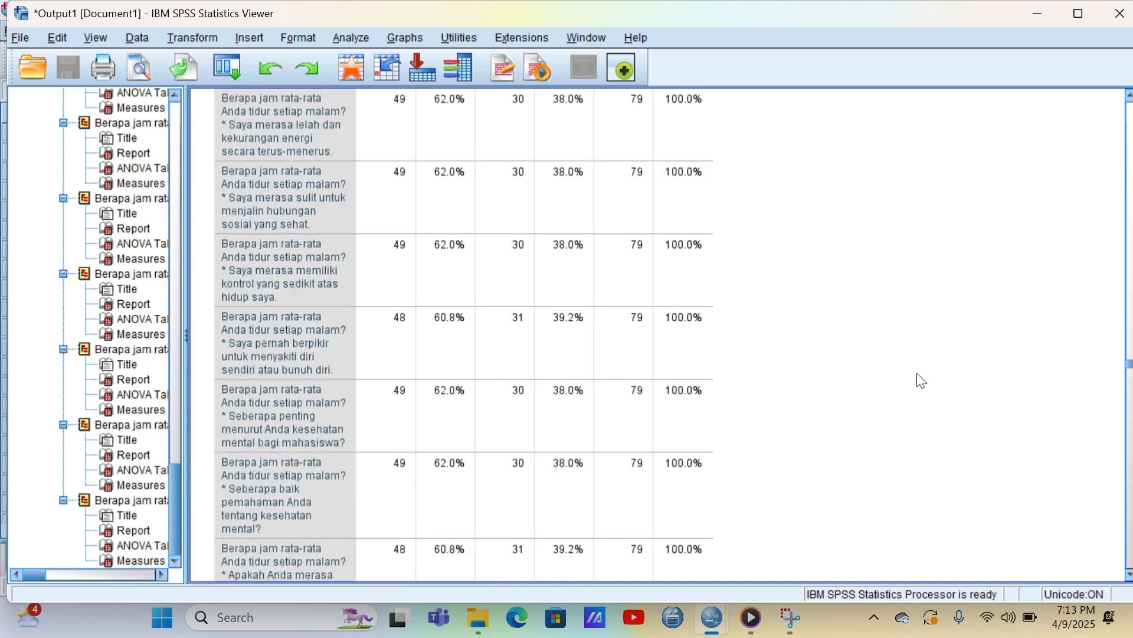
{"action": "scroll", "coordinate": [920, 382], "scroll_direction": "down", "scroll_amount": 7}
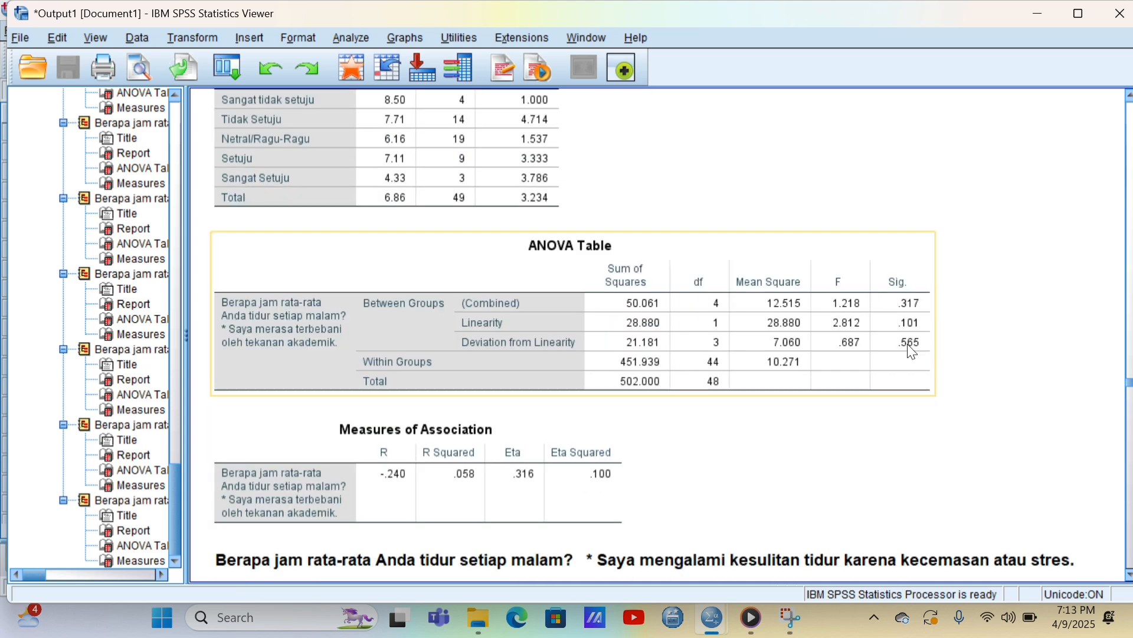
{"action": "scroll", "coordinate": [897, 354], "scroll_direction": "up", "scroll_amount": 3}
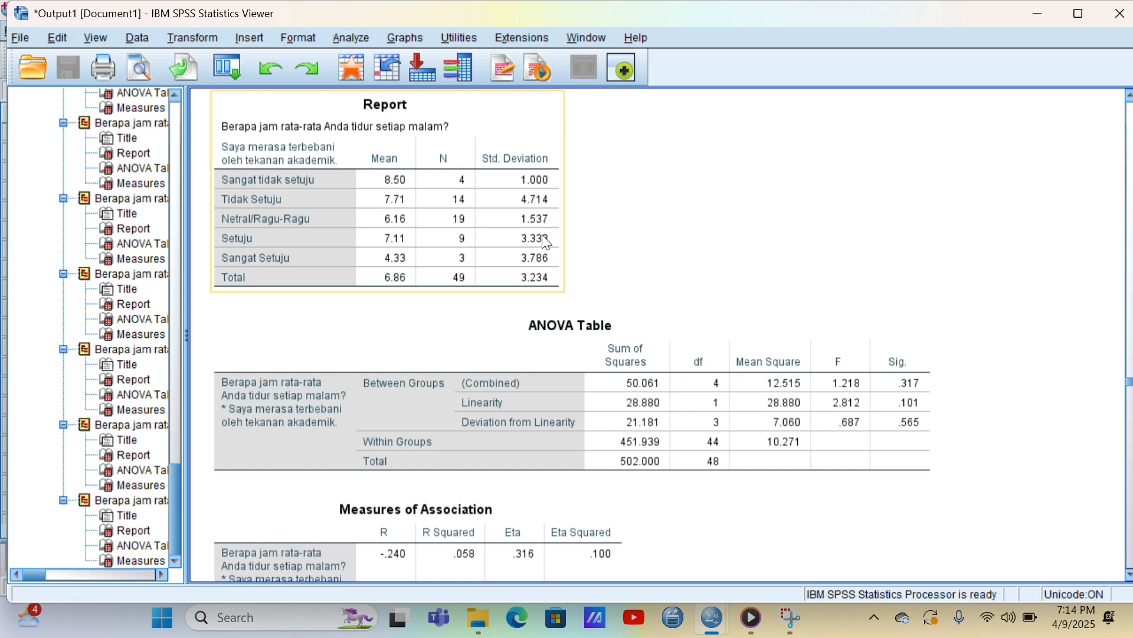
{"action": "scroll", "coordinate": [542, 234], "scroll_direction": "down", "scroll_amount": 4}
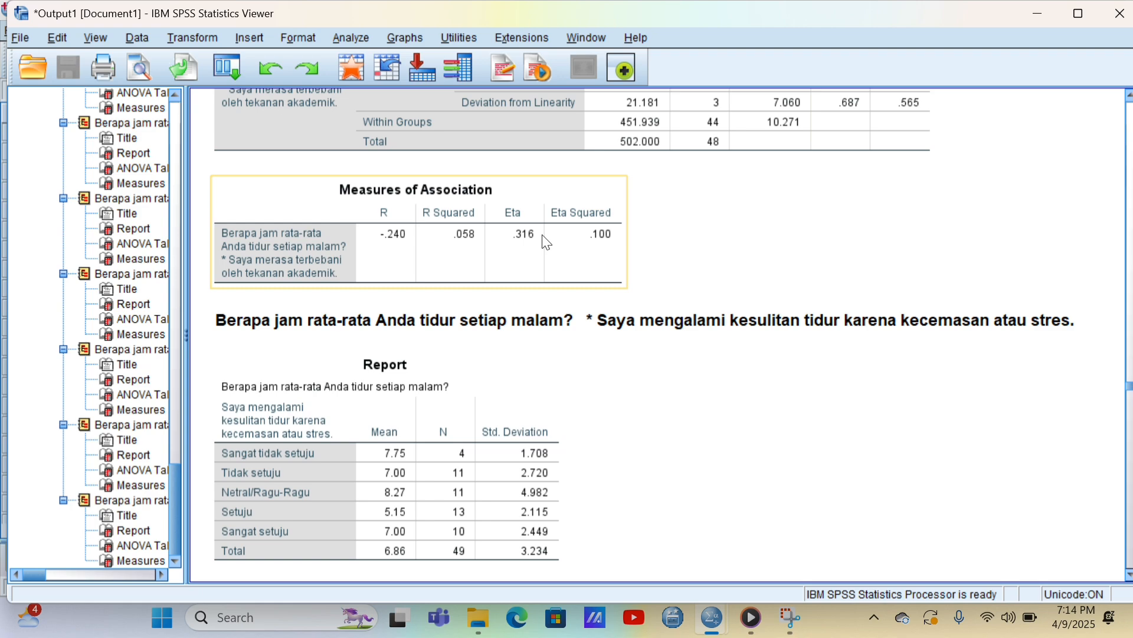
- Glance back at the Means syntax and Case Processing Summary, and return to the academic pressure Measures of Association
{"action": "scroll", "coordinate": [547, 242], "scroll_direction": "down", "scroll_amount": 1}
{"action": "scroll", "coordinate": [547, 242], "scroll_direction": "up", "scroll_amount": 3}
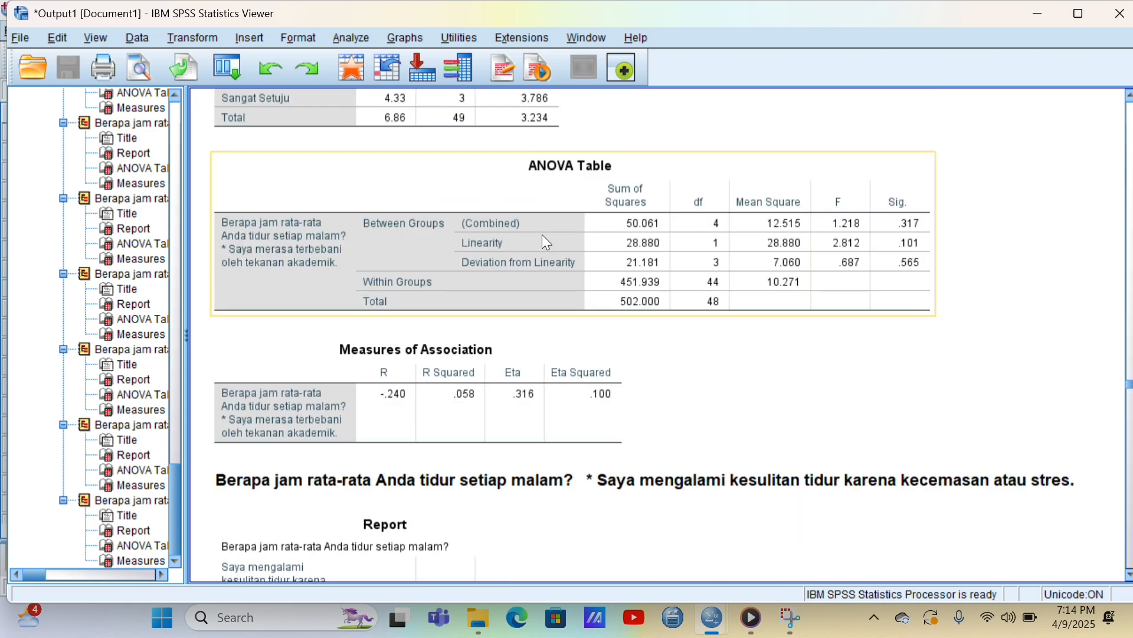
{"action": "scroll", "coordinate": [853, 181], "scroll_direction": "up", "scroll_amount": 15}
{"action": "scroll", "coordinate": [854, 185], "scroll_direction": "down", "scroll_amount": 12}
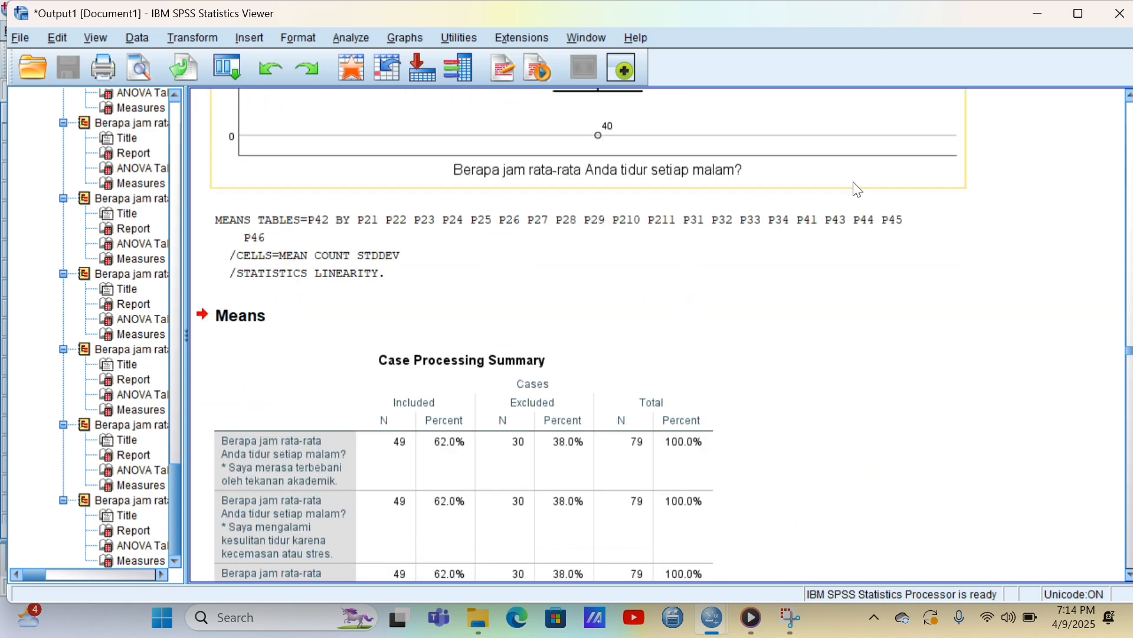
{"action": "scroll", "coordinate": [853, 182], "scroll_direction": "down", "scroll_amount": 9}
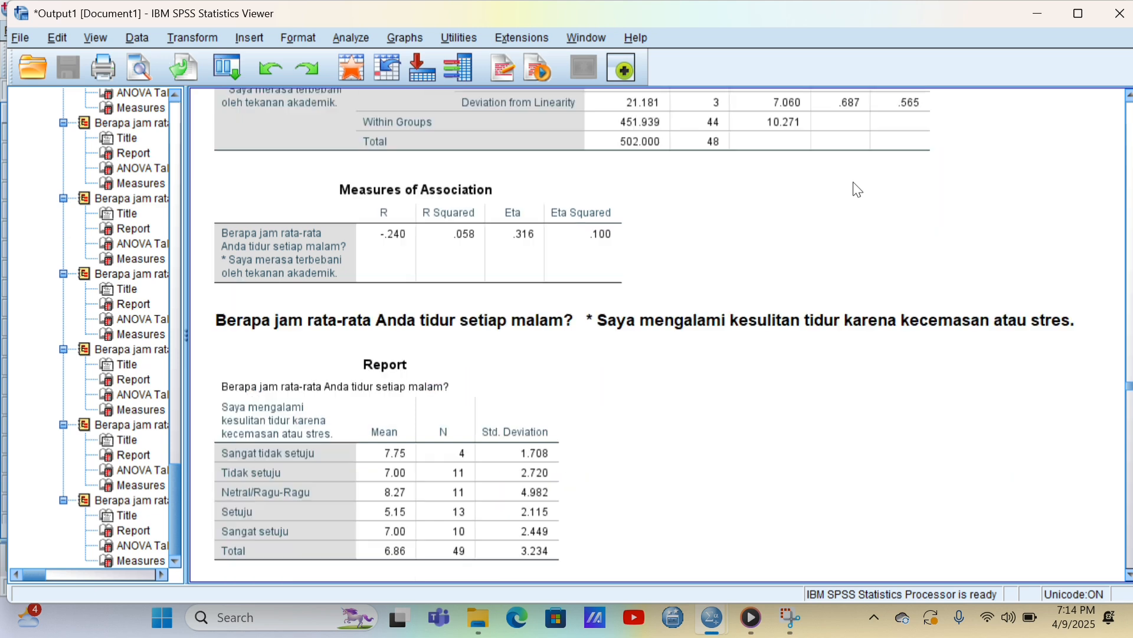
- Examine the ANOVA table and Measures of Association of sleep hours by sleep difficulty from anxiety or stress
{"action": "scroll", "coordinate": [854, 184], "scroll_direction": "down", "scroll_amount": 3}
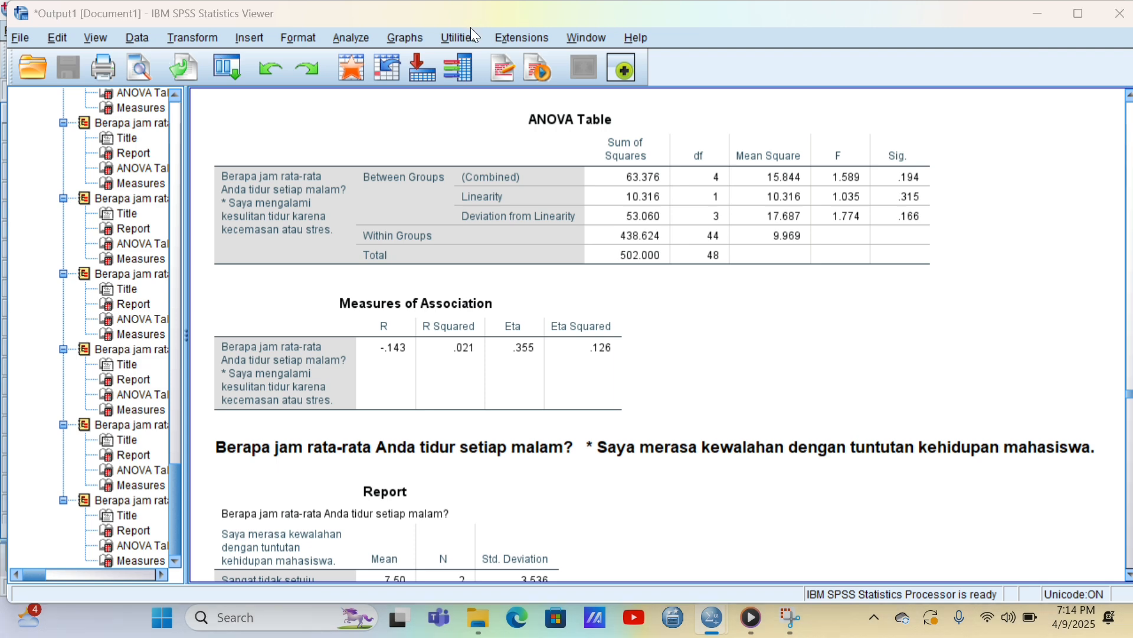
{"action": "left_click", "coordinate": [706, 251]}
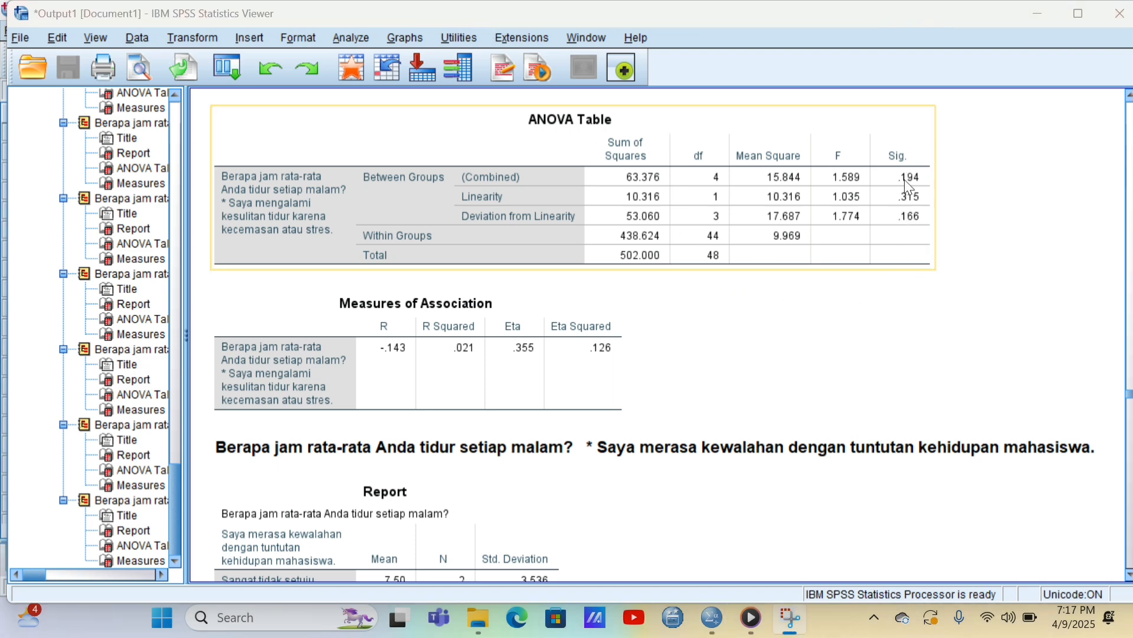
{"action": "scroll", "coordinate": [909, 209], "scroll_direction": "down", "scroll_amount": 5}
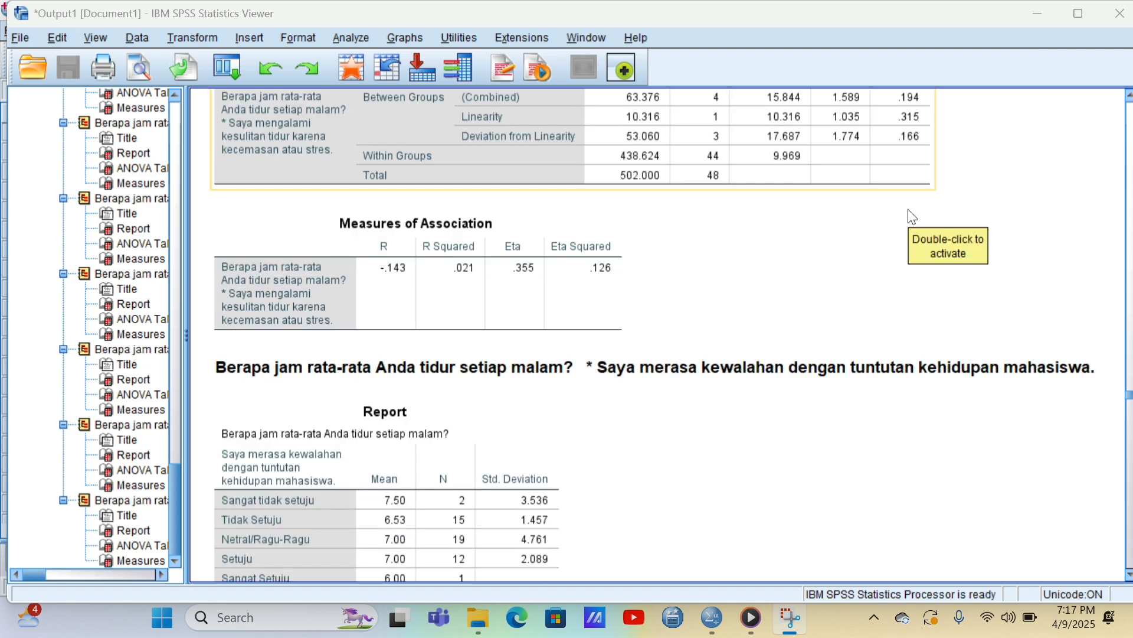
{"action": "left_click", "coordinate": [909, 209]}
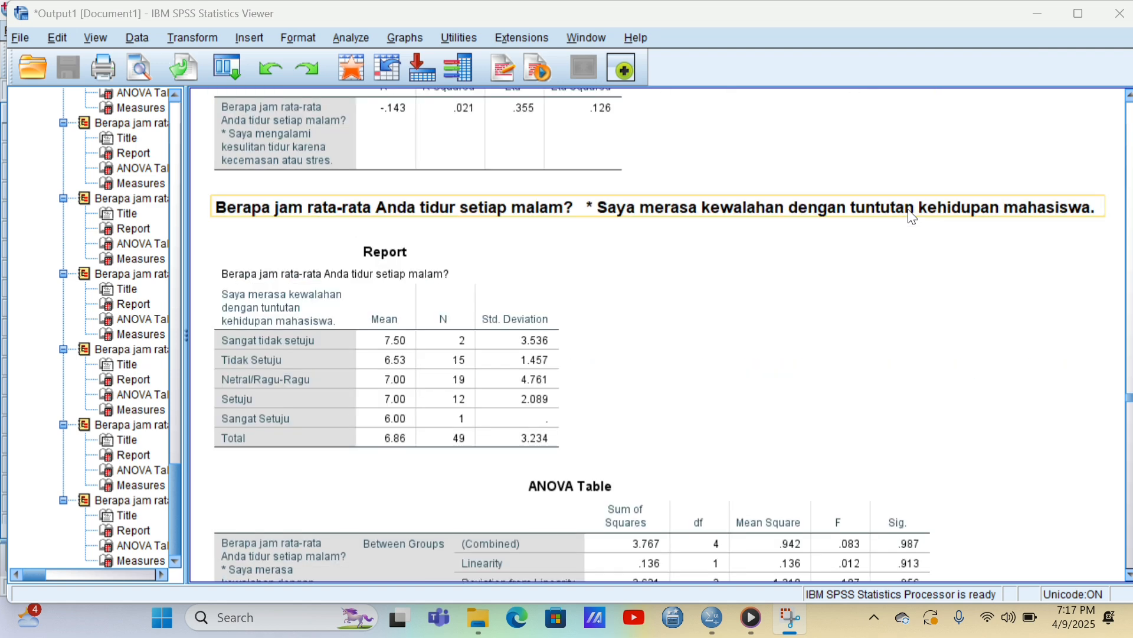
- Review the linearity and deviation significance of sleep hours by feeling overwhelmed by student life and by difficulty concentrating
{"action": "scroll", "coordinate": [883, 335], "scroll_direction": "down", "scroll_amount": 8}
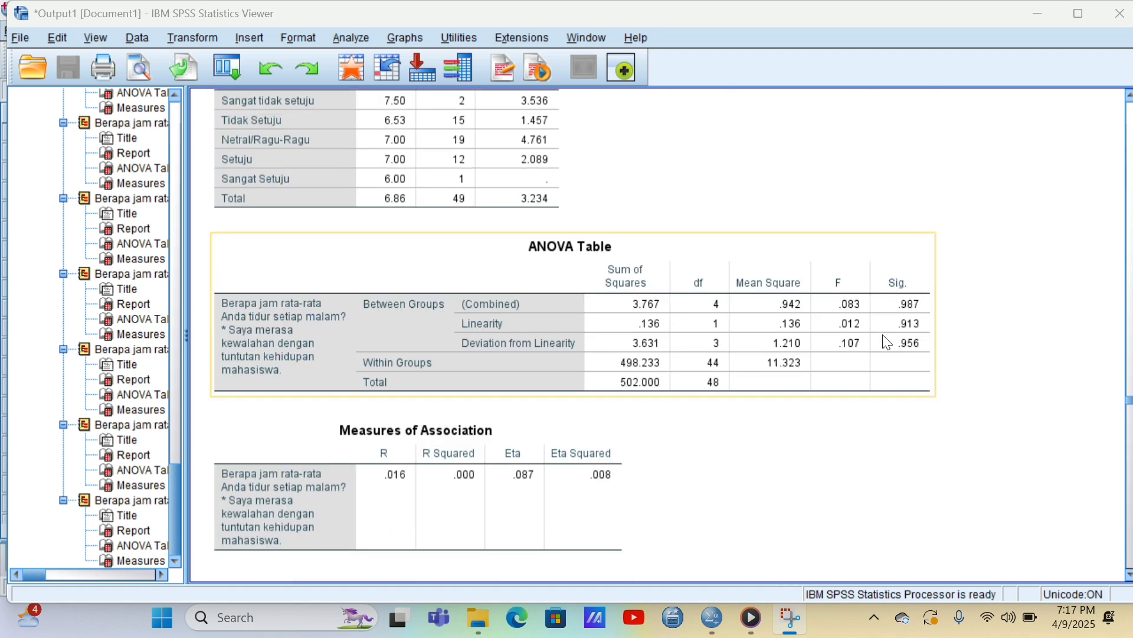
{"action": "scroll", "coordinate": [887, 343], "scroll_direction": "down", "scroll_amount": 10}
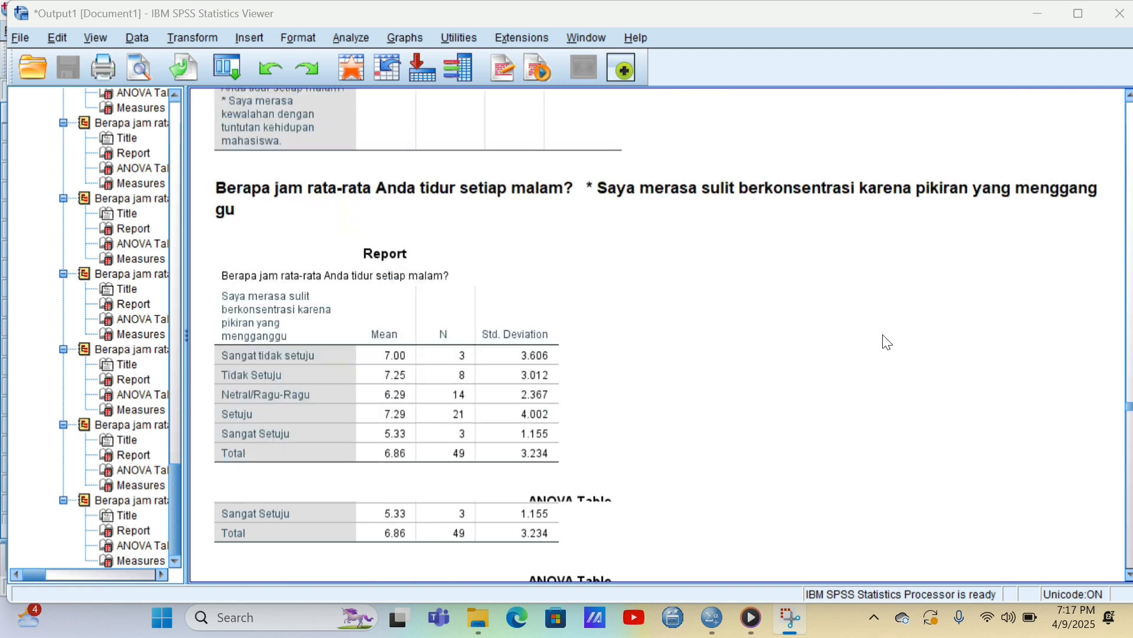
{"action": "left_click", "coordinate": [887, 343]}
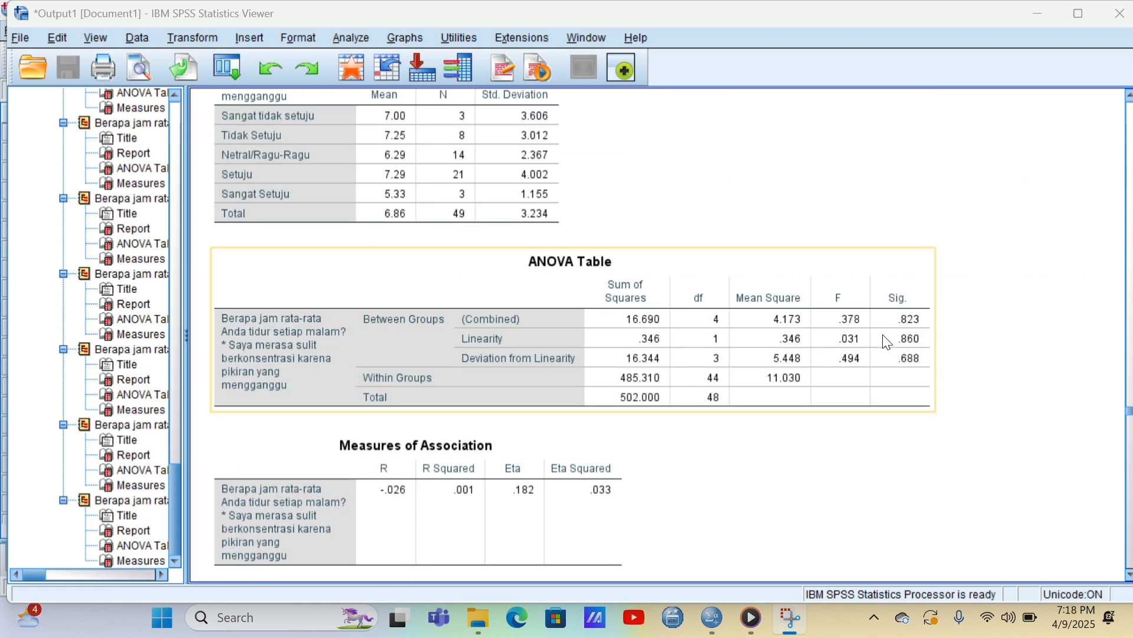
{"action": "scroll", "coordinate": [887, 342], "scroll_direction": "down", "scroll_amount": 2}
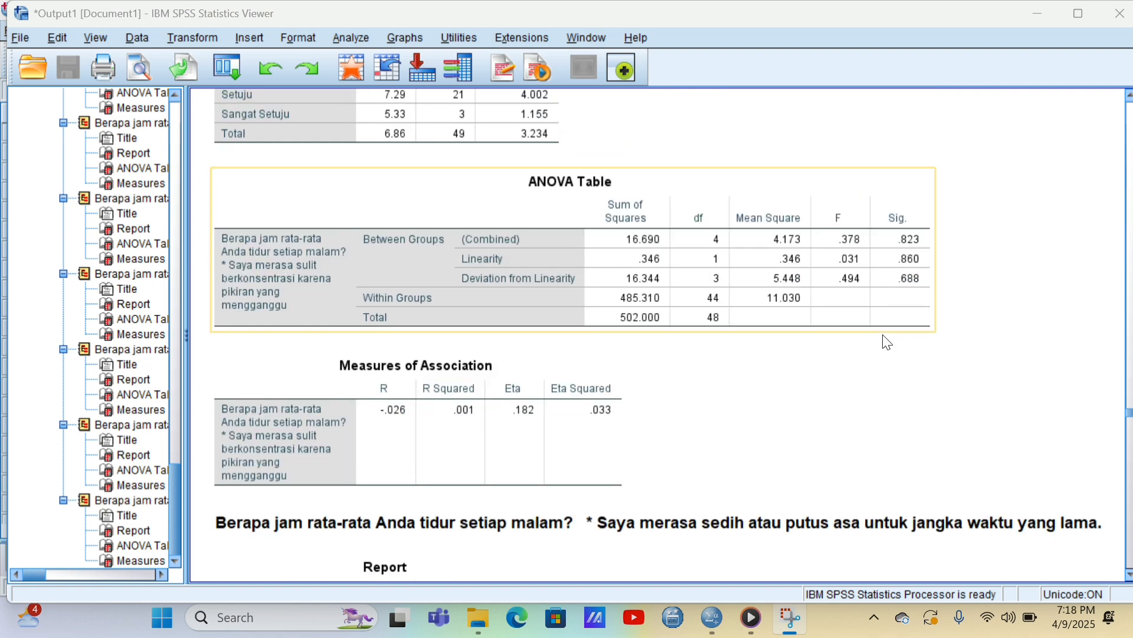
{"action": "scroll", "coordinate": [888, 342], "scroll_direction": "down", "scroll_amount": 2}
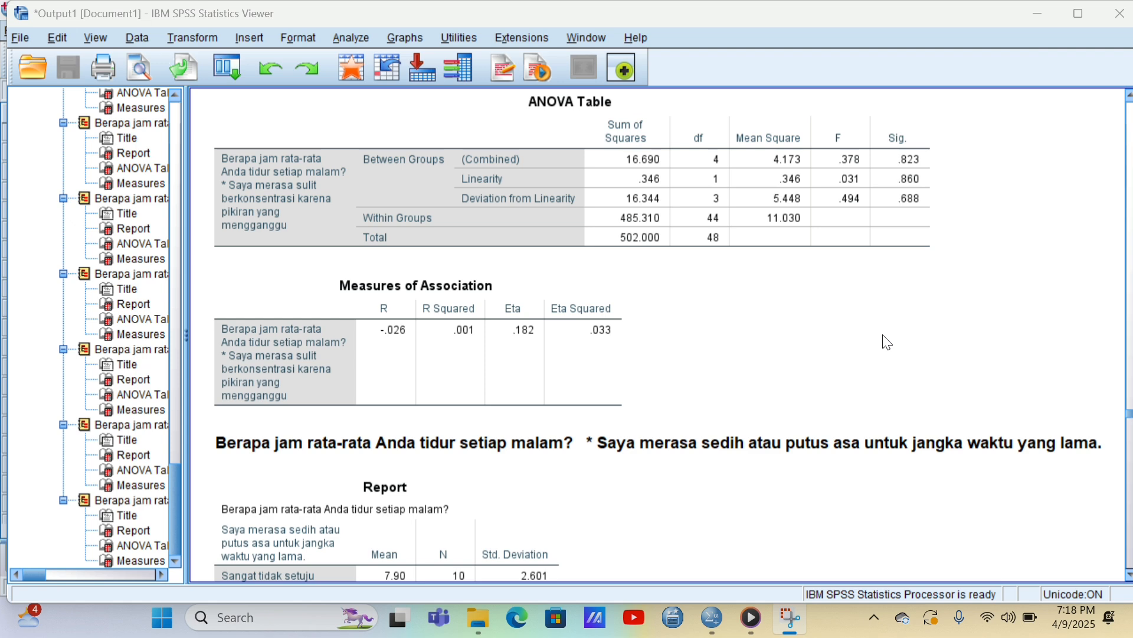
{"action": "left_click", "coordinate": [878, 211]}
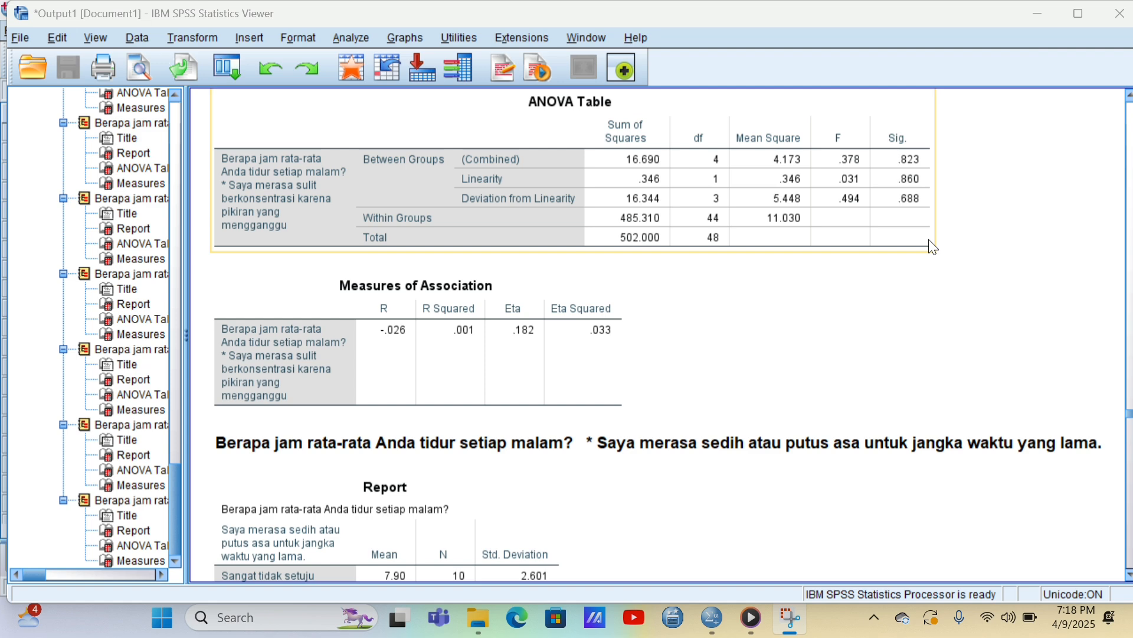
- Review the ANOVA tables of sleep hours by appetite changes, loss of interest, constant fatigue, social relationships and little control over life
{"action": "scroll", "coordinate": [929, 239], "scroll_direction": "down", "scroll_amount": 20}
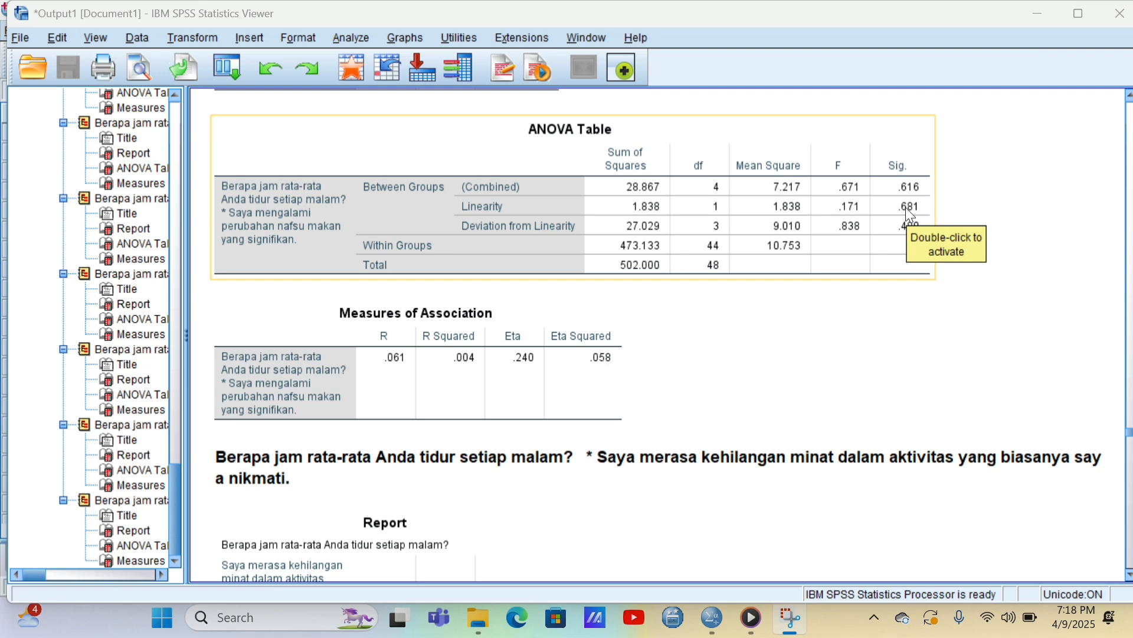
{"action": "scroll", "coordinate": [913, 213], "scroll_direction": "down", "scroll_amount": 8}
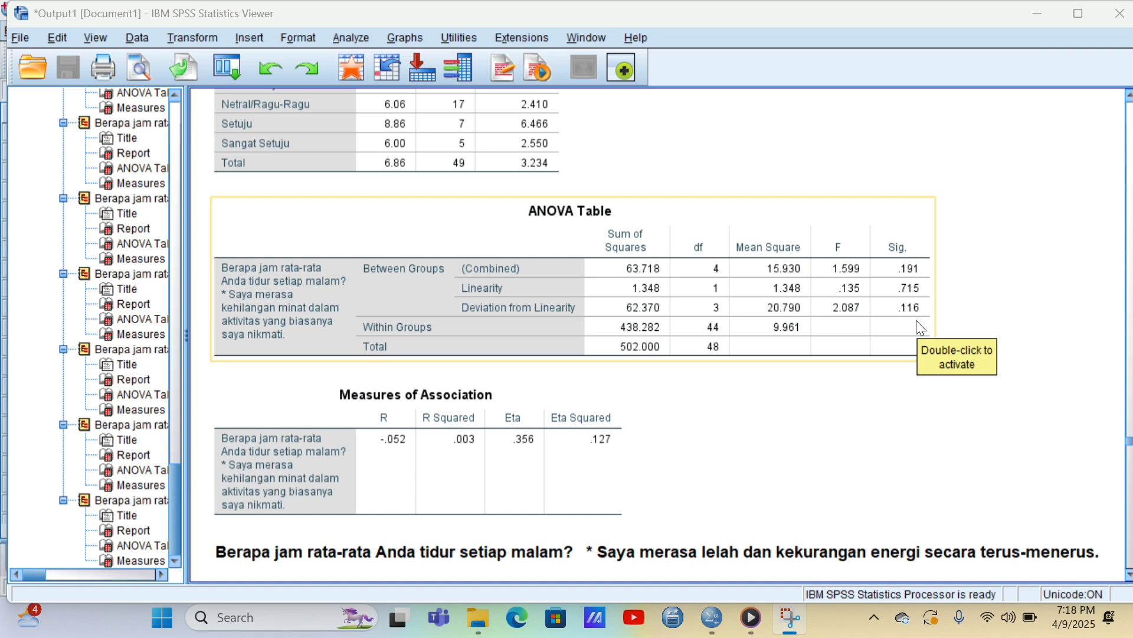
{"action": "scroll", "coordinate": [921, 328], "scroll_direction": "down", "scroll_amount": 5}
{"action": "scroll", "coordinate": [901, 401], "scroll_direction": "down", "scroll_amount": 10}
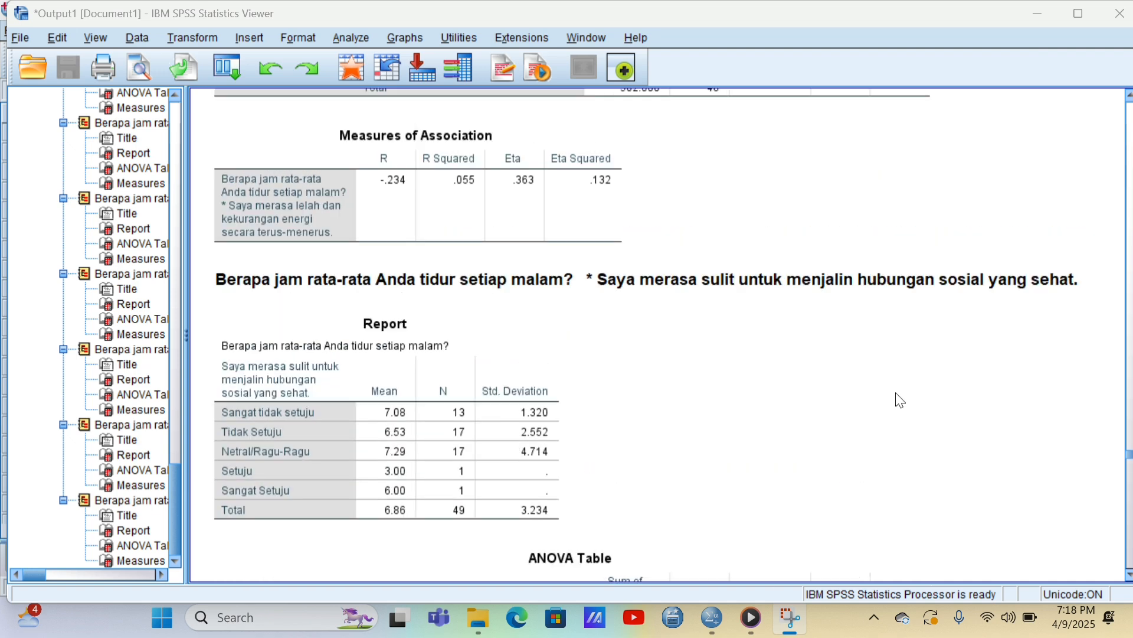
{"action": "scroll", "coordinate": [901, 401], "scroll_direction": "down", "scroll_amount": 10}
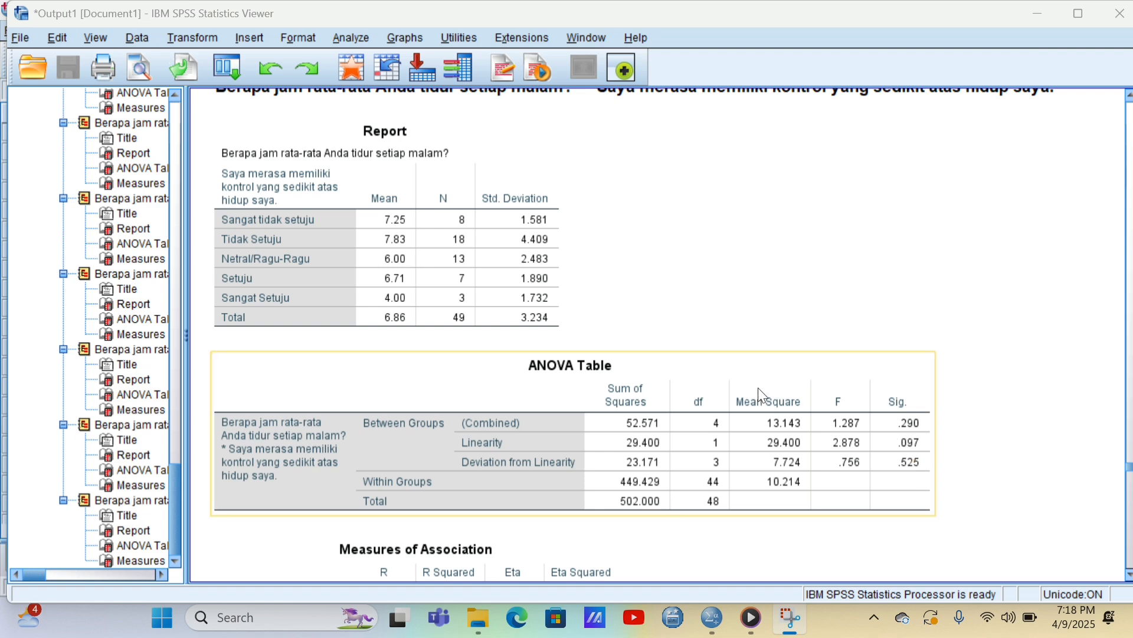
{"action": "scroll", "coordinate": [779, 492], "scroll_direction": "down", "scroll_amount": 3}
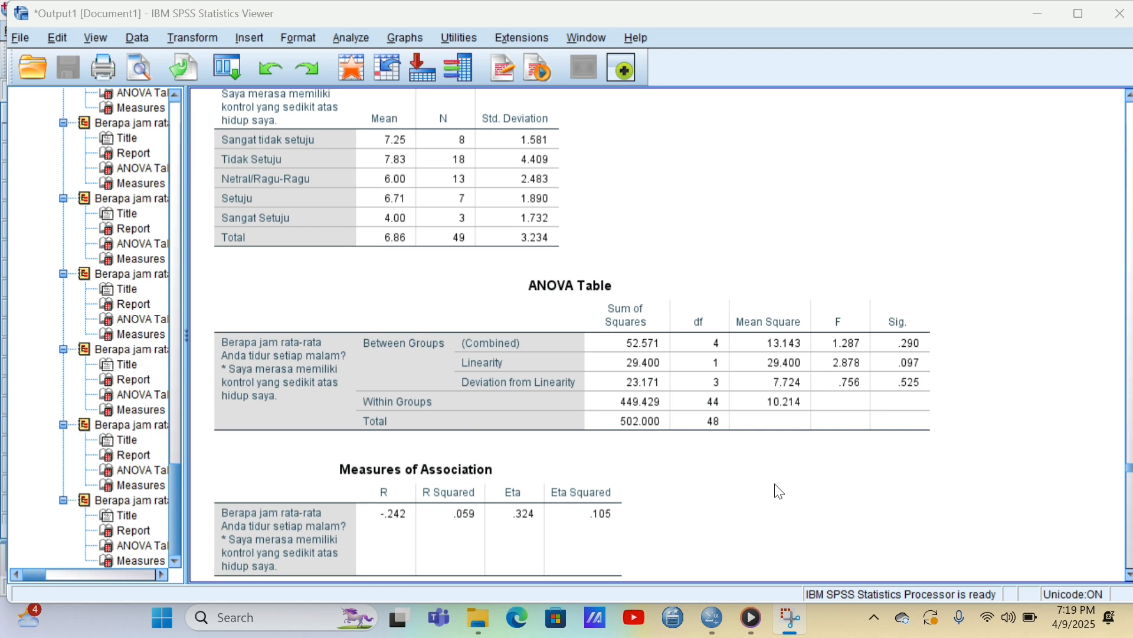
- Recheck the Report, ANOVA and Measures of Association tables of sleep hours by difficulty forming healthy social relationships
{"action": "scroll", "coordinate": [786, 548], "scroll_direction": "up", "scroll_amount": 10}
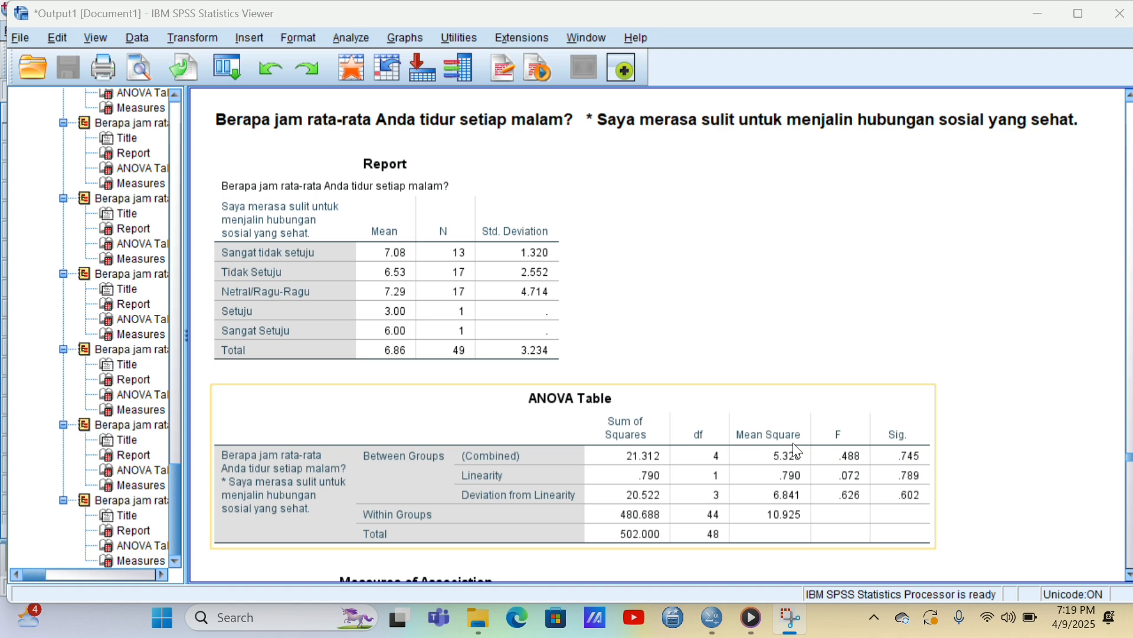
{"action": "scroll", "coordinate": [796, 449], "scroll_direction": "down", "scroll_amount": 5}
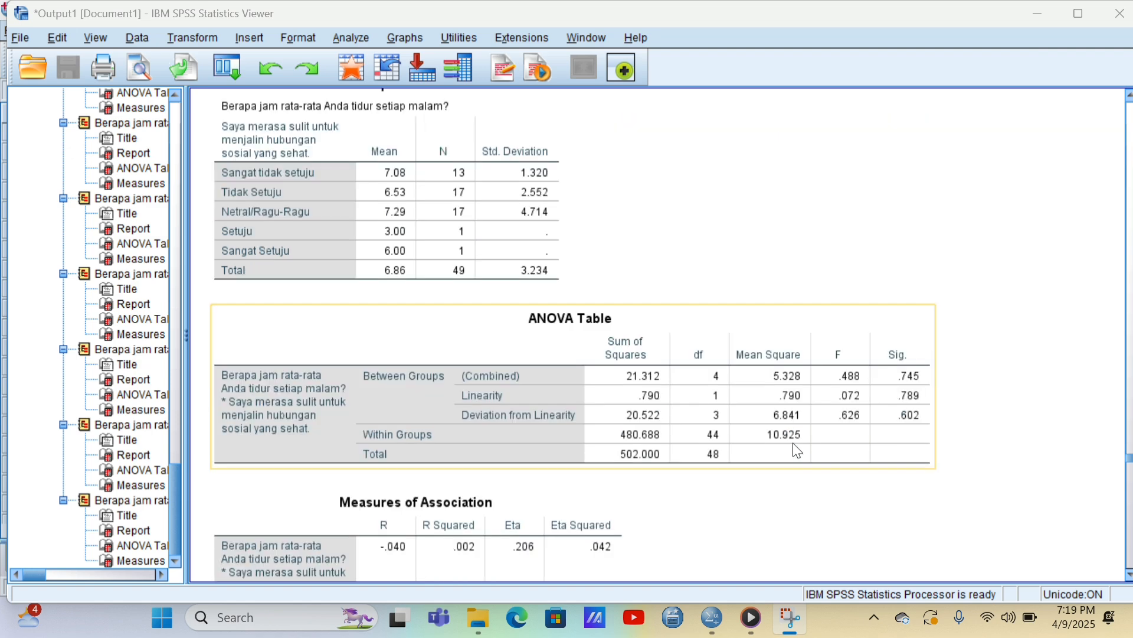
{"action": "scroll", "coordinate": [864, 444], "scroll_direction": "down", "scroll_amount": 7}
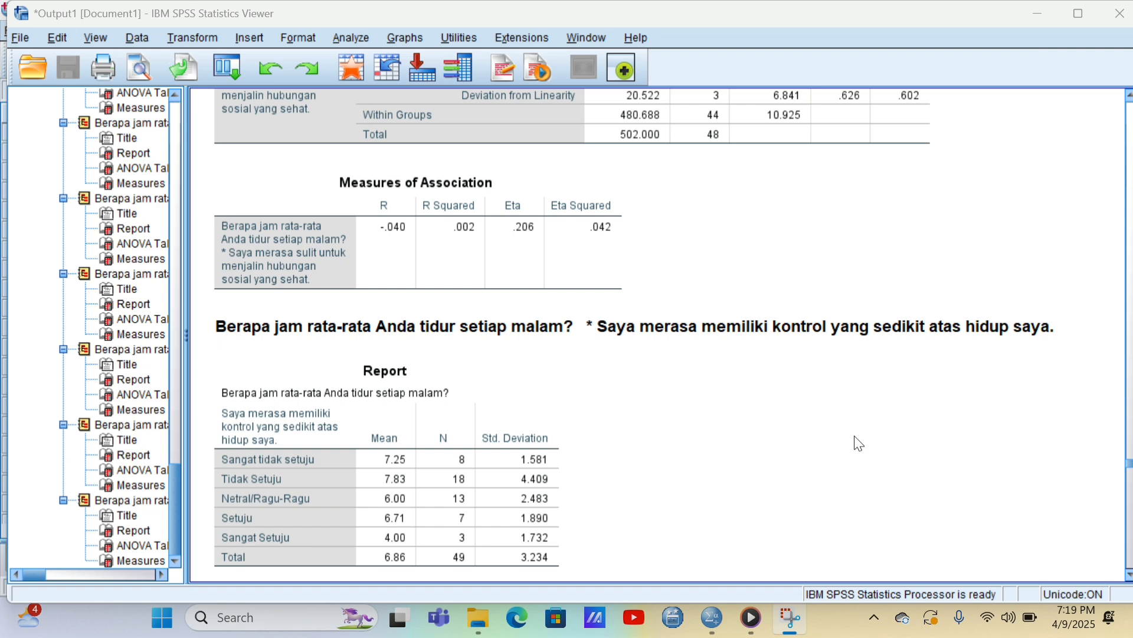
- Review the sleep hours tables by self-harm thoughts, mental health importance and understanding, comfort seeking help, and main barriers to help
{"action": "scroll", "coordinate": [859, 444], "scroll_direction": "down", "scroll_amount": 20}
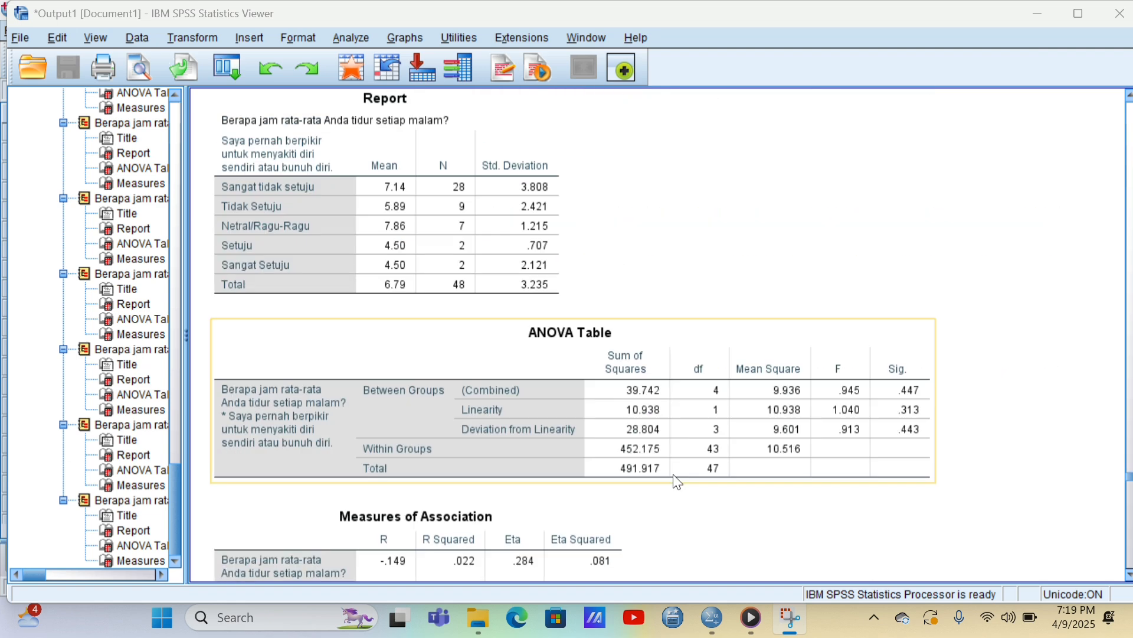
{"action": "scroll", "coordinate": [931, 425], "scroll_direction": "down", "scroll_amount": 15}
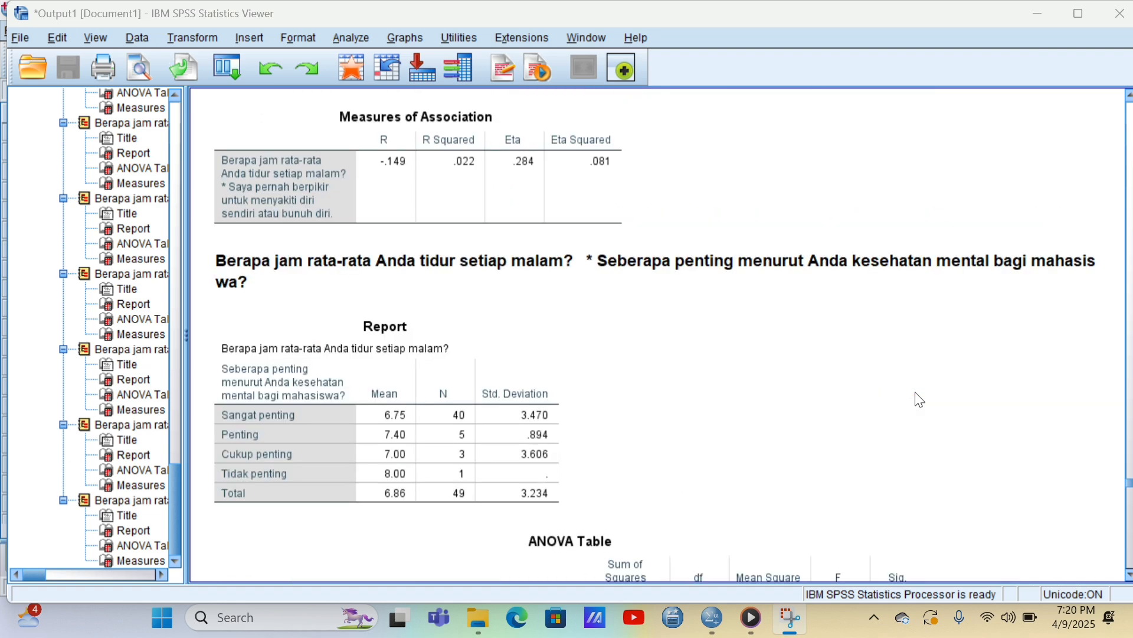
{"action": "scroll", "coordinate": [919, 399], "scroll_direction": "down", "scroll_amount": 7}
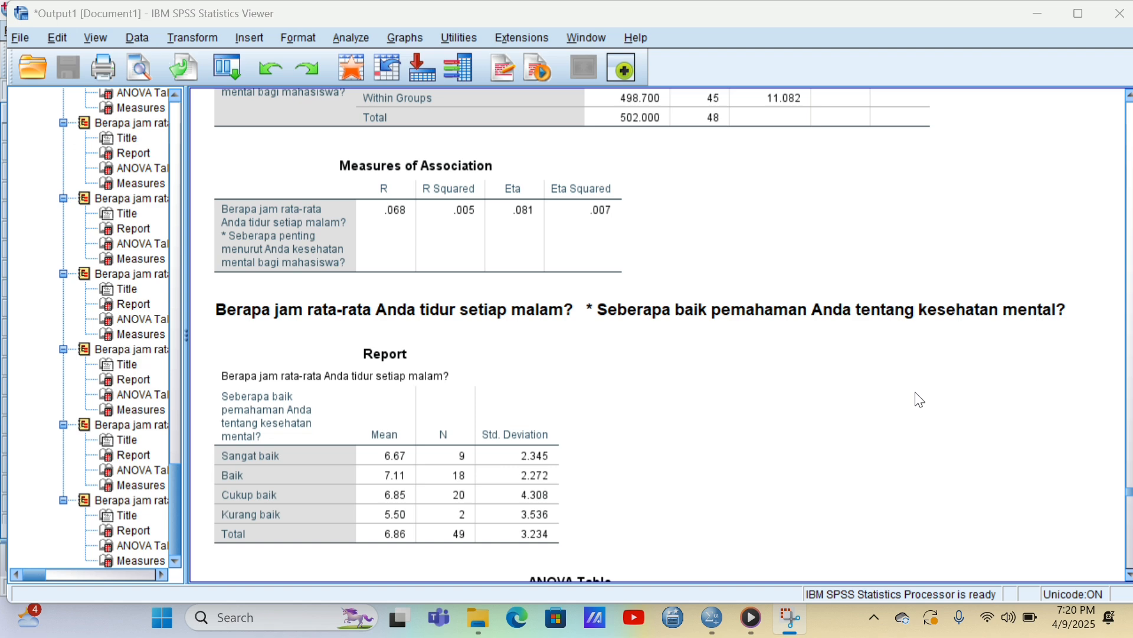
{"action": "scroll", "coordinate": [919, 399], "scroll_direction": "down", "scroll_amount": 15}
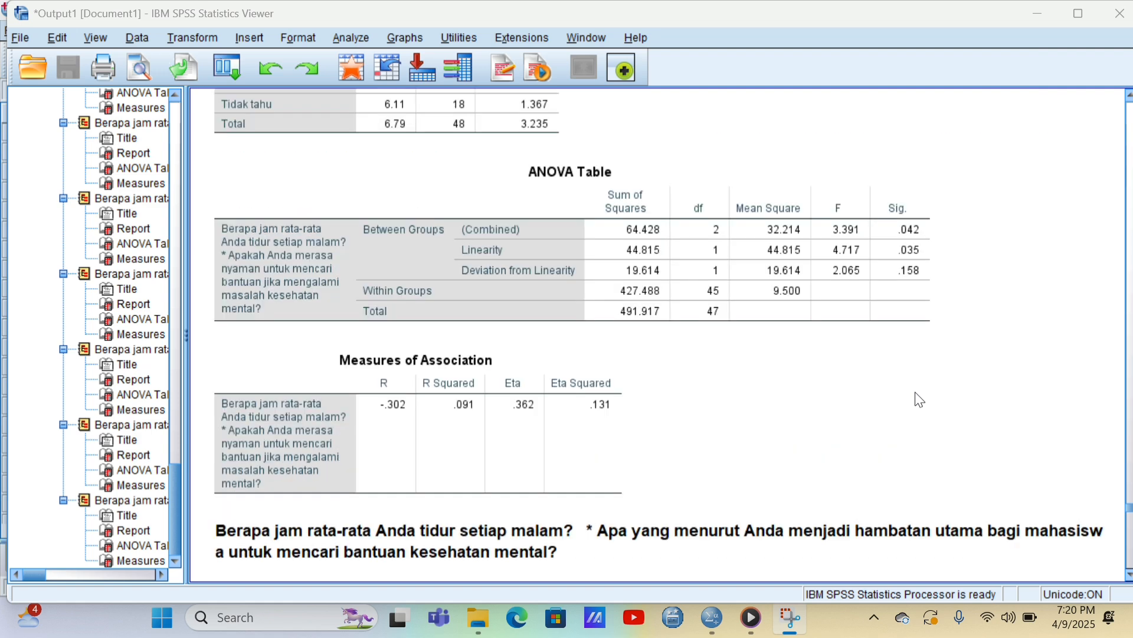
{"action": "scroll", "coordinate": [920, 400], "scroll_direction": "down", "scroll_amount": 4}
{"action": "scroll", "coordinate": [920, 400], "scroll_direction": "down", "scroll_amount": 7}
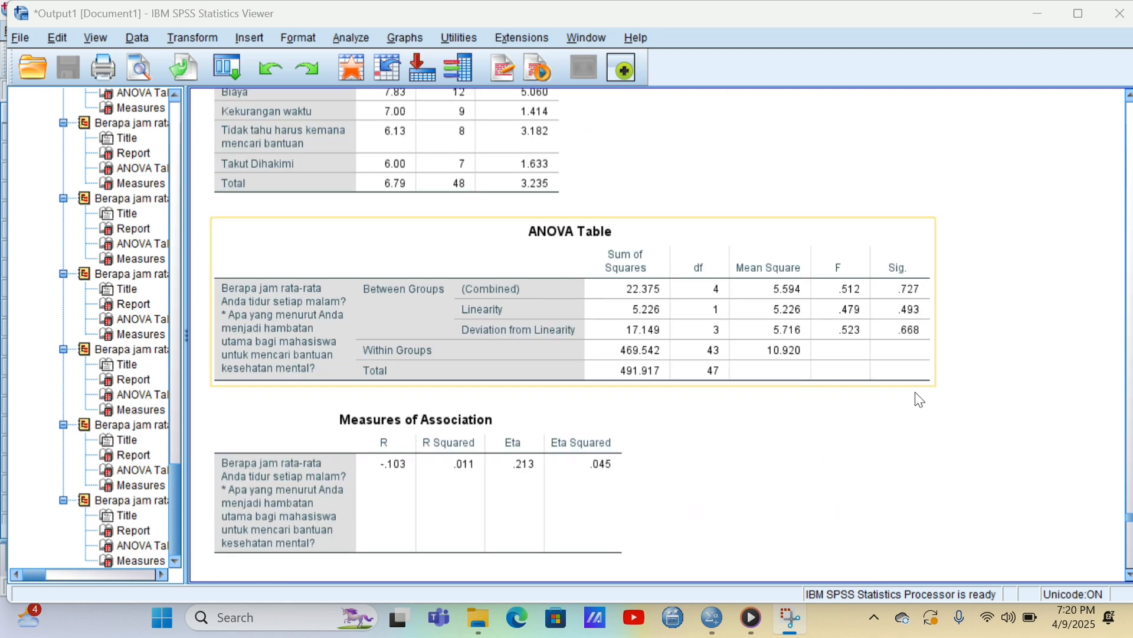
- Examine the sleep hours tables by exercise, nutritious food, hobbies, support system and counselling use, including the notes on linearity measures
{"action": "scroll", "coordinate": [920, 400], "scroll_direction": "down", "scroll_amount": 16}
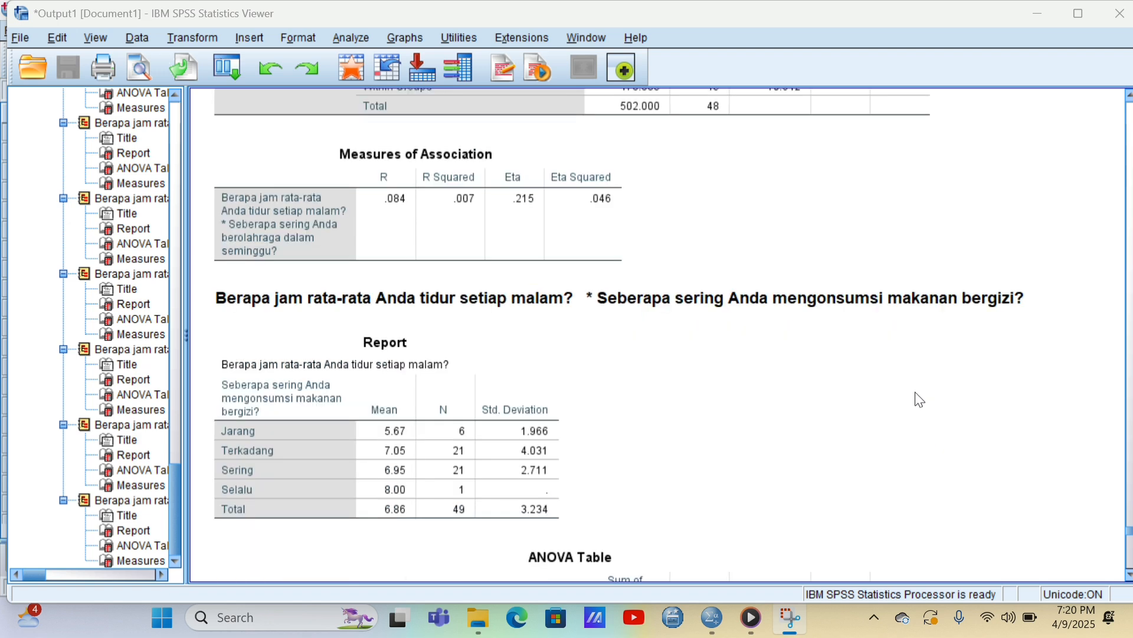
{"action": "scroll", "coordinate": [920, 399], "scroll_direction": "down", "scroll_amount": 9}
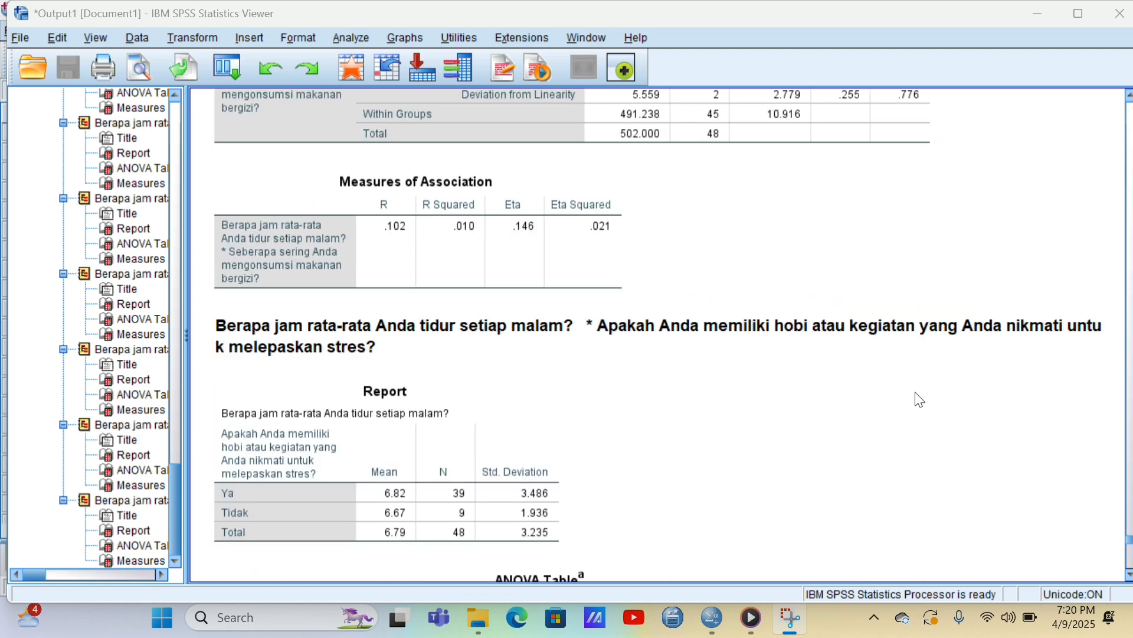
{"action": "scroll", "coordinate": [919, 400], "scroll_direction": "down", "scroll_amount": 1}
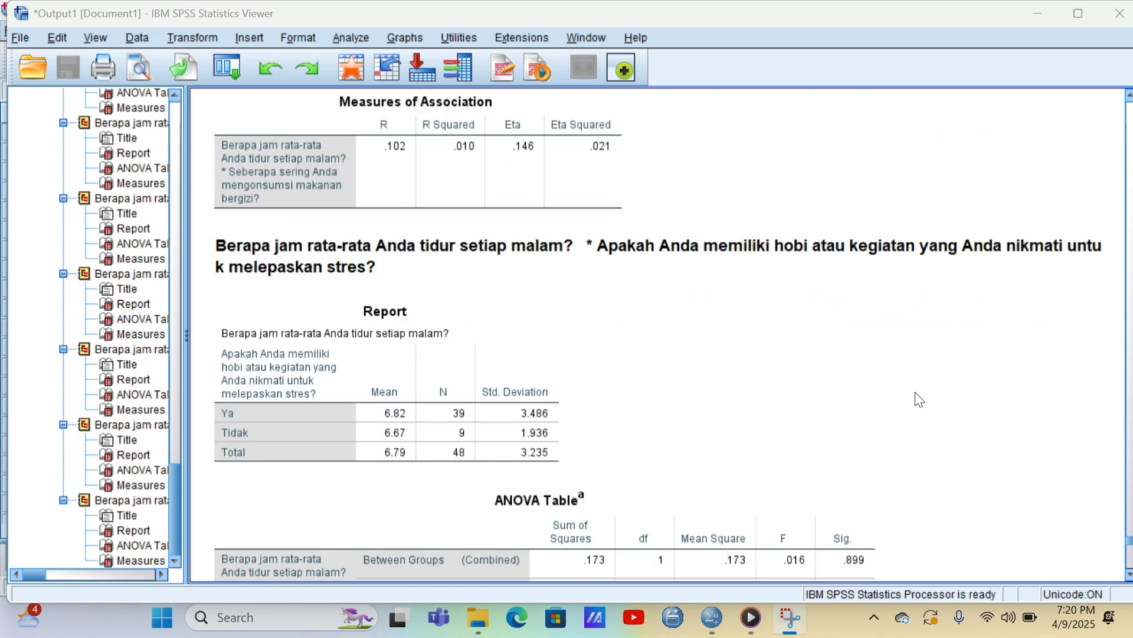
{"action": "scroll", "coordinate": [920, 400], "scroll_direction": "down", "scroll_amount": 4}
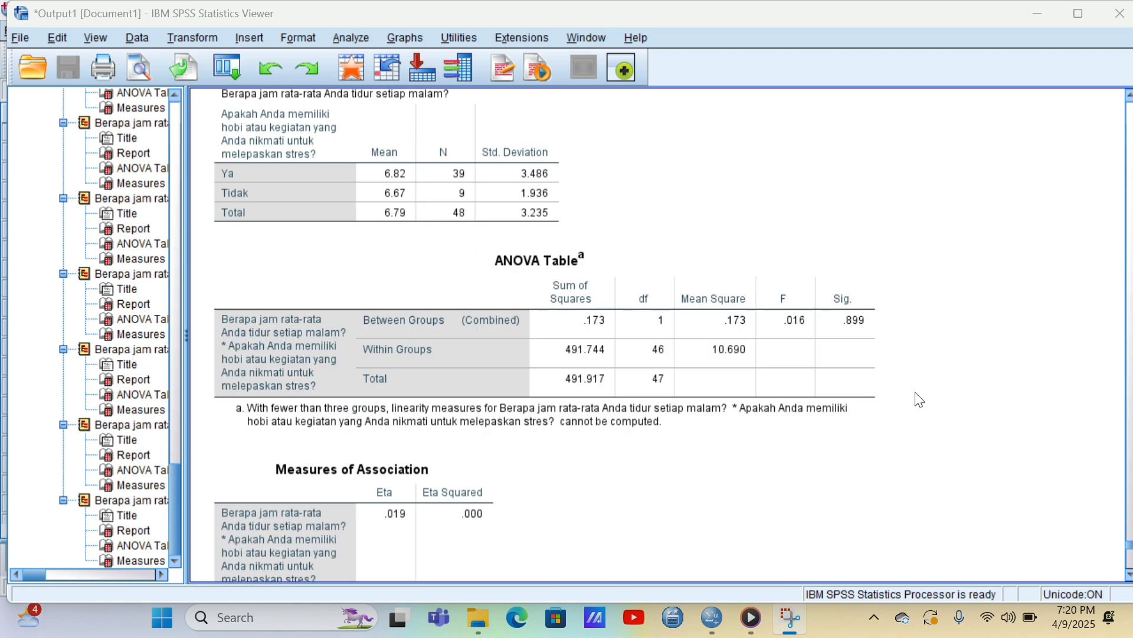
{"action": "scroll", "coordinate": [827, 390], "scroll_direction": "down", "scroll_amount": 20}
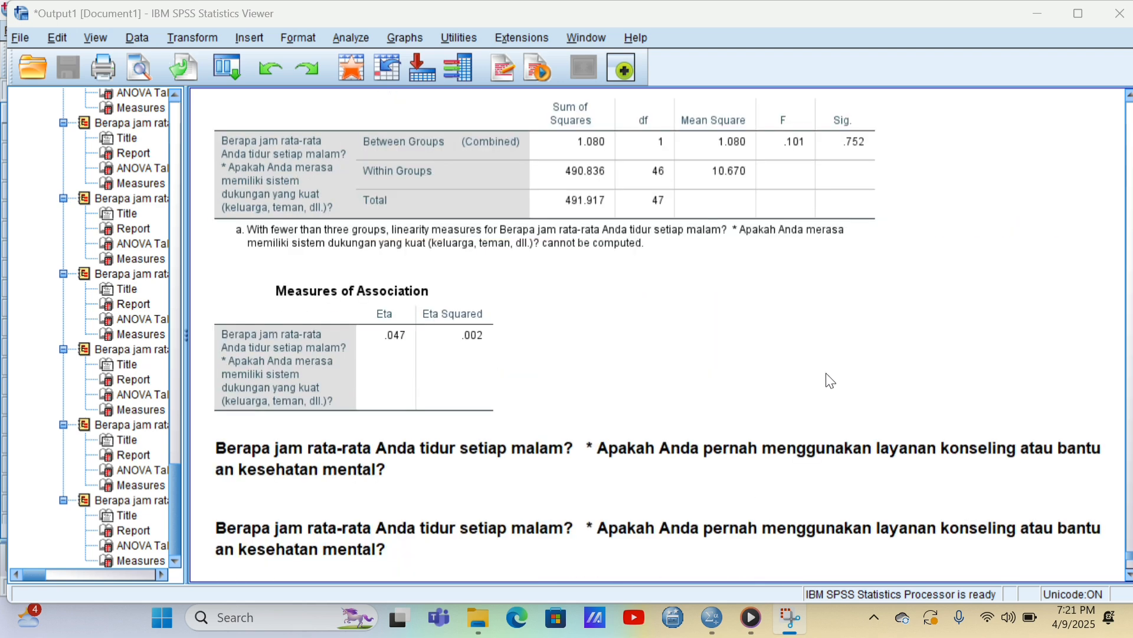
{"action": "scroll", "coordinate": [830, 381], "scroll_direction": "down", "scroll_amount": 1}
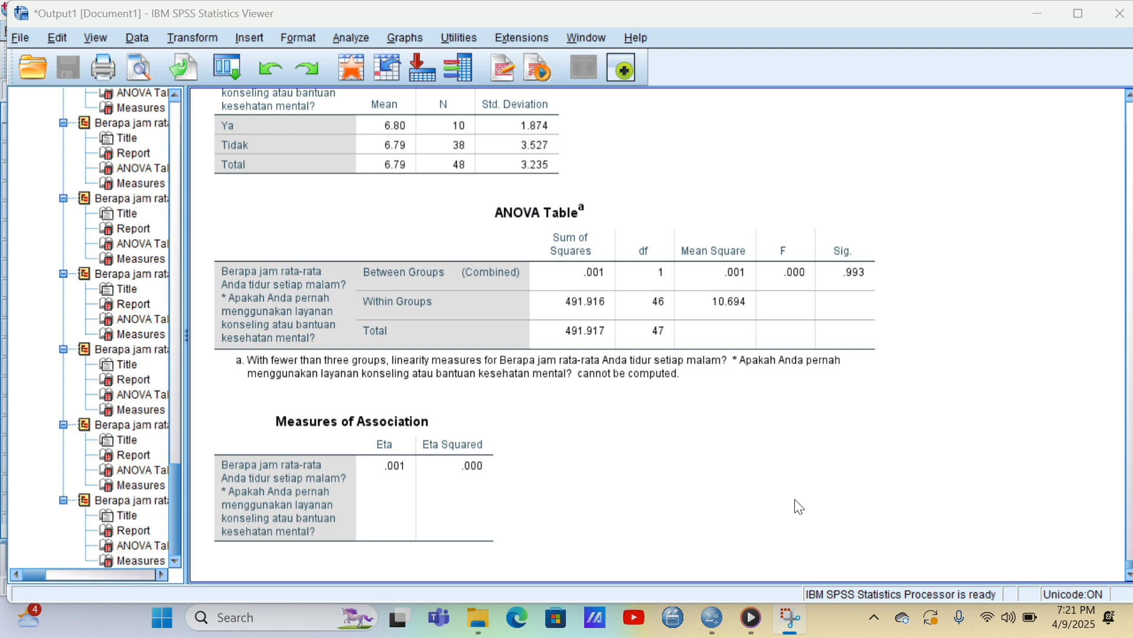
{"action": "right_click", "coordinate": [379, 477]}
{"action": "left_click", "coordinate": [397, 471]}
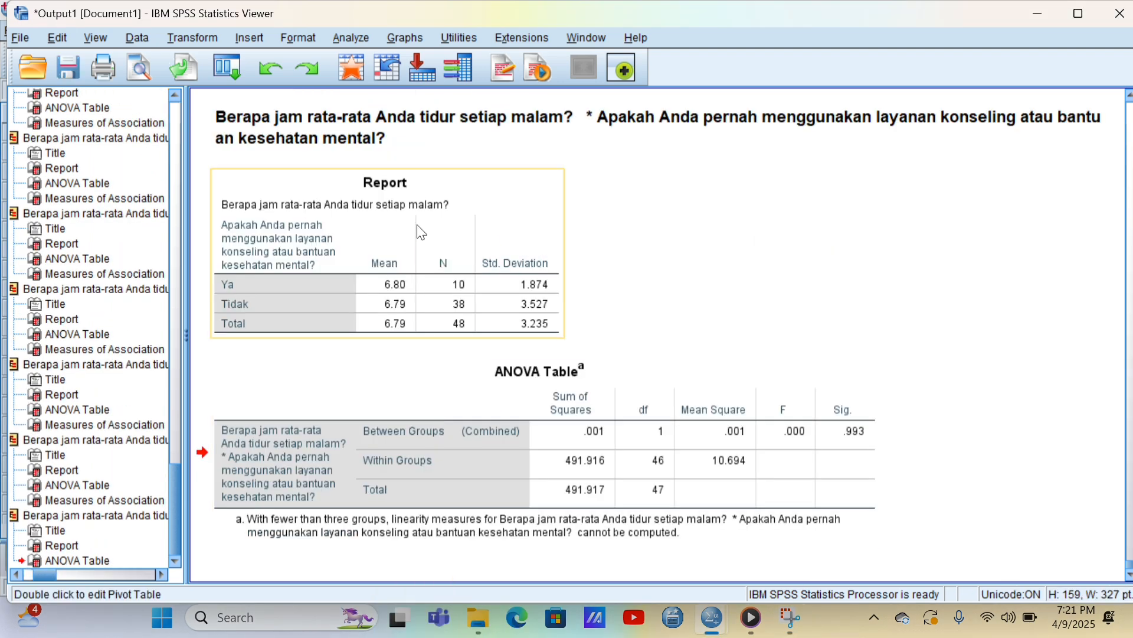
- Go back up through the Means output to the ANOVA table of sleep hours by perceived importance of mental health
{"action": "scroll", "coordinate": [417, 225], "scroll_direction": "up", "scroll_amount": 10}
{"action": "scroll", "coordinate": [416, 225], "scroll_direction": "up", "scroll_amount": 15}
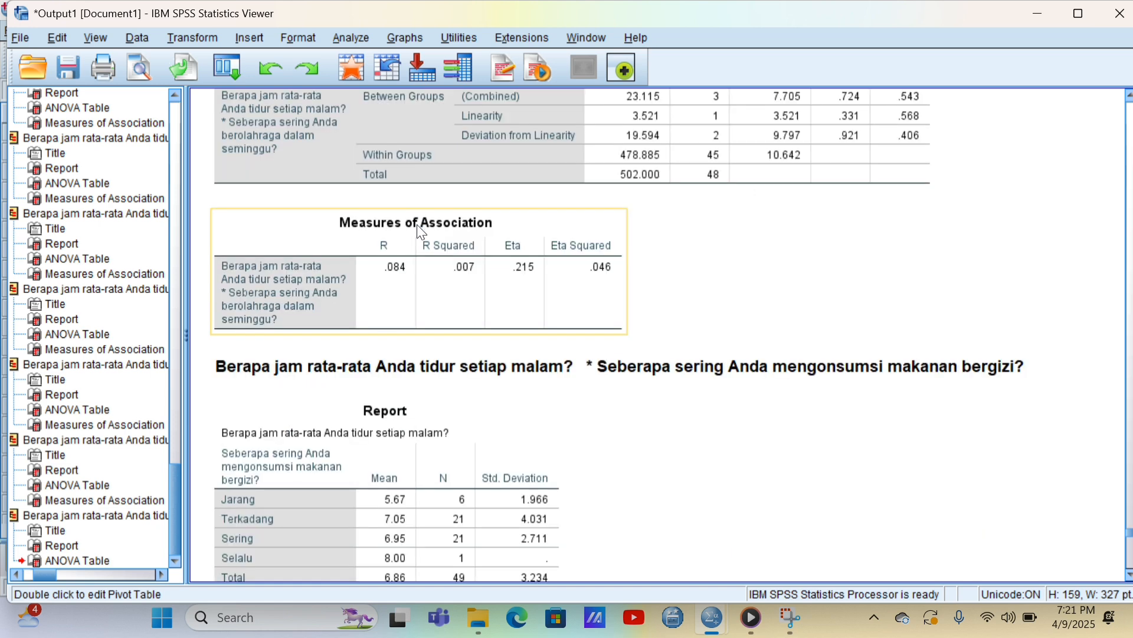
{"action": "scroll", "coordinate": [418, 230], "scroll_direction": "up", "scroll_amount": 10}
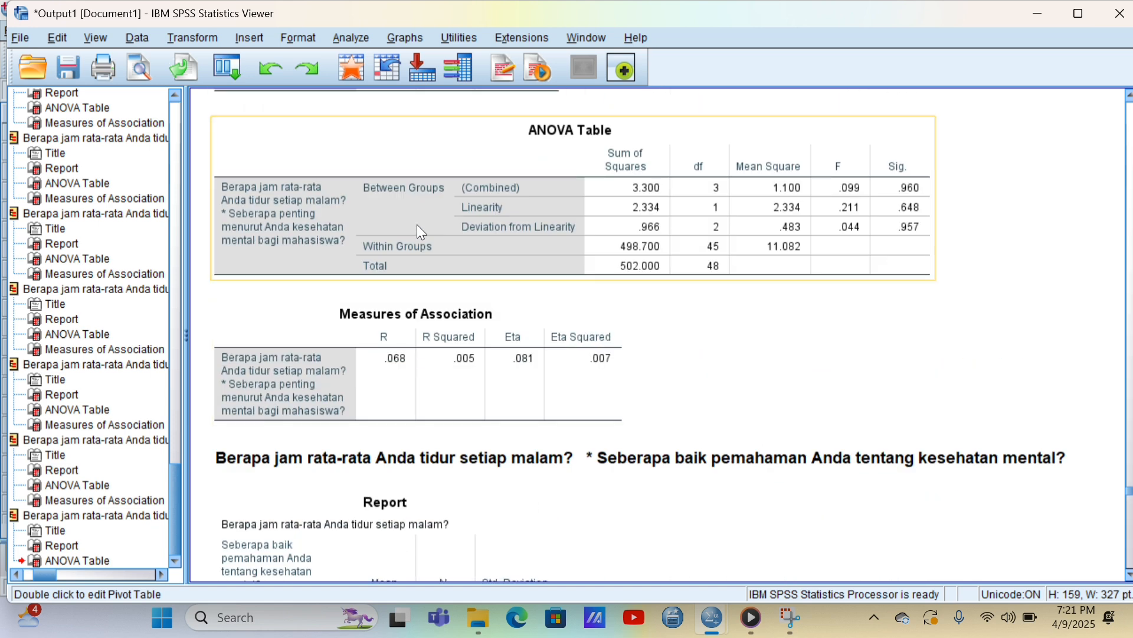
- Review the sleep hours tables by self-harm thoughts, lack of control over life, and constant fatigue
{"action": "scroll", "coordinate": [419, 232], "scroll_direction": "up", "scroll_amount": 12}
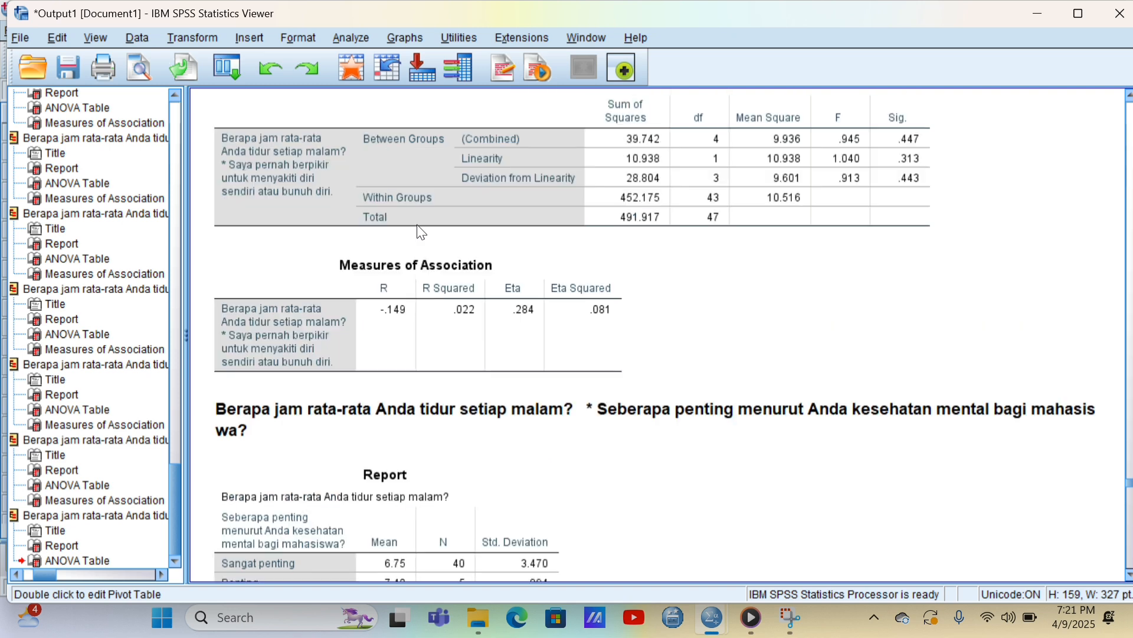
{"action": "scroll", "coordinate": [421, 232], "scroll_direction": "up", "scroll_amount": 5}
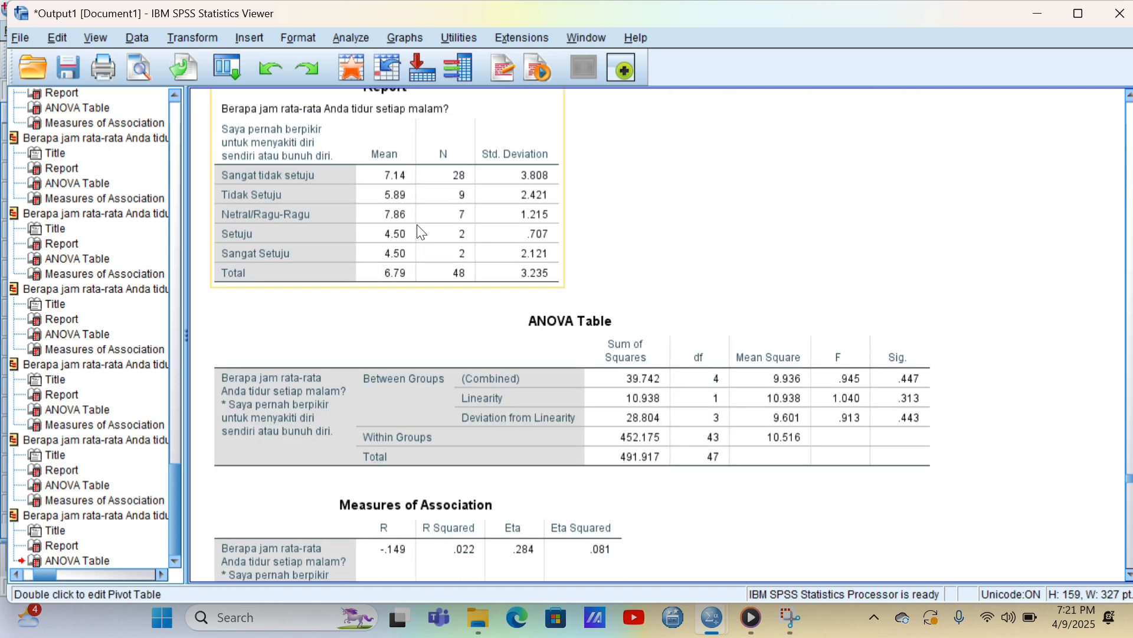
{"action": "scroll", "coordinate": [421, 232], "scroll_direction": "up", "scroll_amount": 8}
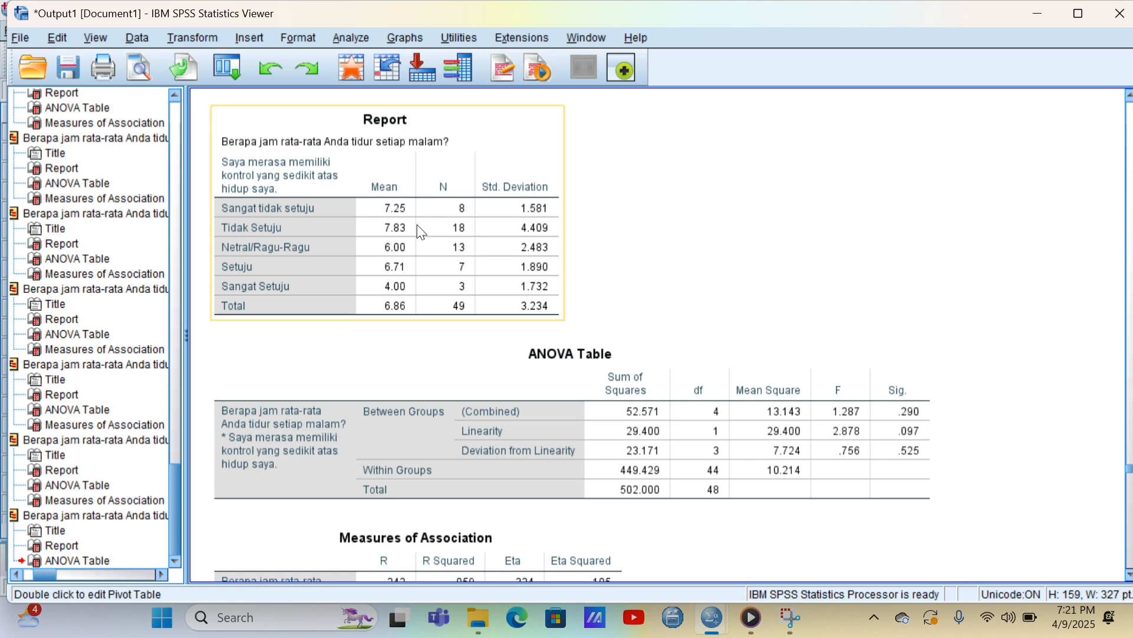
{"action": "scroll", "coordinate": [421, 232], "scroll_direction": "up", "scroll_amount": 10}
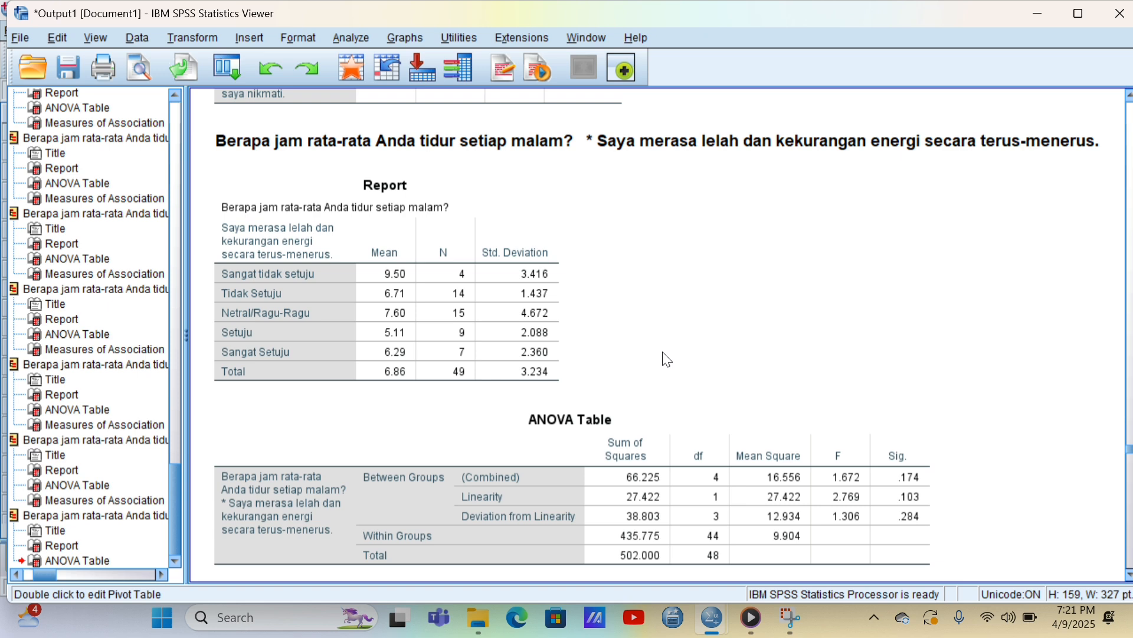
- Set up a Bivariate Correlations analysis that includes all variables, from JENIS KELAMIN onward
{"action": "left_click", "coordinate": [351, 38]}
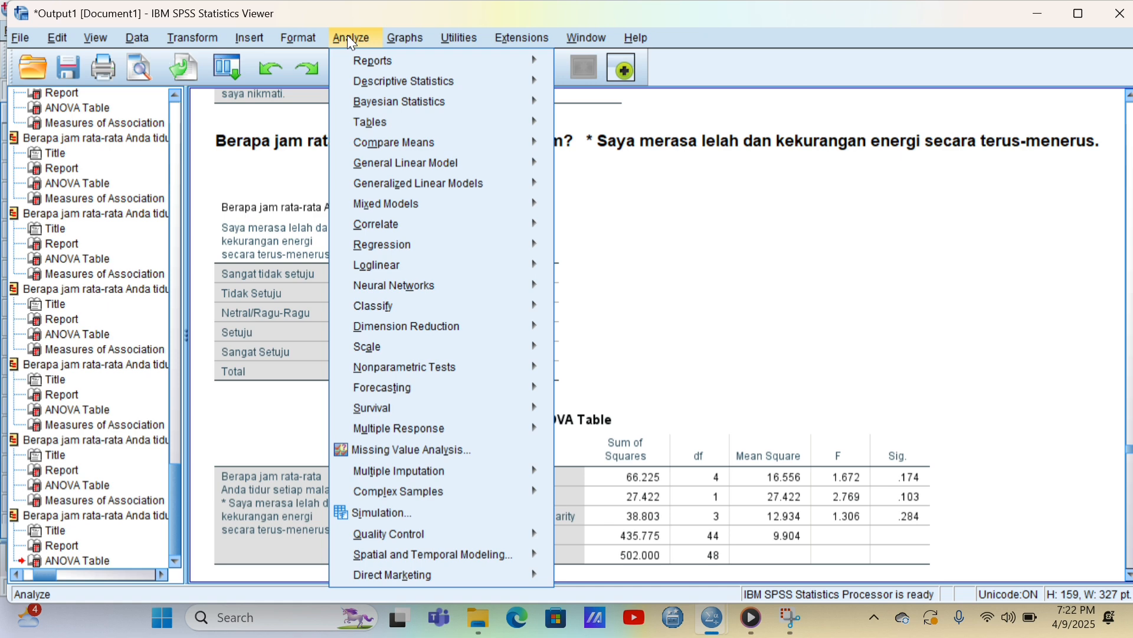
{"action": "mouse_move", "coordinate": [473, 226]}
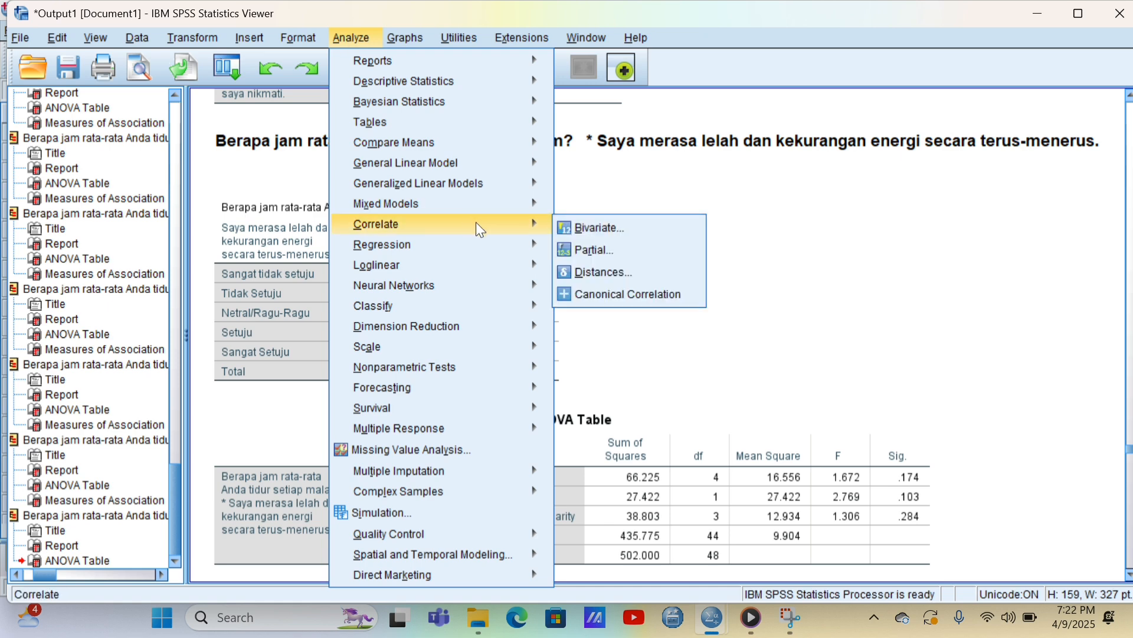
{"action": "left_click", "coordinate": [578, 227]}
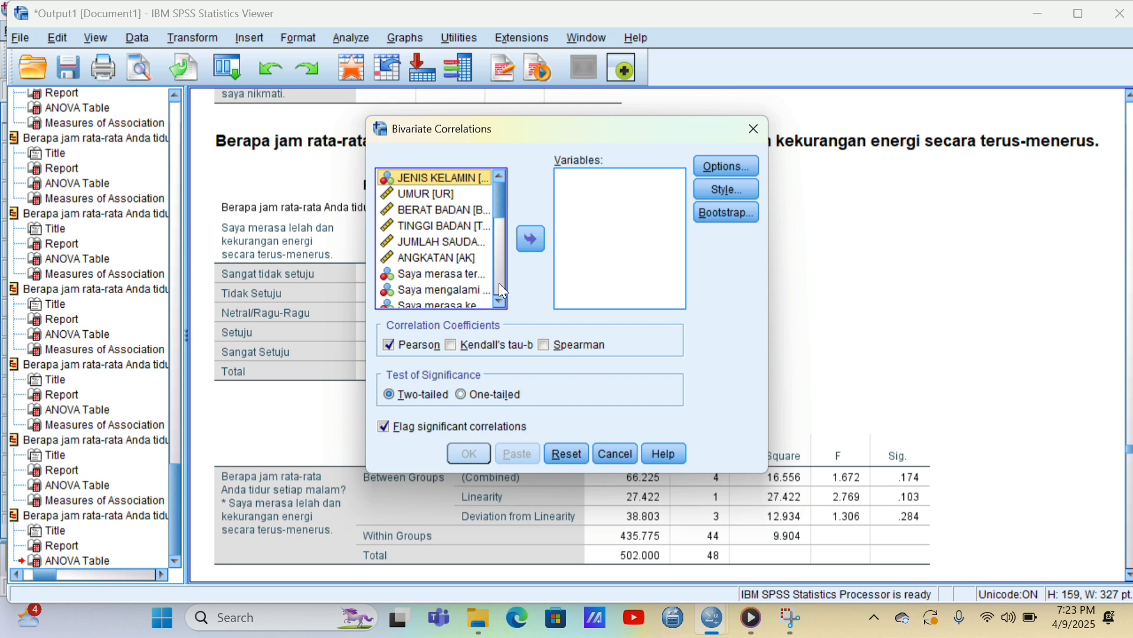
{"action": "left_click", "coordinate": [473, 31]}
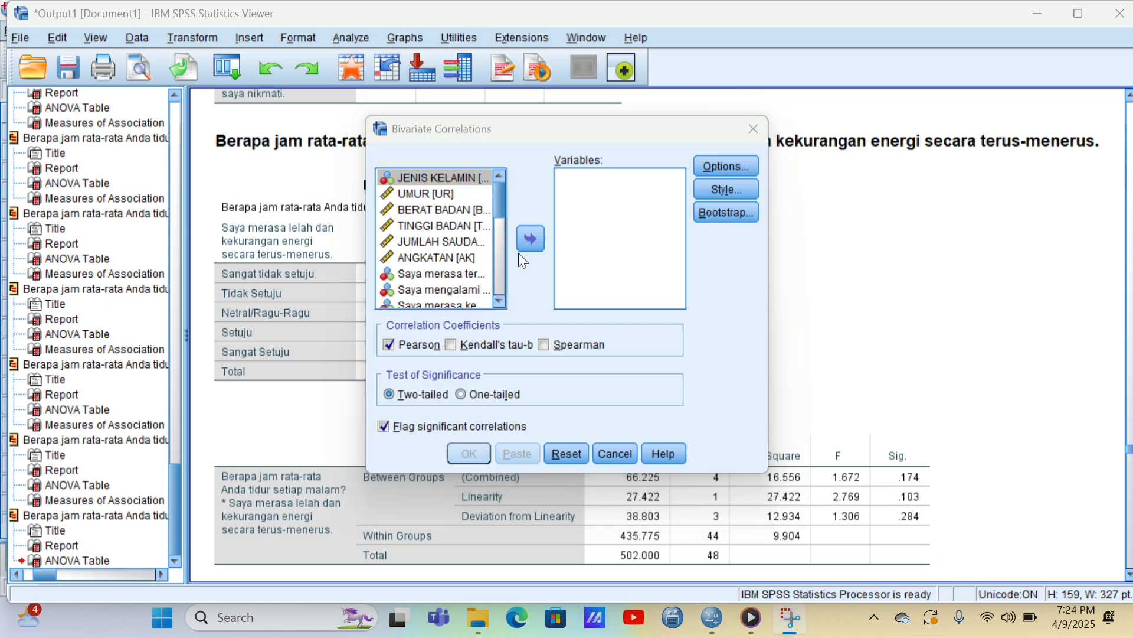
{"action": "left_click", "coordinate": [437, 263]}
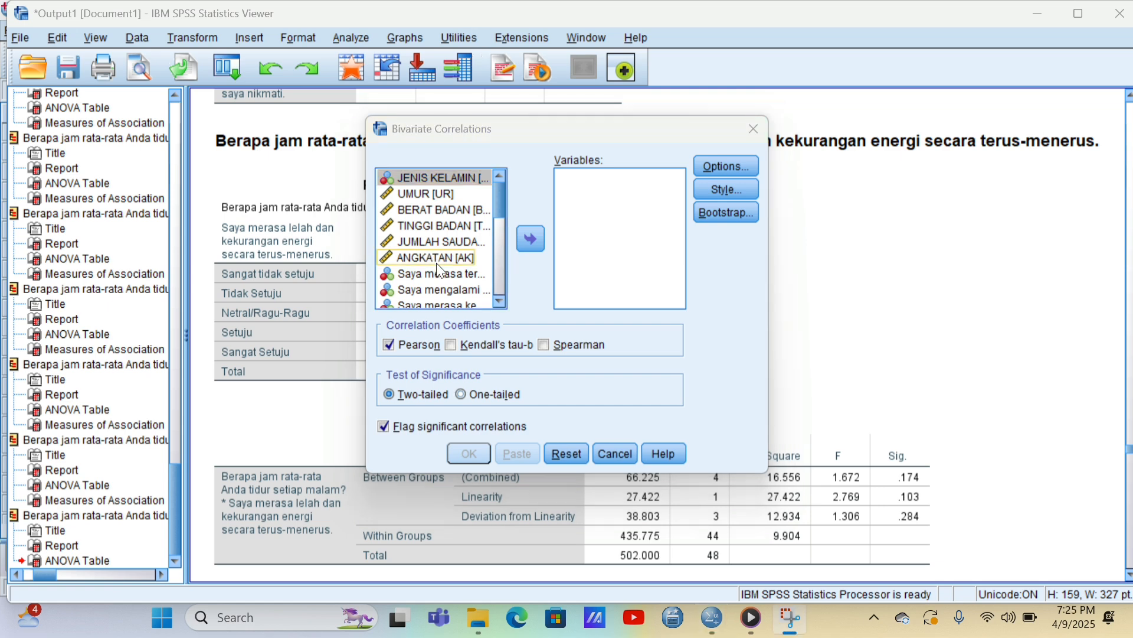
{"action": "left_click", "coordinate": [437, 264]}
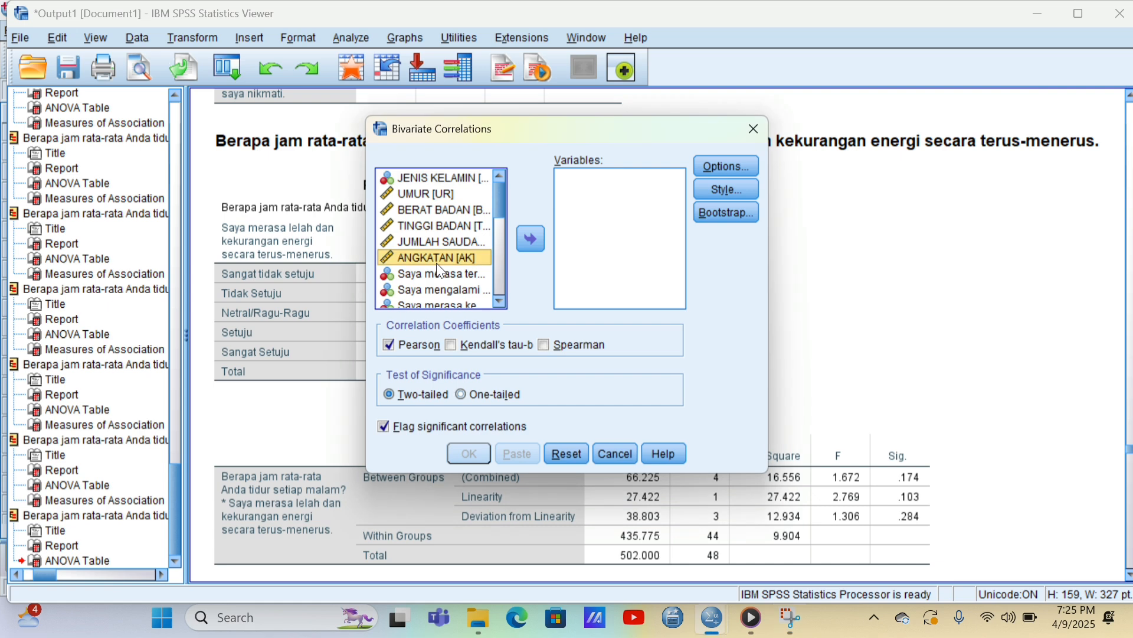
{"action": "key", "text": "ctrl+a"}
{"action": "left_click", "coordinate": [530, 239]}
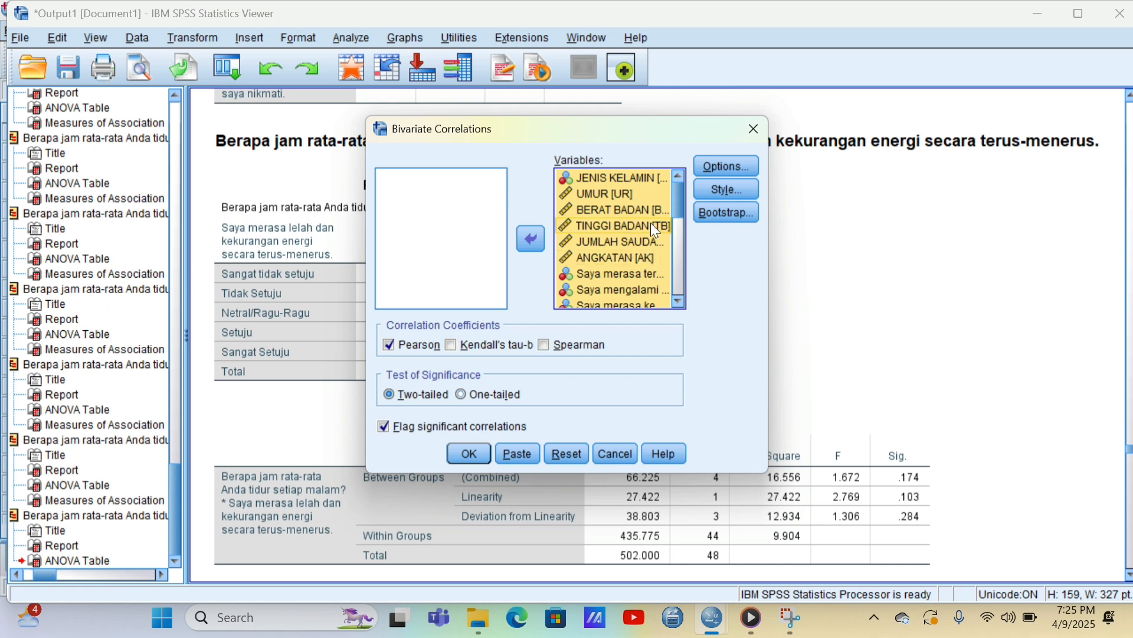
- Run the two-tailed correlations with Spearman instead of Pearson, after checking the missing-value options and leaving them as they are
{"action": "left_click", "coordinate": [543, 345]}
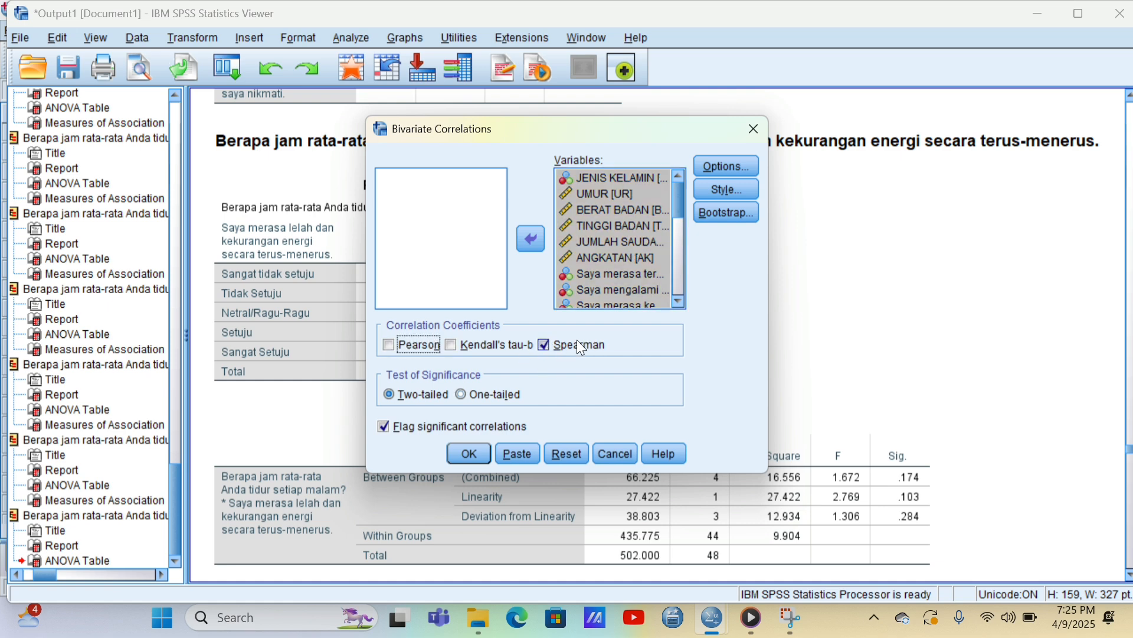
{"action": "left_click", "coordinate": [727, 188]}
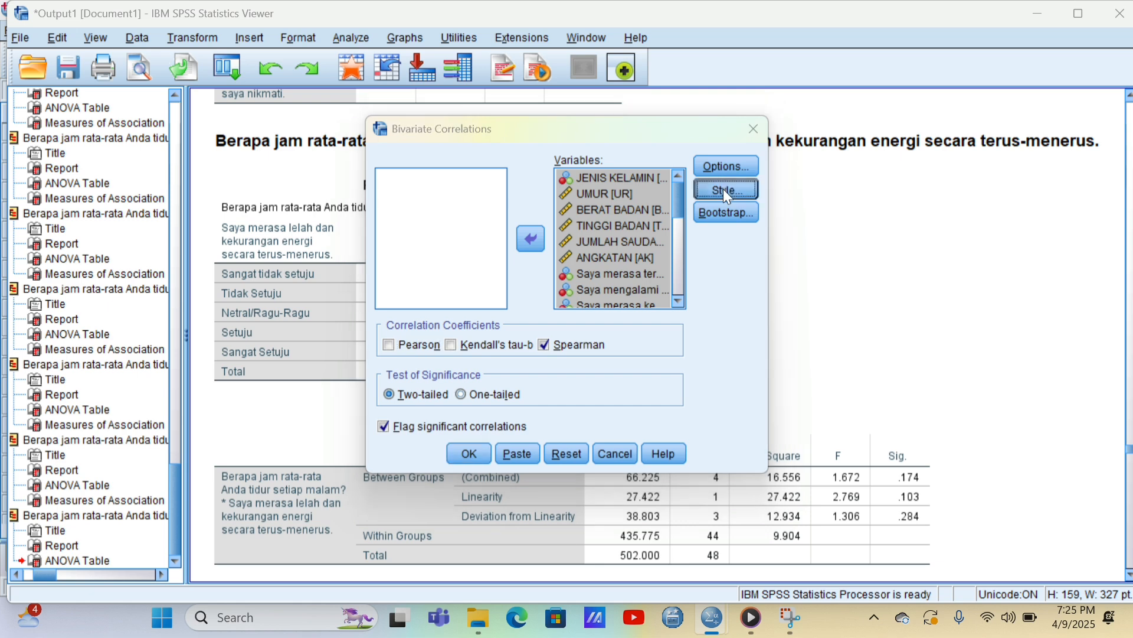
{"action": "left_click", "coordinate": [967, 124]}
{"action": "left_click", "coordinate": [748, 165]}
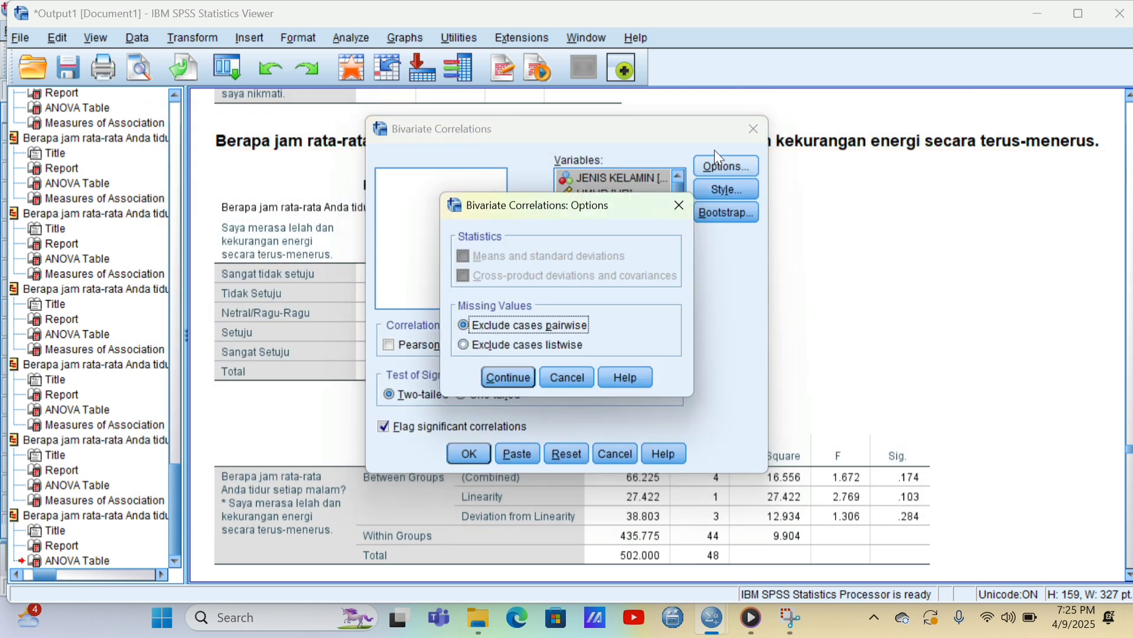
{"action": "left_click", "coordinate": [481, 39]}
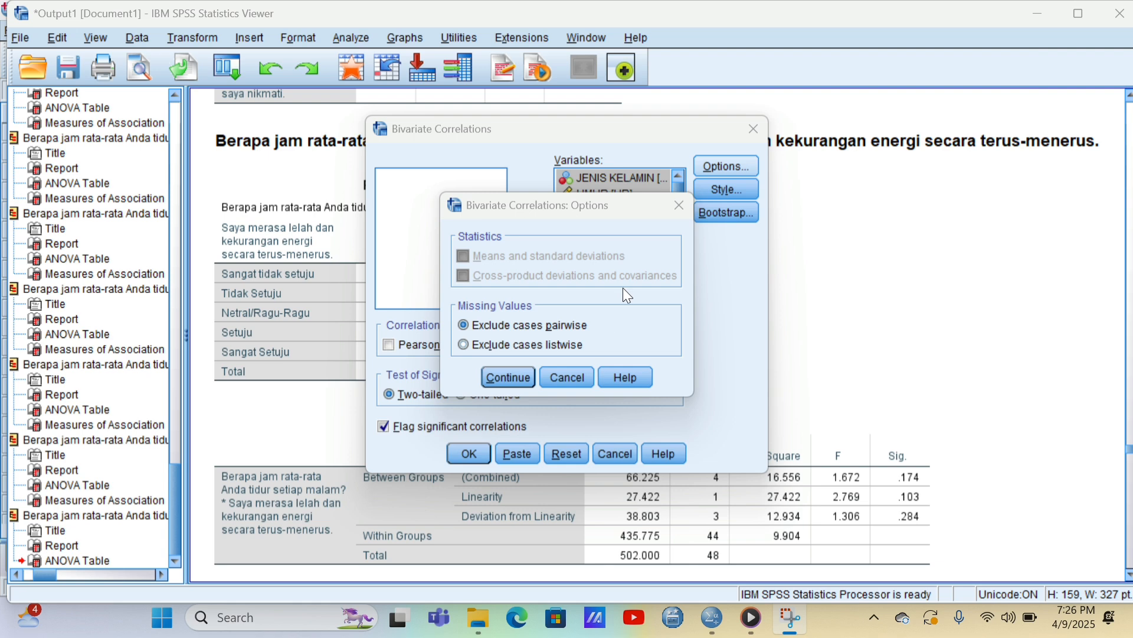
{"action": "left_click", "coordinate": [680, 204]}
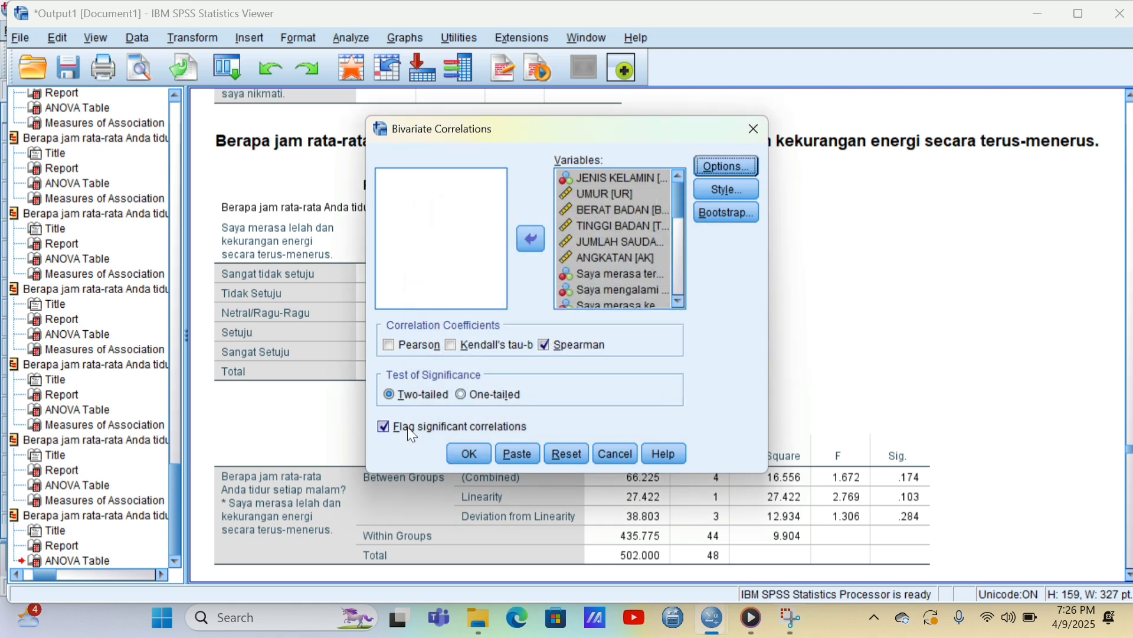
{"action": "left_click", "coordinate": [473, 452]}
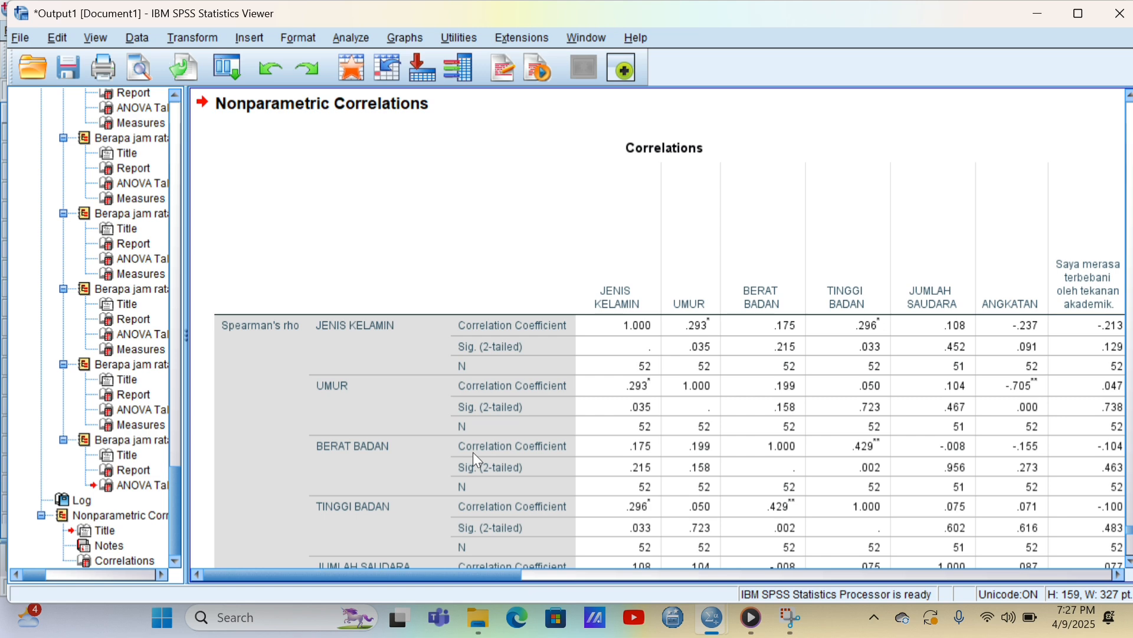
- Skim the Spearman correlation matrix from the demographic rows to the exercise, sleep and hobby rows and back
{"action": "scroll", "coordinate": [475, 457], "scroll_direction": "down", "scroll_amount": 3}
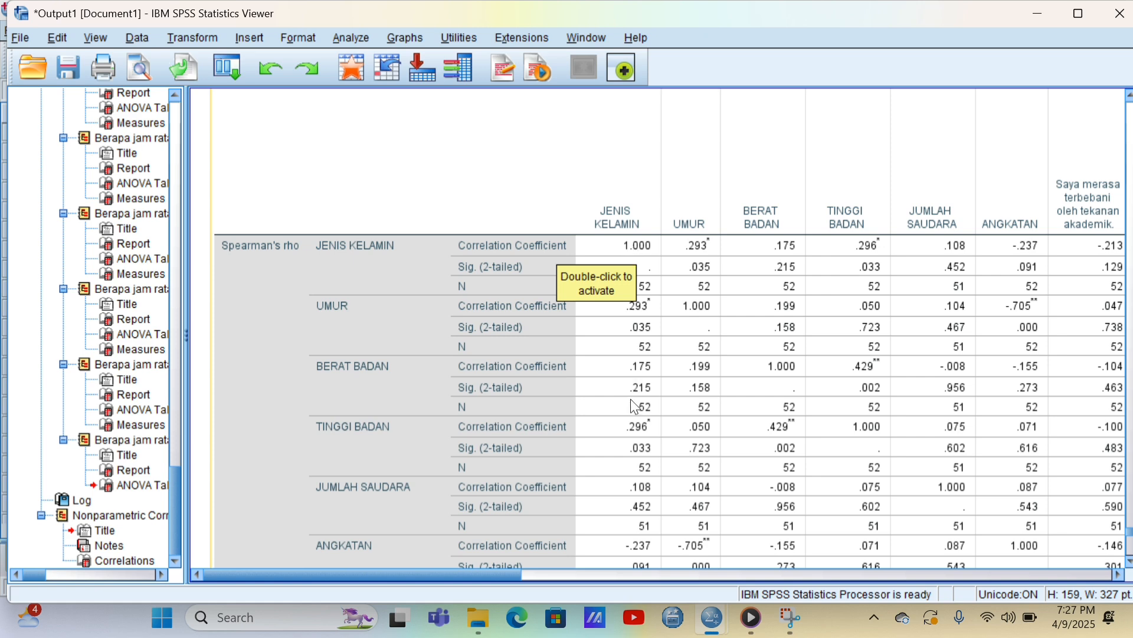
{"action": "scroll", "coordinate": [655, 366], "scroll_direction": "down", "scroll_amount": 3}
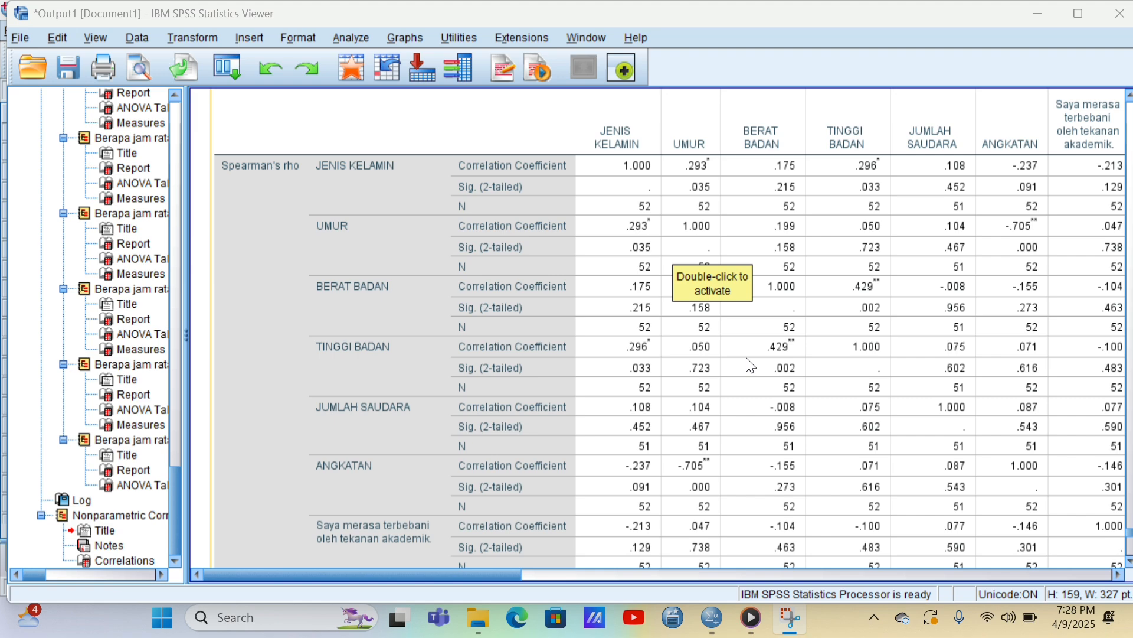
{"action": "scroll", "coordinate": [751, 364], "scroll_direction": "down", "scroll_amount": 15}
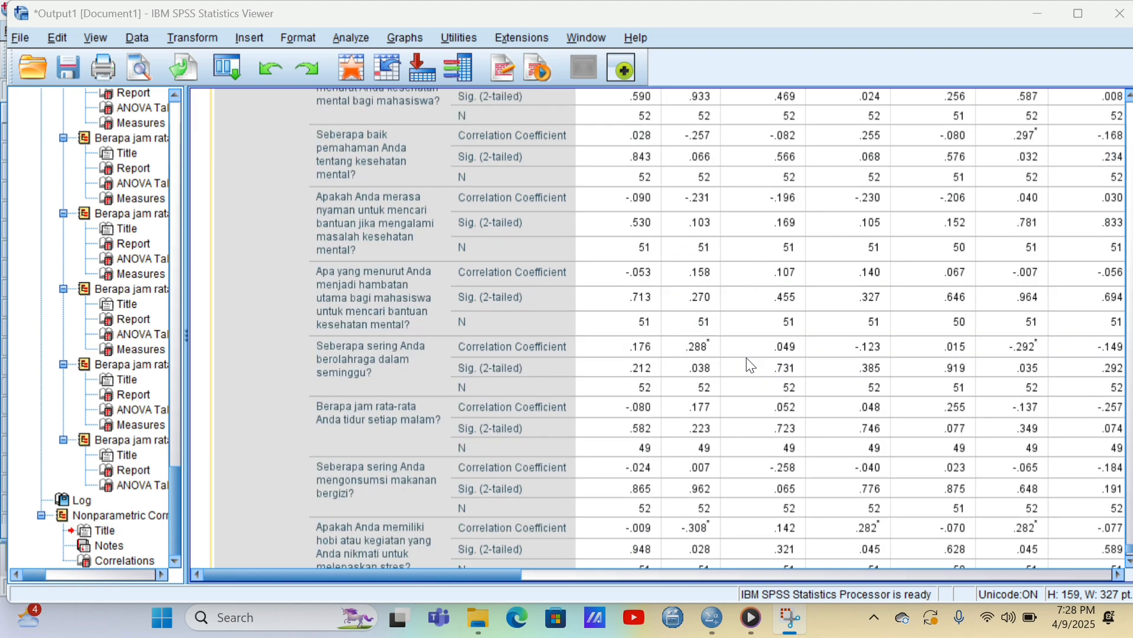
{"action": "scroll", "coordinate": [751, 365], "scroll_direction": "up", "scroll_amount": 20}
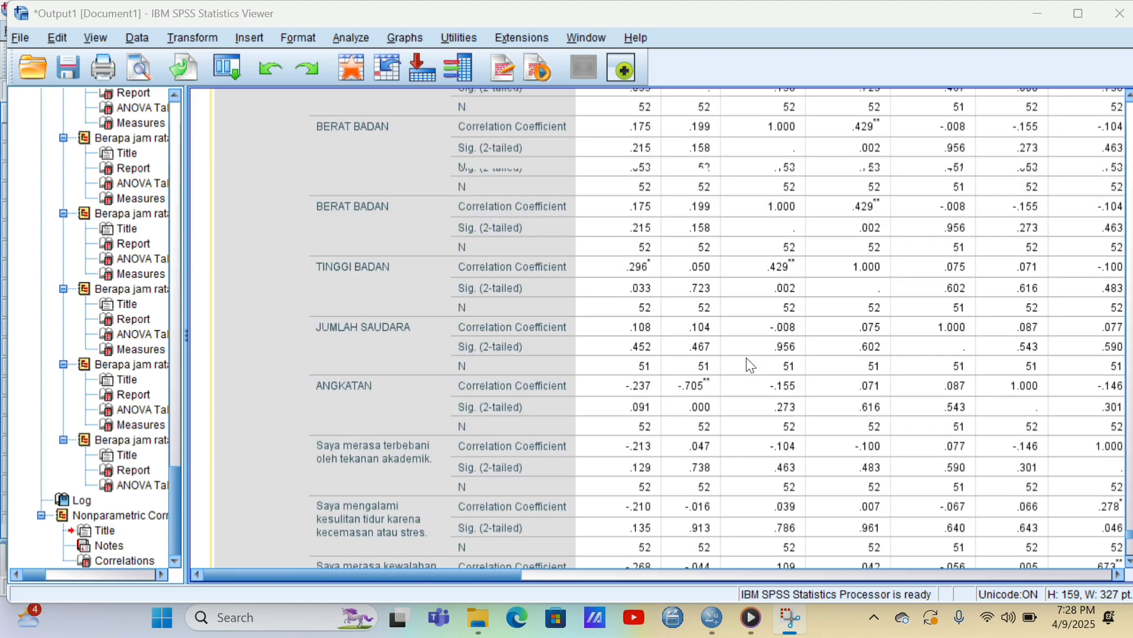
{"action": "scroll", "coordinate": [751, 365], "scroll_direction": "down", "scroll_amount": 5}
{"action": "scroll", "coordinate": [746, 356], "scroll_direction": "down", "scroll_amount": 3}
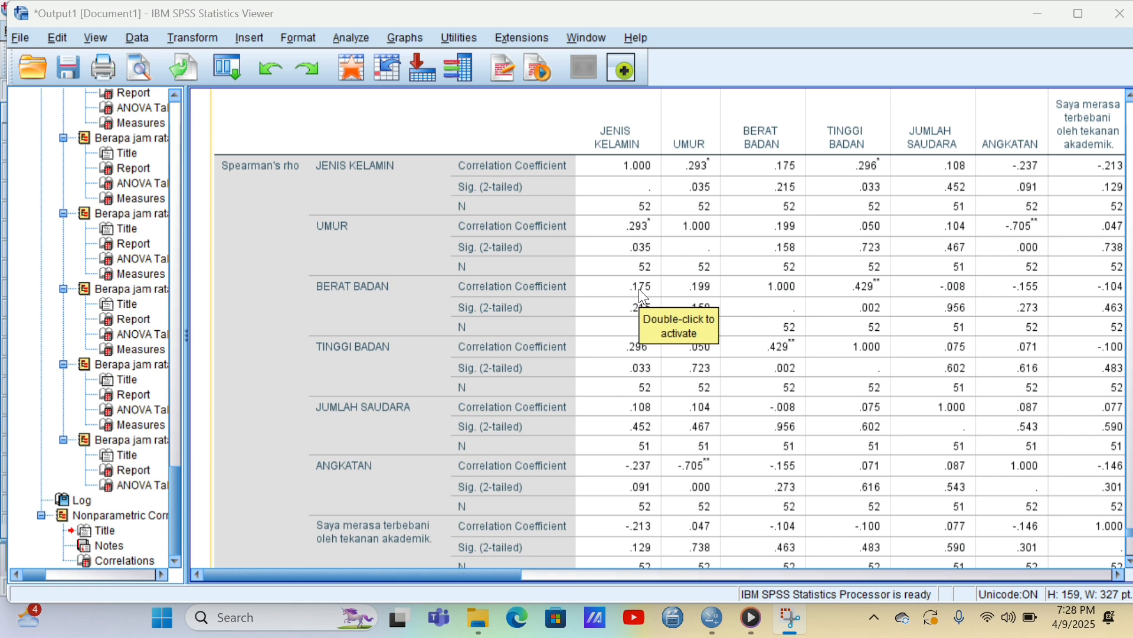
- Read the Spearman coefficients and significance values for each survey item down to the counselling row, and return to the first rows
{"action": "scroll", "coordinate": [642, 296], "scroll_direction": "down", "scroll_amount": 3}
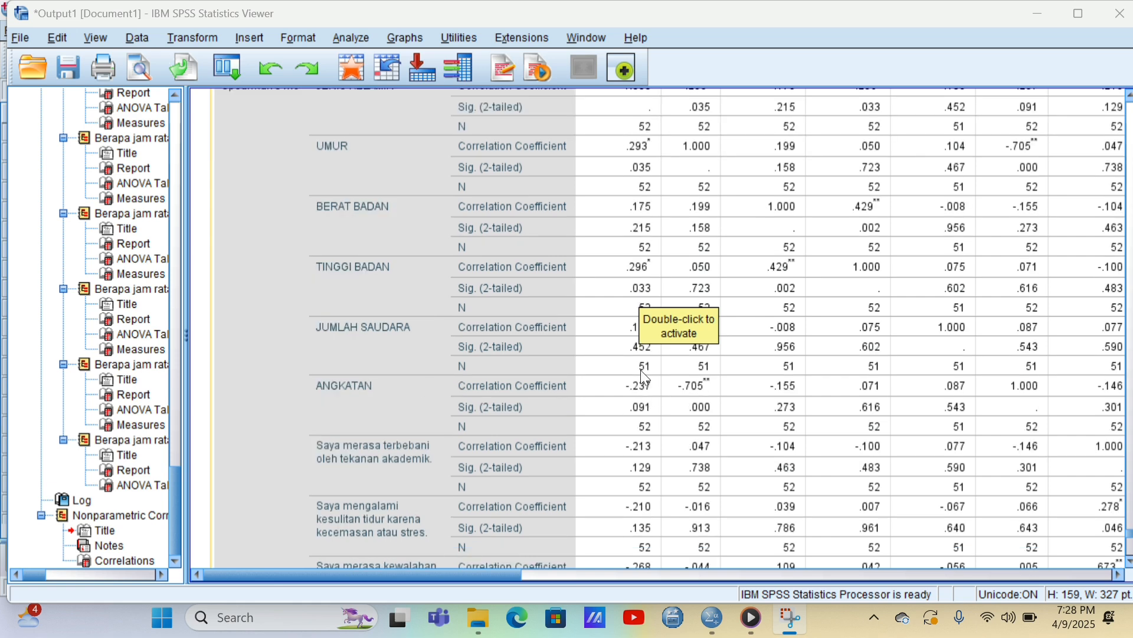
{"action": "scroll", "coordinate": [633, 304], "scroll_direction": "down", "scroll_amount": 3}
{"action": "scroll", "coordinate": [634, 305], "scroll_direction": "down", "scroll_amount": 3}
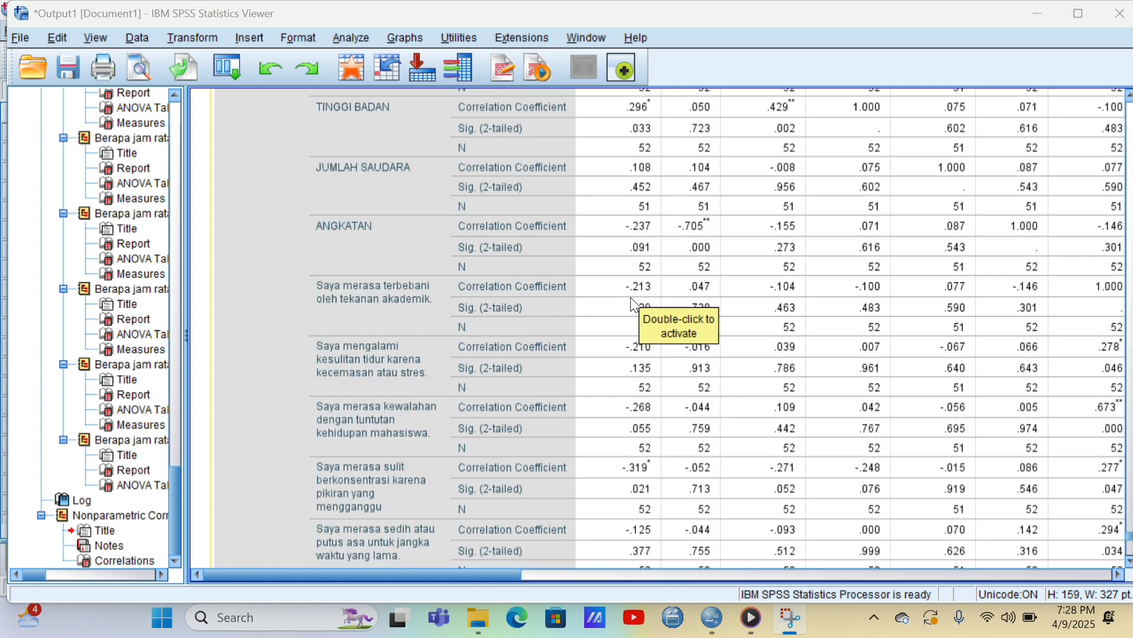
{"action": "scroll", "coordinate": [637, 354], "scroll_direction": "down", "scroll_amount": 9}
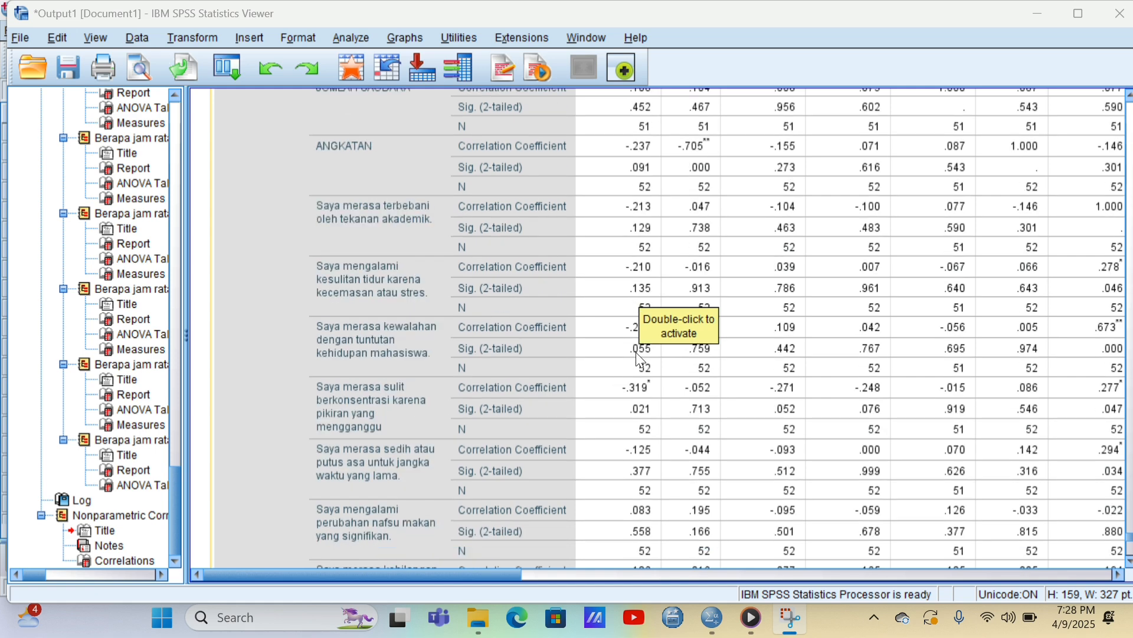
{"action": "scroll", "coordinate": [644, 325], "scroll_direction": "down", "scroll_amount": 10}
{"action": "scroll", "coordinate": [650, 332], "scroll_direction": "down", "scroll_amount": 10}
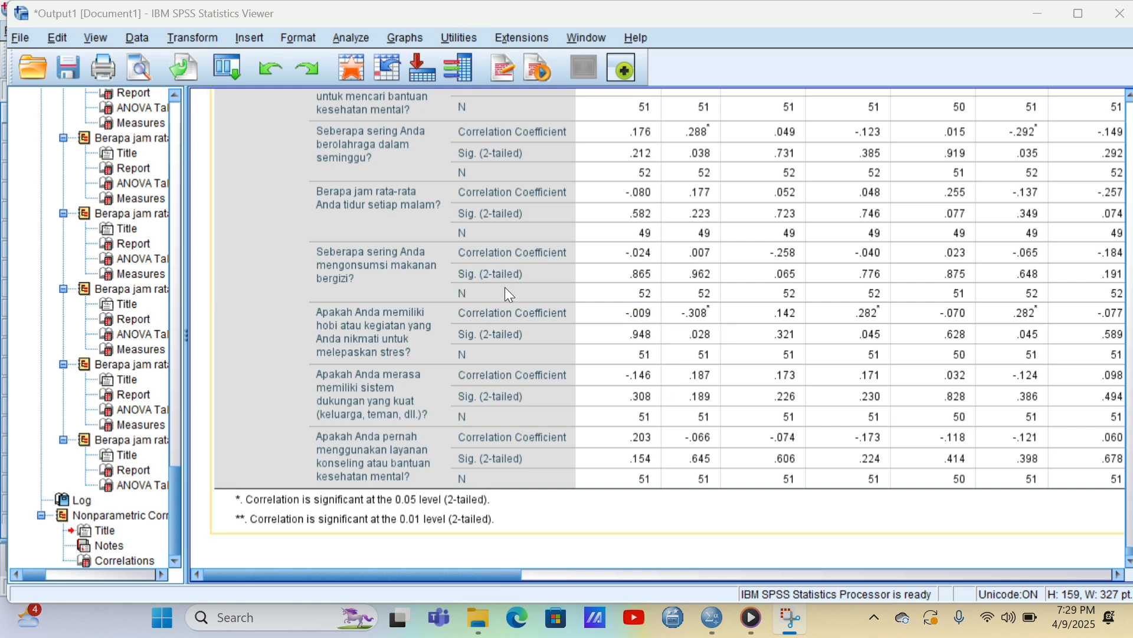
{"action": "scroll", "coordinate": [509, 293], "scroll_direction": "up", "scroll_amount": 10}
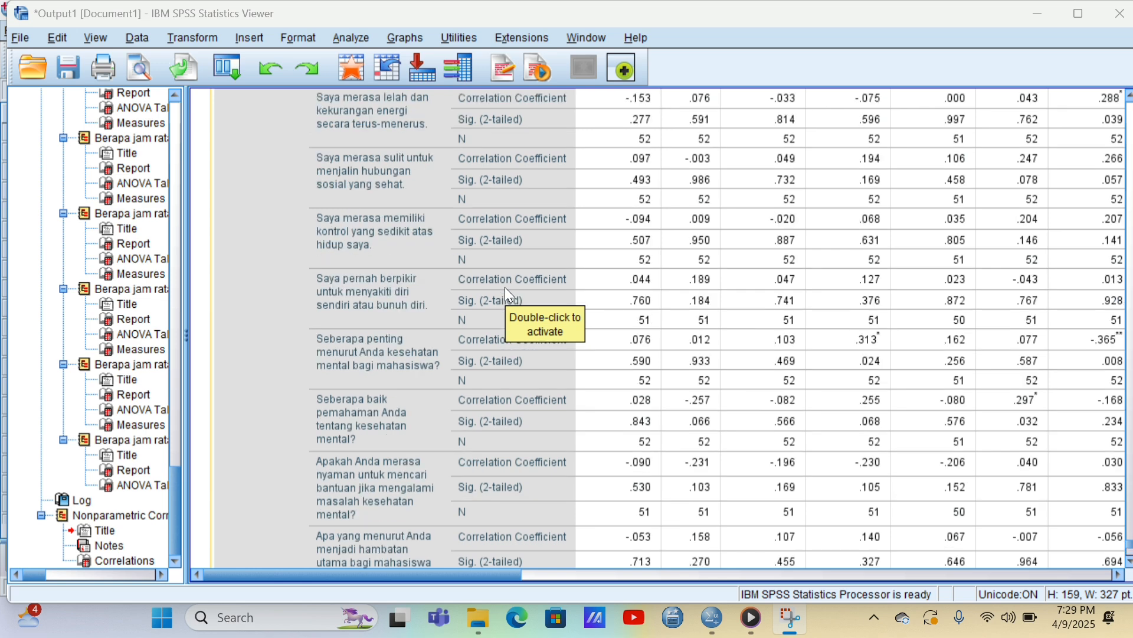
{"action": "scroll", "coordinate": [510, 294], "scroll_direction": "up", "scroll_amount": 4}
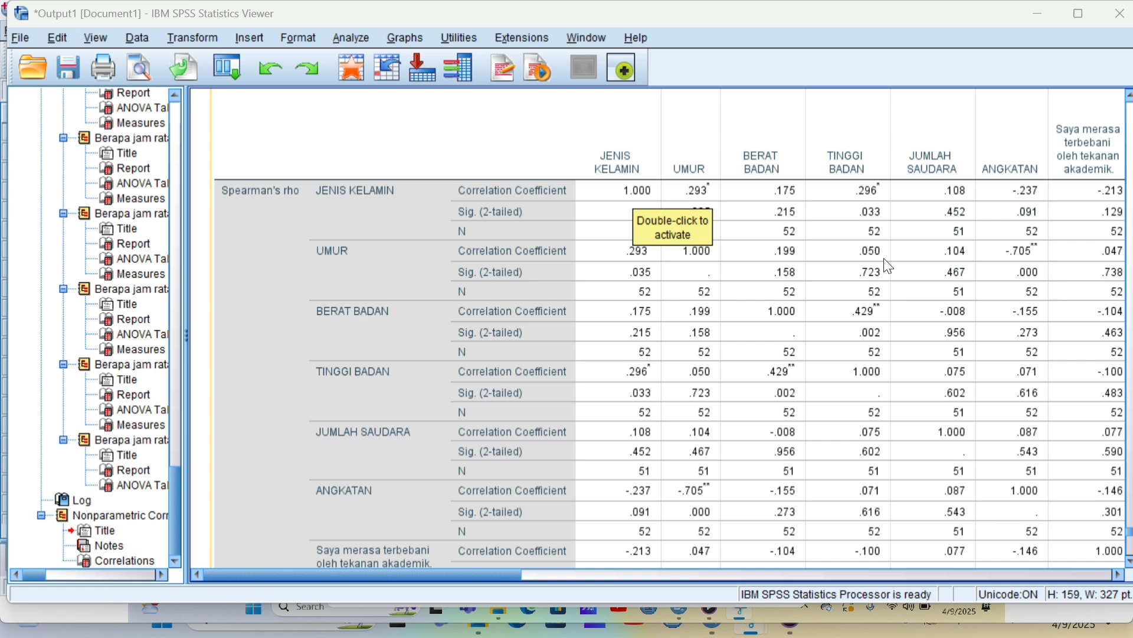
- Examine the correlation columns across the matrix from academic pressure to counselling use, and return to the demographic columns
{"action": "left_click", "coordinate": [1023, 575]}
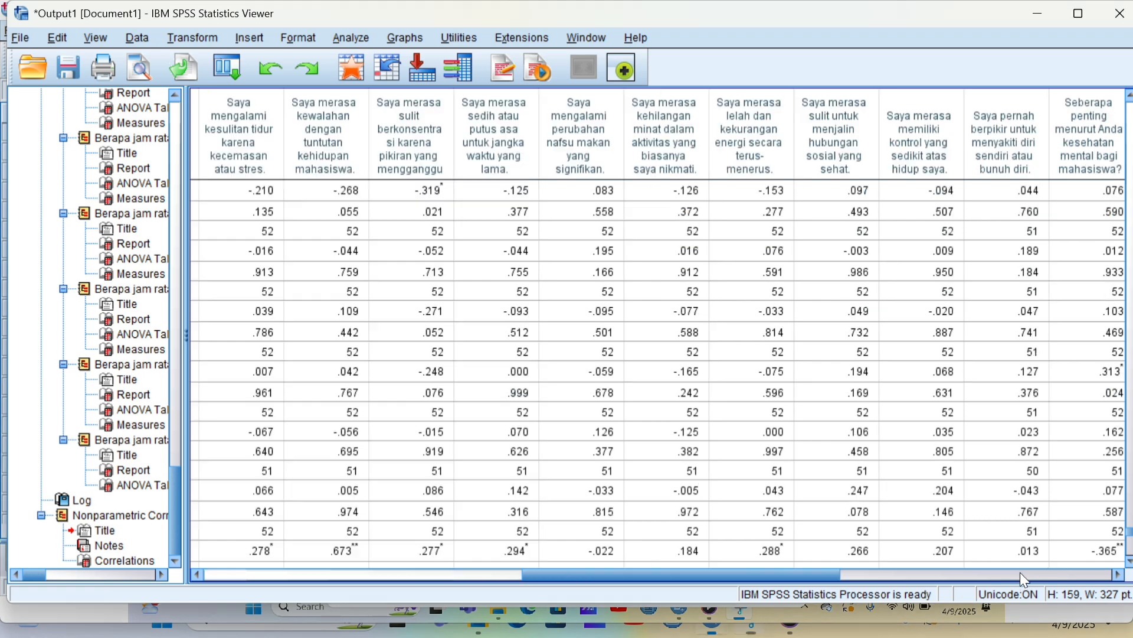
{"action": "left_click", "coordinate": [1096, 573]}
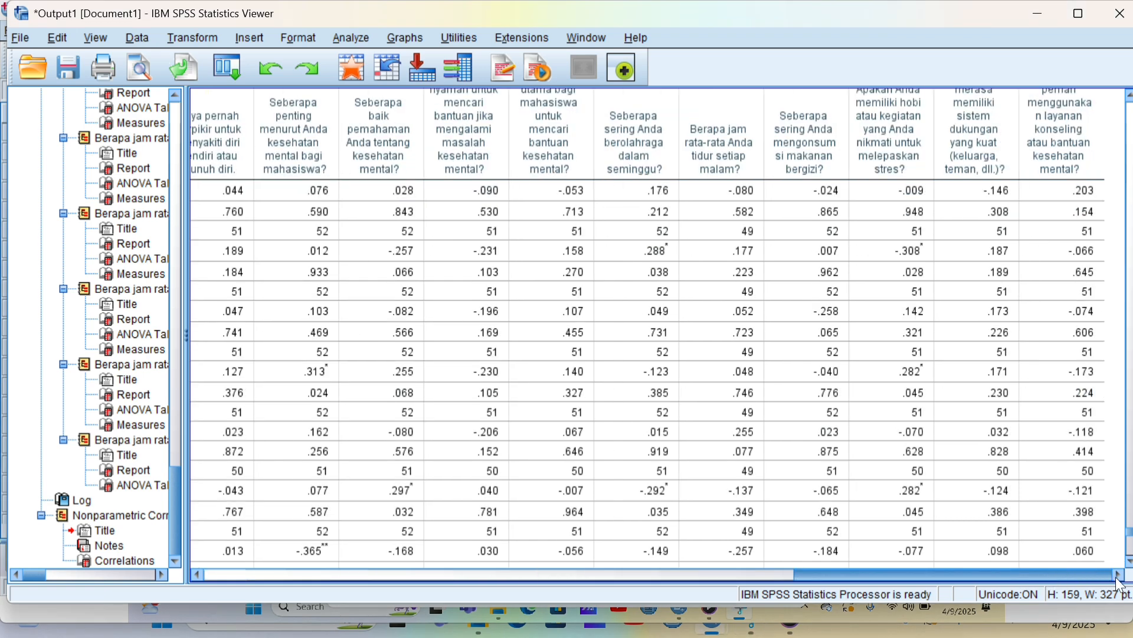
{"action": "scroll", "coordinate": [945, 455], "scroll_direction": "up", "scroll_amount": 2}
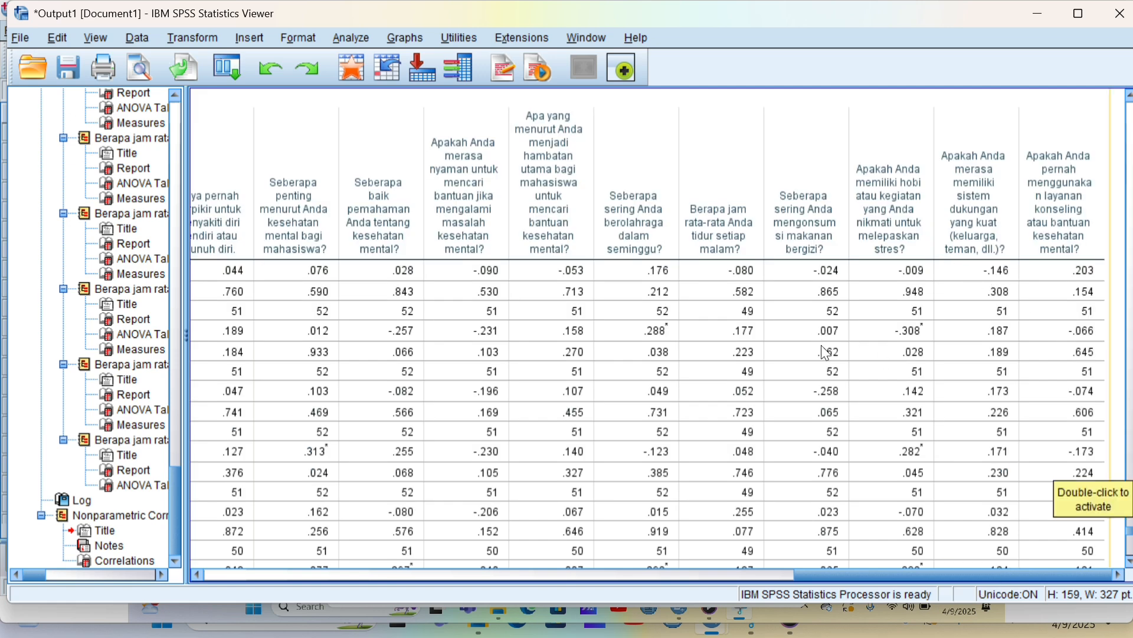
{"action": "left_click_drag", "start_coordinate": [821, 574], "coordinate": [660, 572]}
{"action": "left_click_drag", "start_coordinate": [611, 534], "coordinate": [268, 533]}
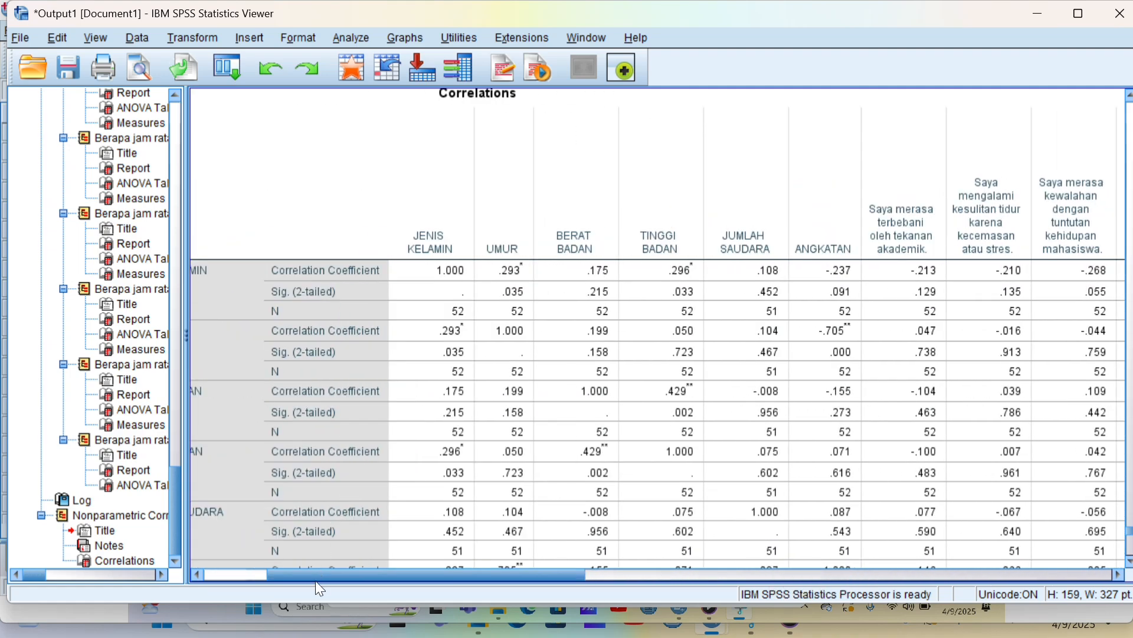
{"action": "left_click_drag", "start_coordinate": [315, 576], "coordinate": [271, 558]}
- Check the 0.05 and 0.01 significance notes below the correlation matrix and return to the JENIS KELAMIN rows
{"action": "scroll", "coordinate": [397, 481], "scroll_direction": "down", "scroll_amount": 10}
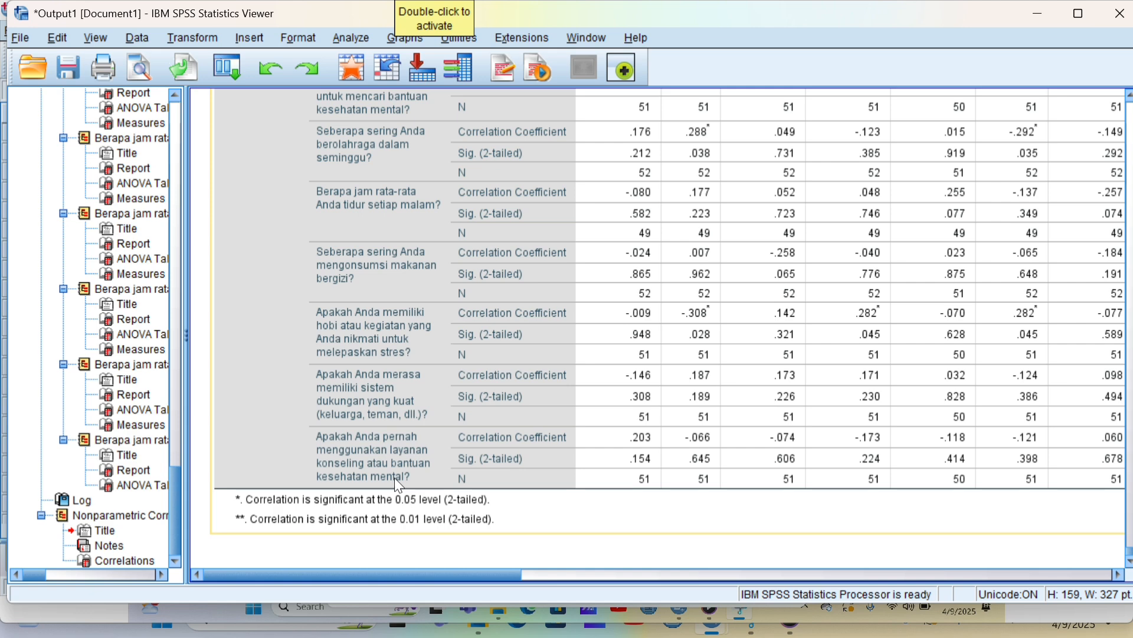
{"action": "left_click", "coordinate": [602, 556]}
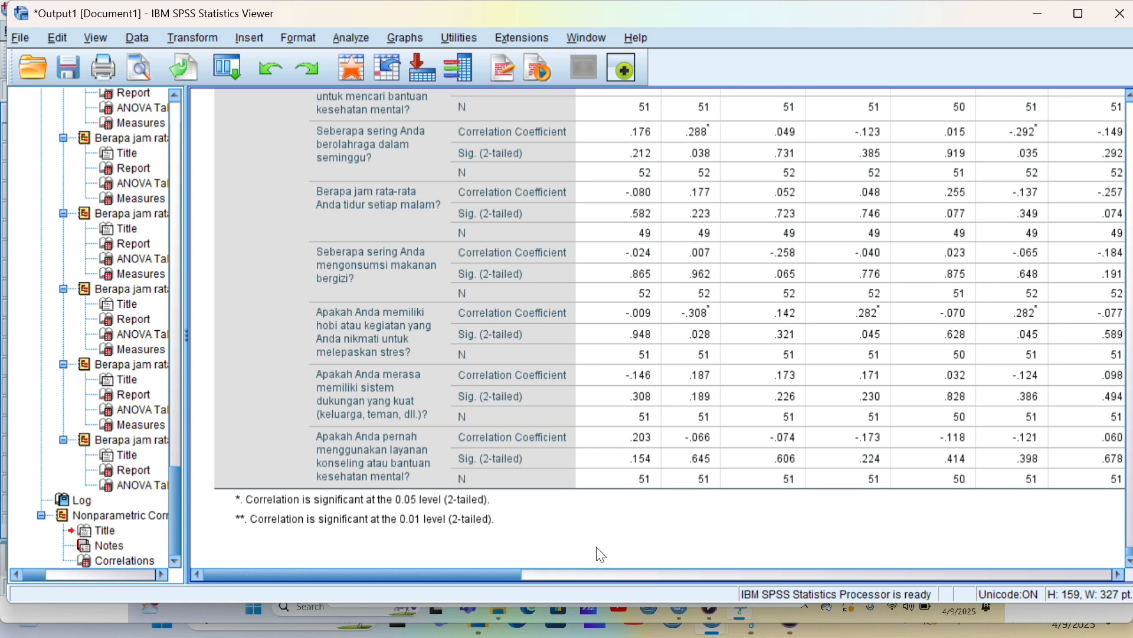
{"action": "scroll", "coordinate": [596, 548], "scroll_direction": "up", "scroll_amount": 3}
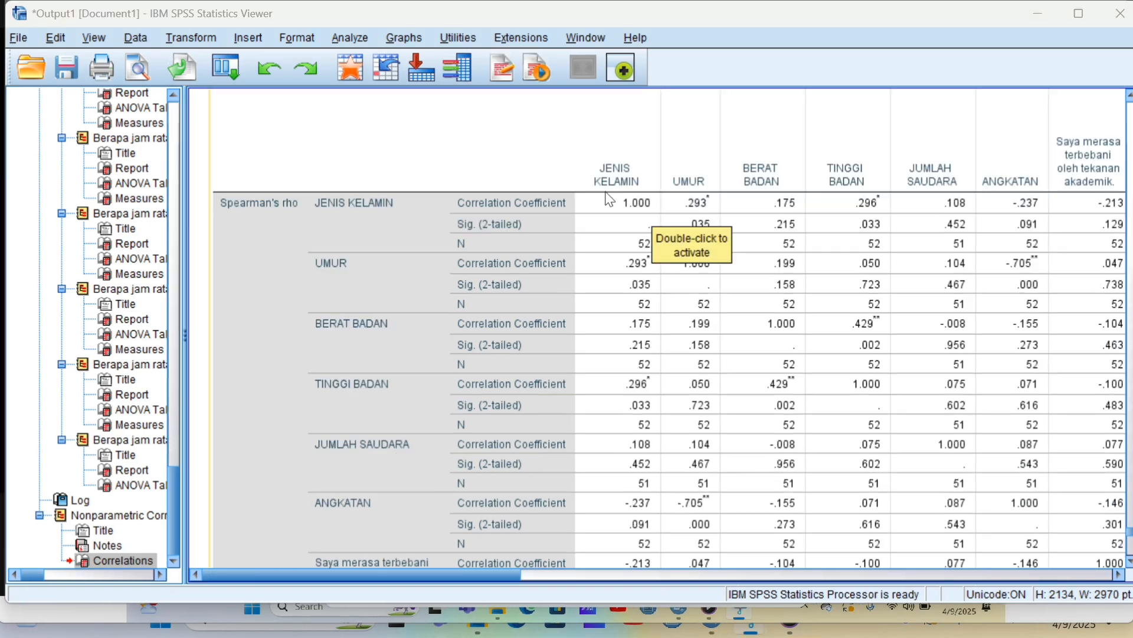
- Review the Spearman correlation rows from JENIS KELAMIN through the survey items to the significance notes below the matrix
{"action": "scroll", "coordinate": [606, 193], "scroll_direction": "down", "scroll_amount": 3}
{"action": "scroll", "coordinate": [606, 193], "scroll_direction": "down", "scroll_amount": 2}
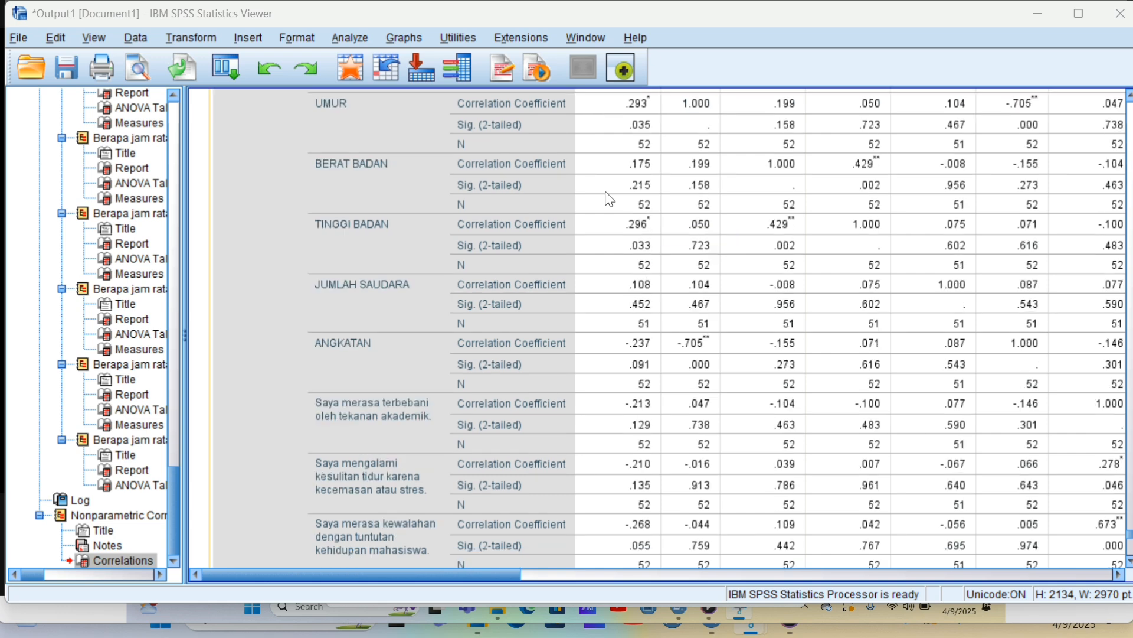
{"action": "scroll", "coordinate": [608, 199], "scroll_direction": "up", "scroll_amount": 3}
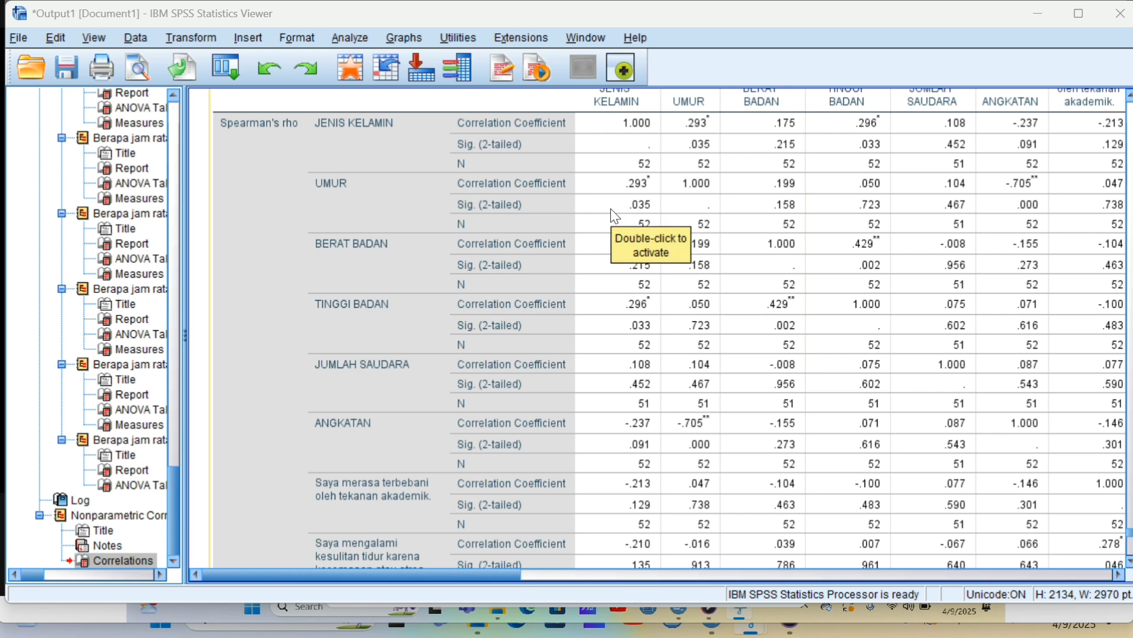
{"action": "scroll", "coordinate": [612, 210], "scroll_direction": "down", "scroll_amount": 7}
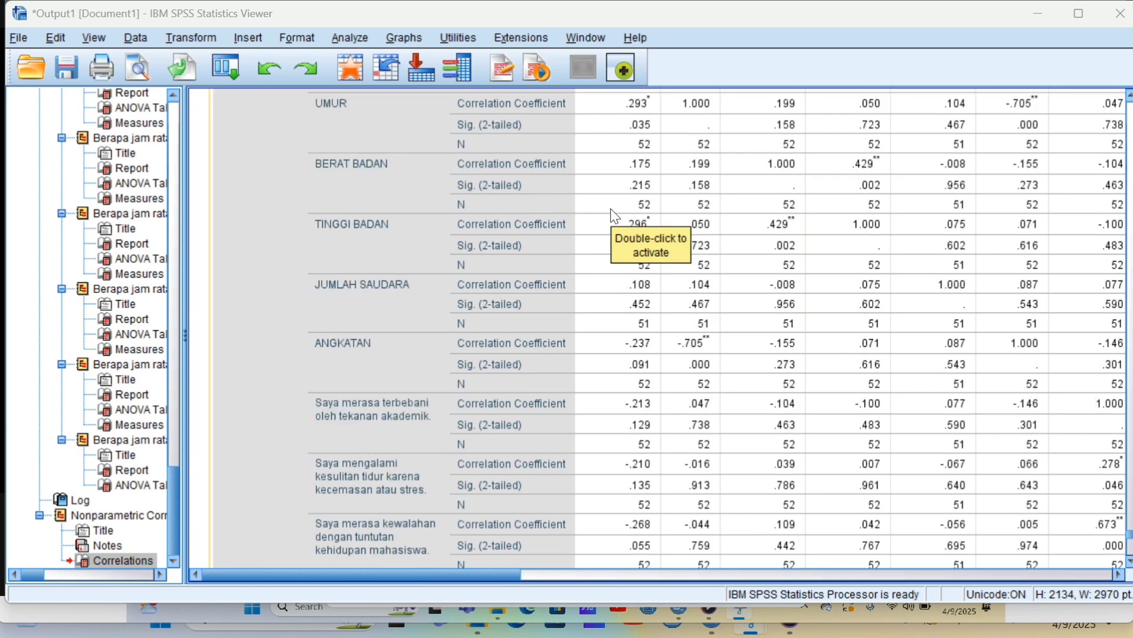
{"action": "scroll", "coordinate": [611, 208], "scroll_direction": "down", "scroll_amount": 10}
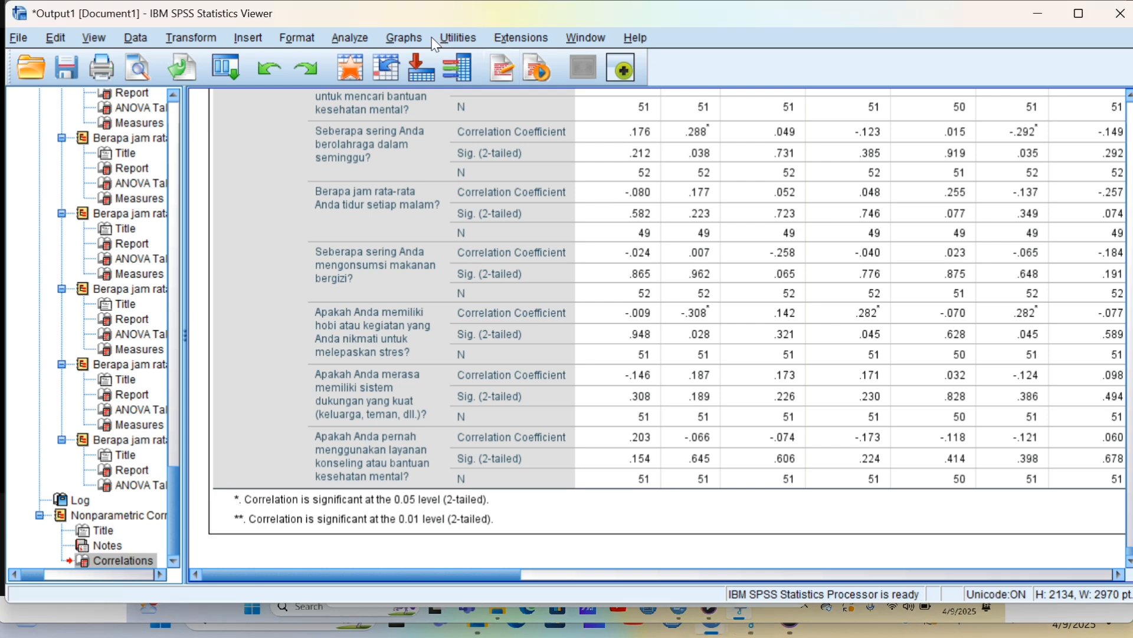
- Create a pie chart summarising groups of cases by N of cases, with slices defined by "Saya merasa terbebani oleh tekanan akademik."
{"action": "left_click", "coordinate": [416, 40]}
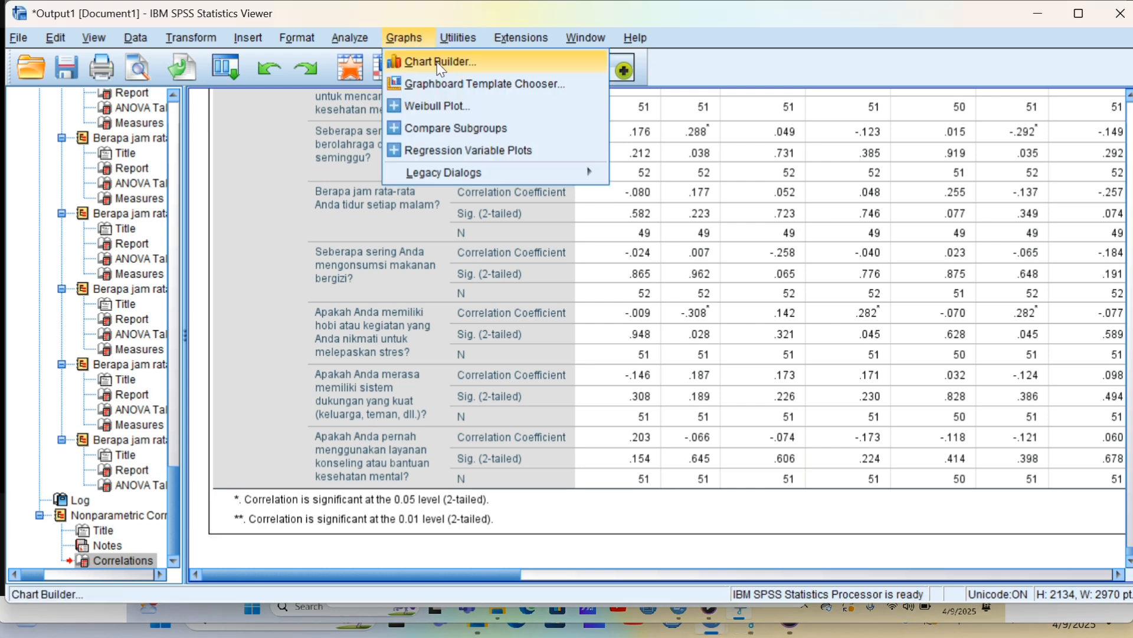
{"action": "mouse_move", "coordinate": [456, 168]}
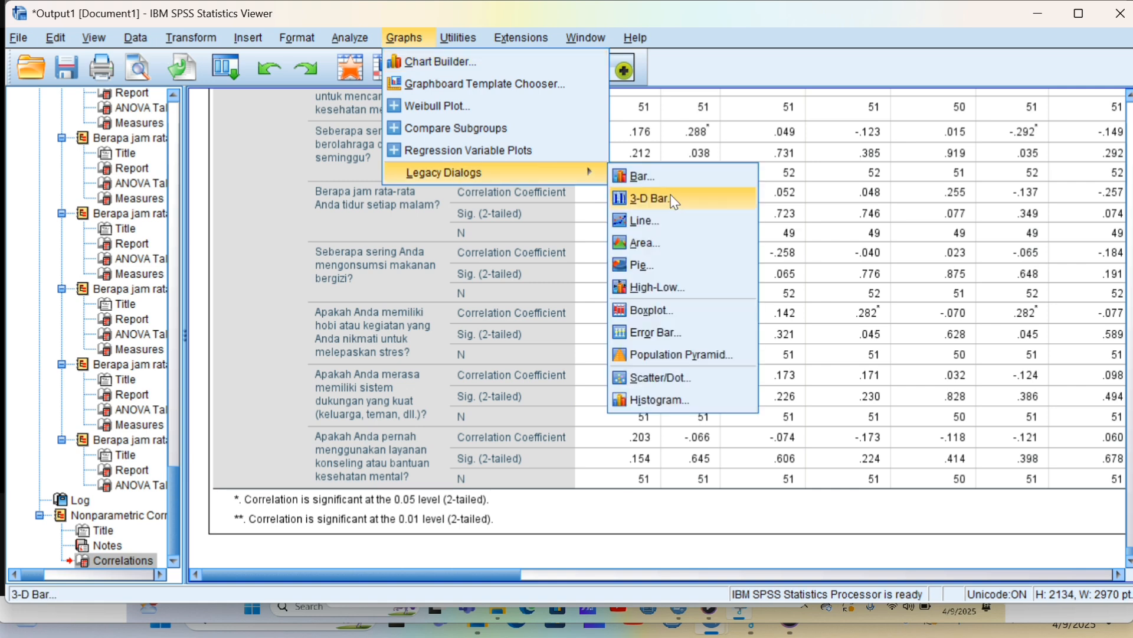
{"action": "left_click", "coordinate": [674, 260]}
{"action": "left_click", "coordinate": [674, 260]}
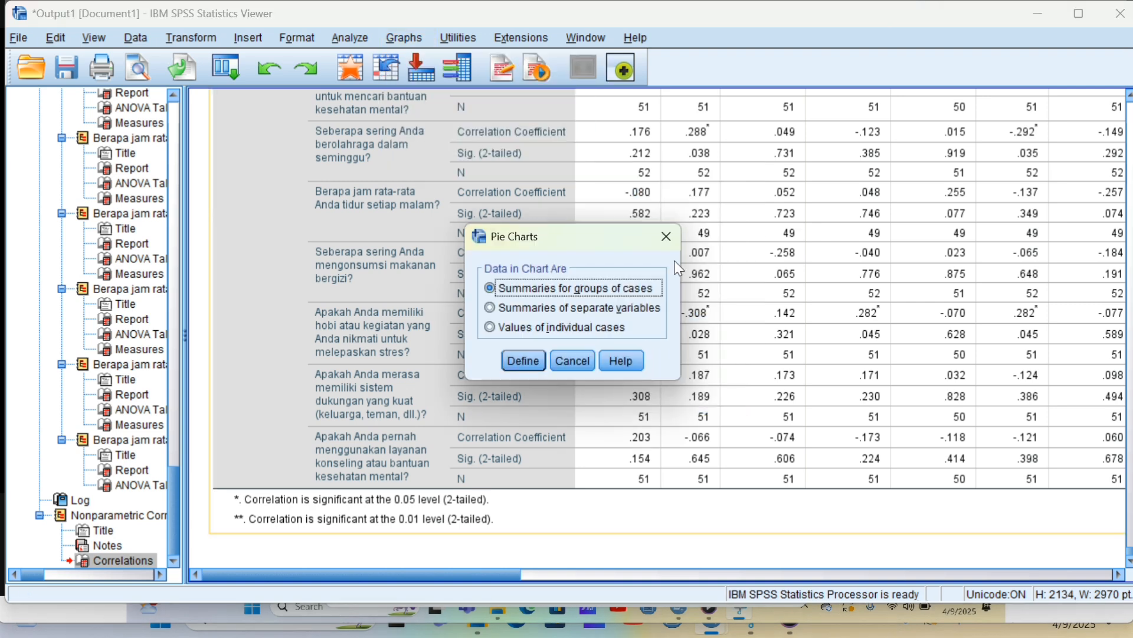
{"action": "left_click", "coordinate": [517, 361]}
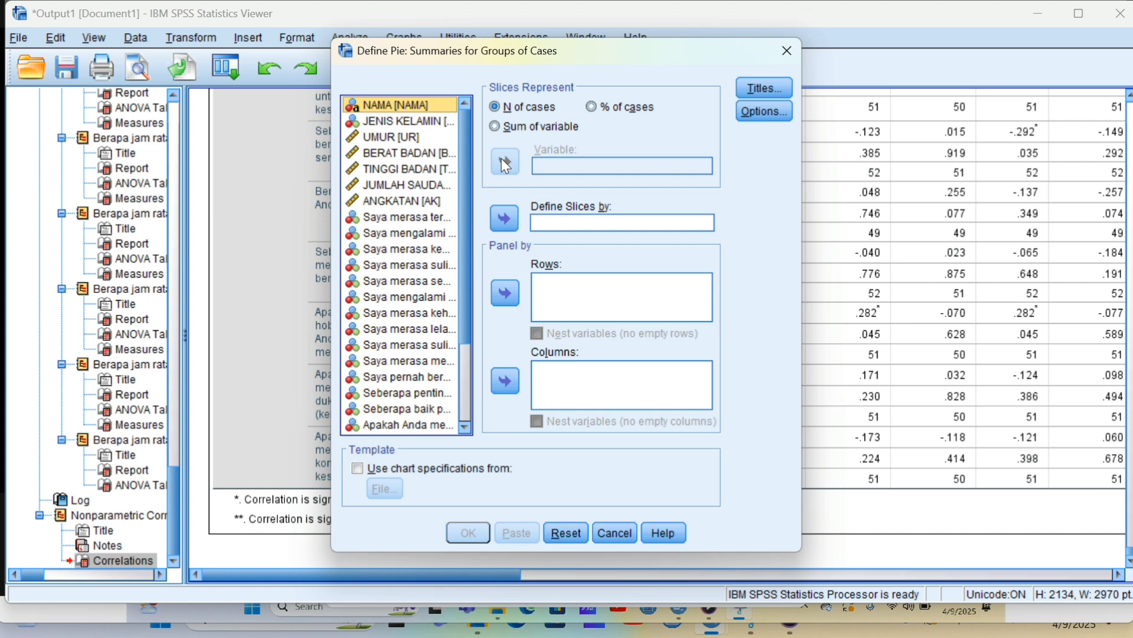
{"action": "left_click", "coordinate": [363, 217]}
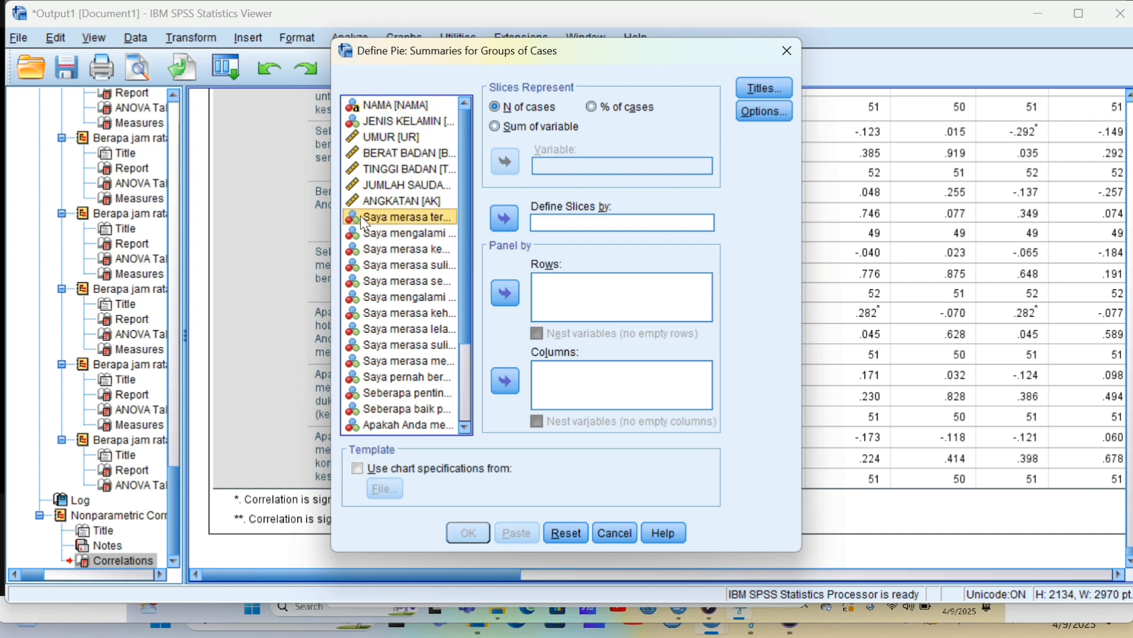
{"action": "left_click", "coordinate": [500, 219]}
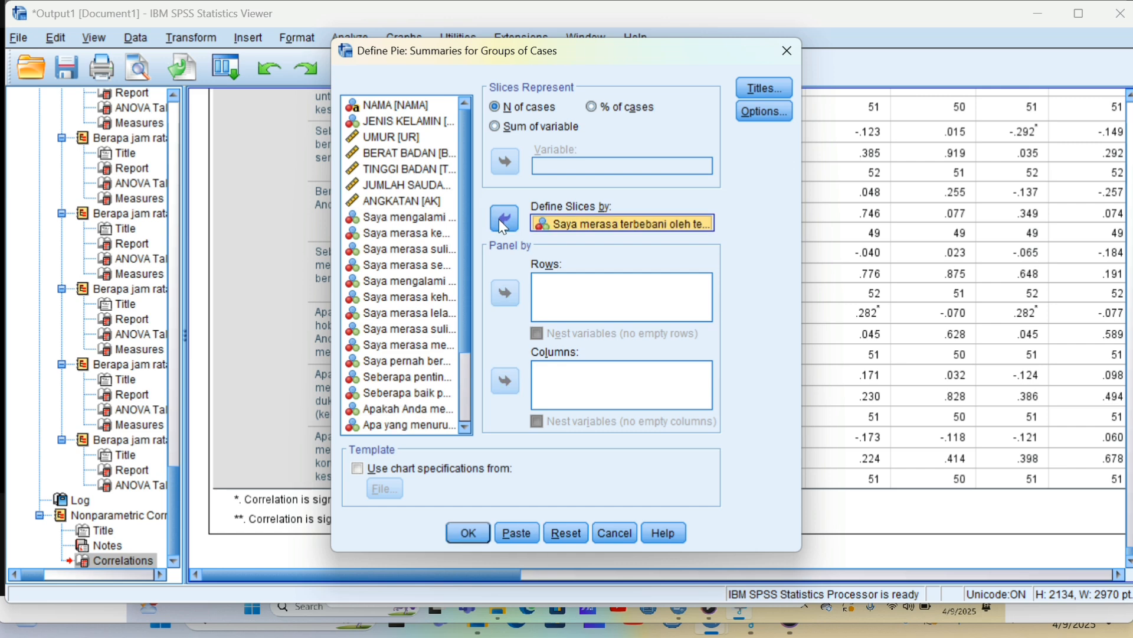
{"action": "left_click", "coordinate": [358, 469]}
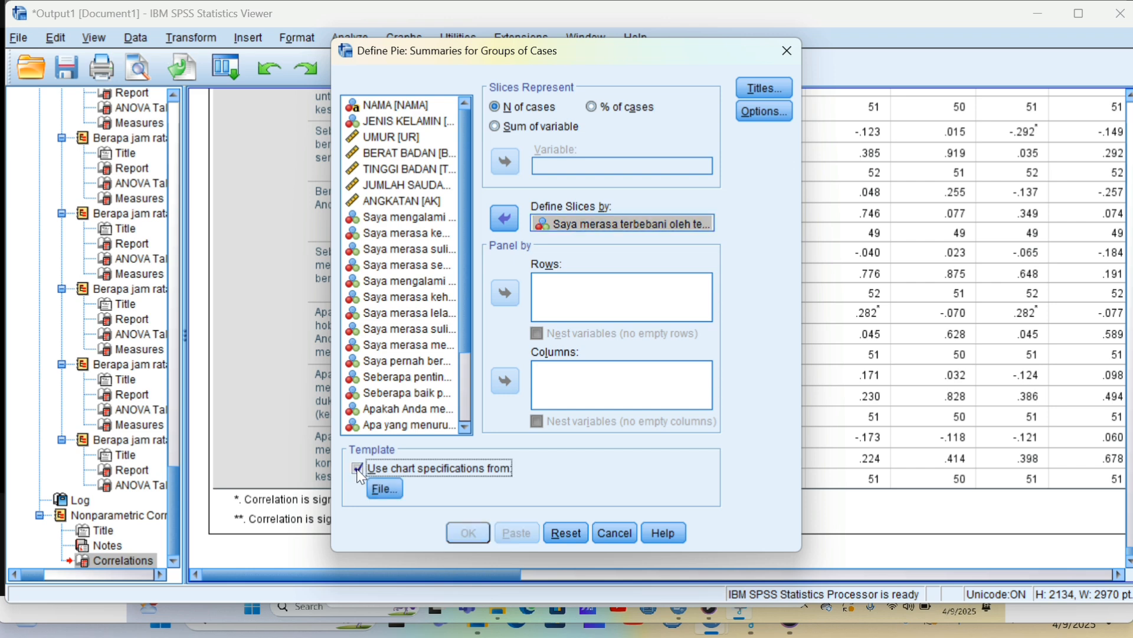
{"action": "left_click", "coordinate": [358, 470]}
{"action": "left_click", "coordinate": [470, 534]}
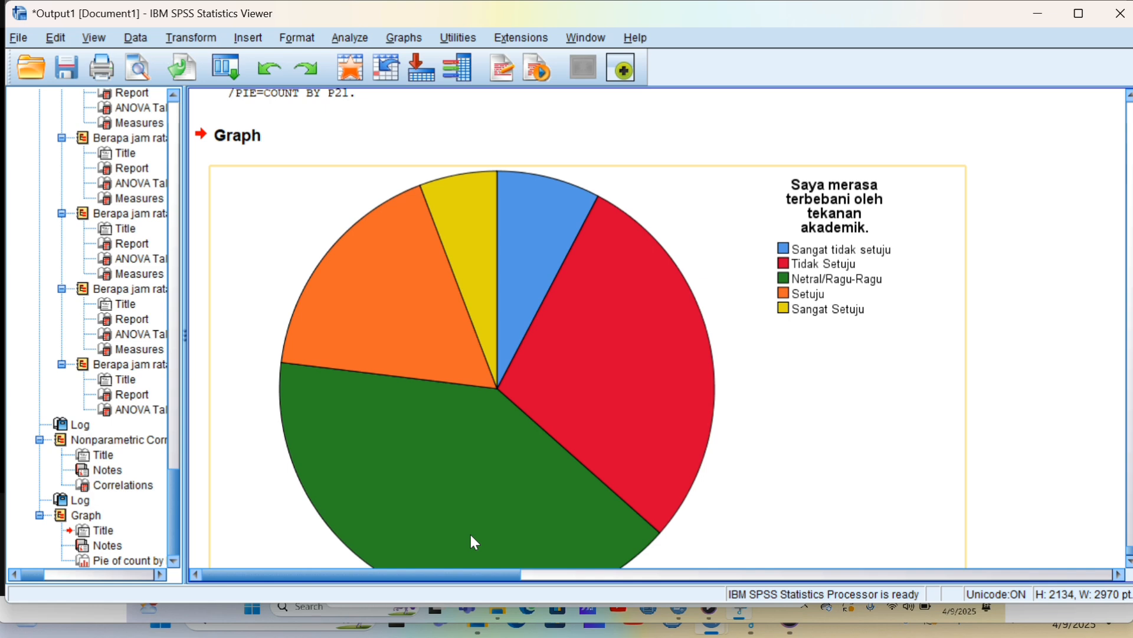
- Open the academic pressure pie chart in a separate Chart Editor window and show Count data labels on its slices
{"action": "right_click", "coordinate": [485, 285]}
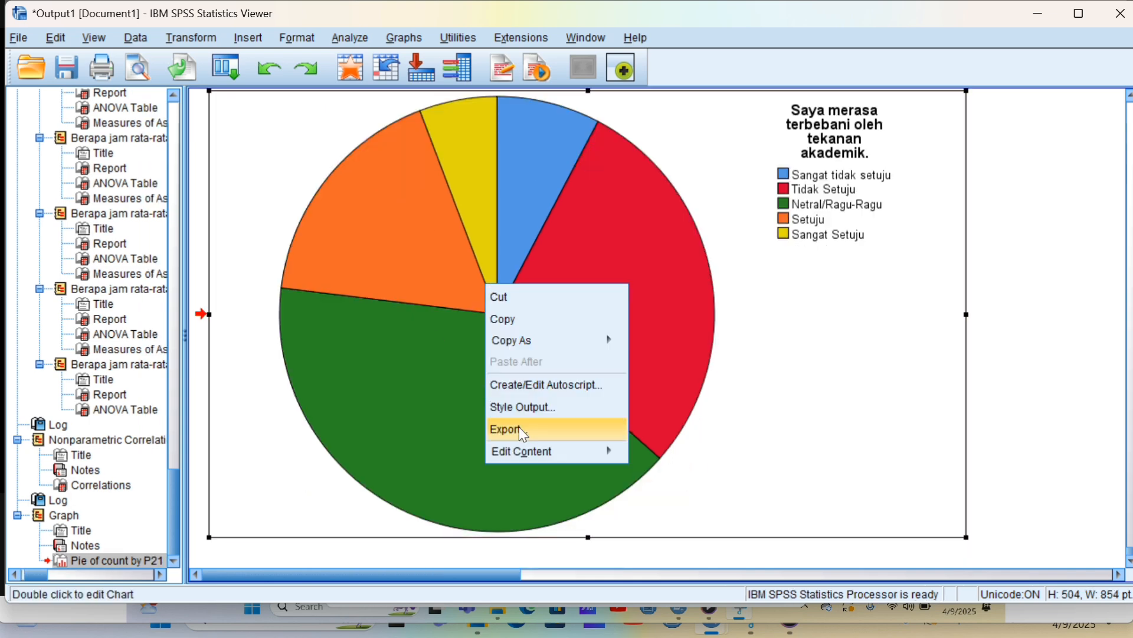
{"action": "mouse_move", "coordinate": [542, 462]}
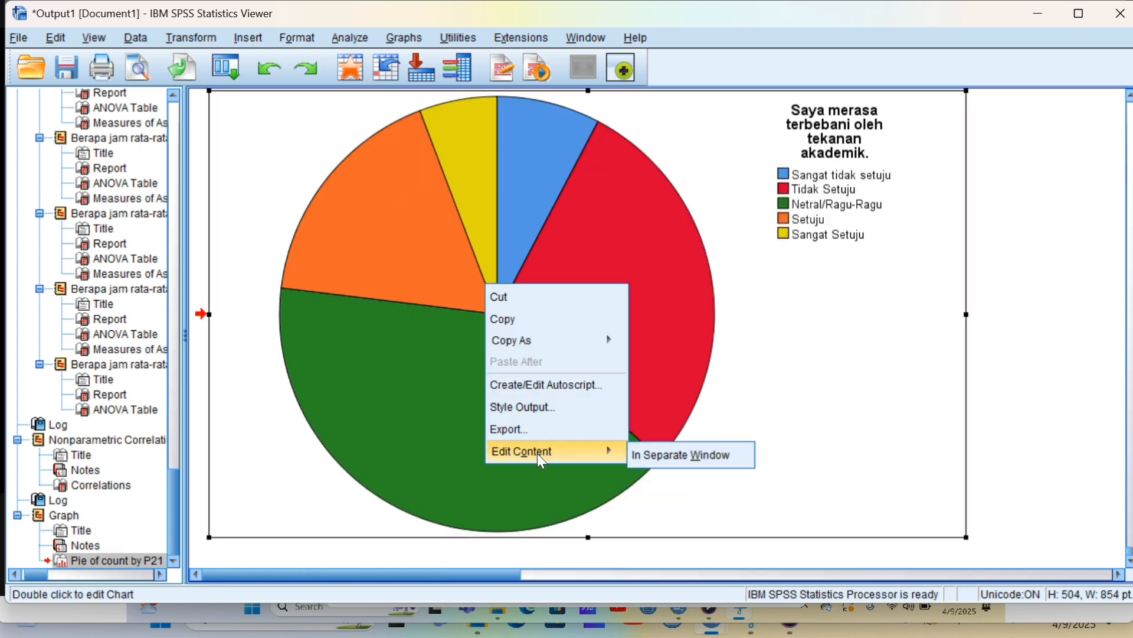
{"action": "left_click", "coordinate": [674, 456]}
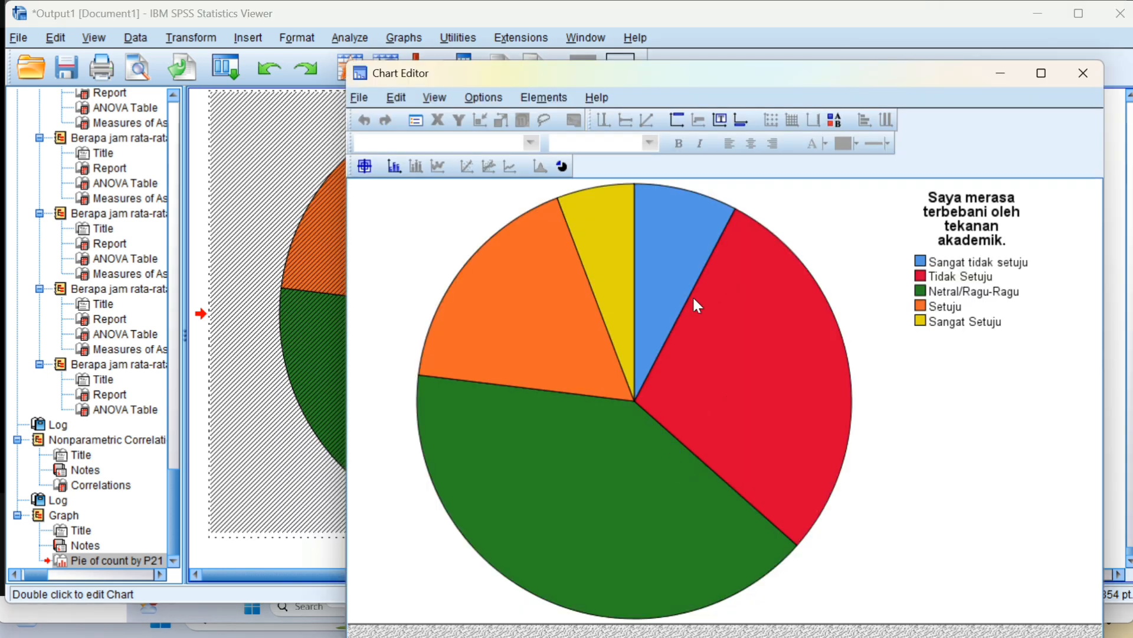
{"action": "right_click", "coordinate": [682, 271]}
{"action": "left_click", "coordinate": [544, 97]}
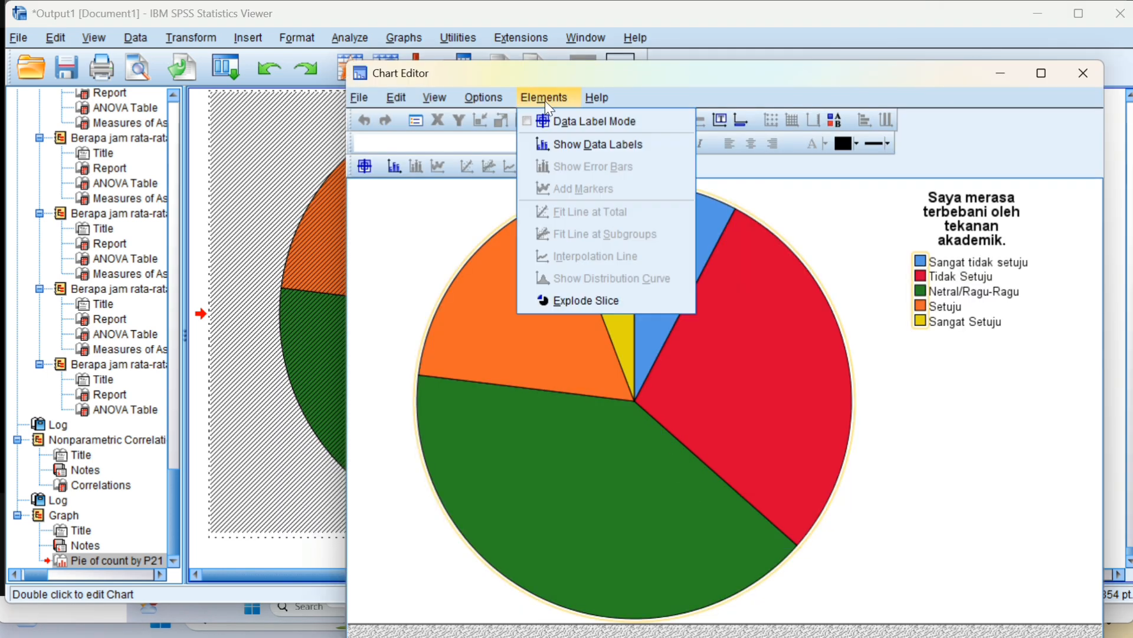
{"action": "left_click", "coordinate": [610, 143]}
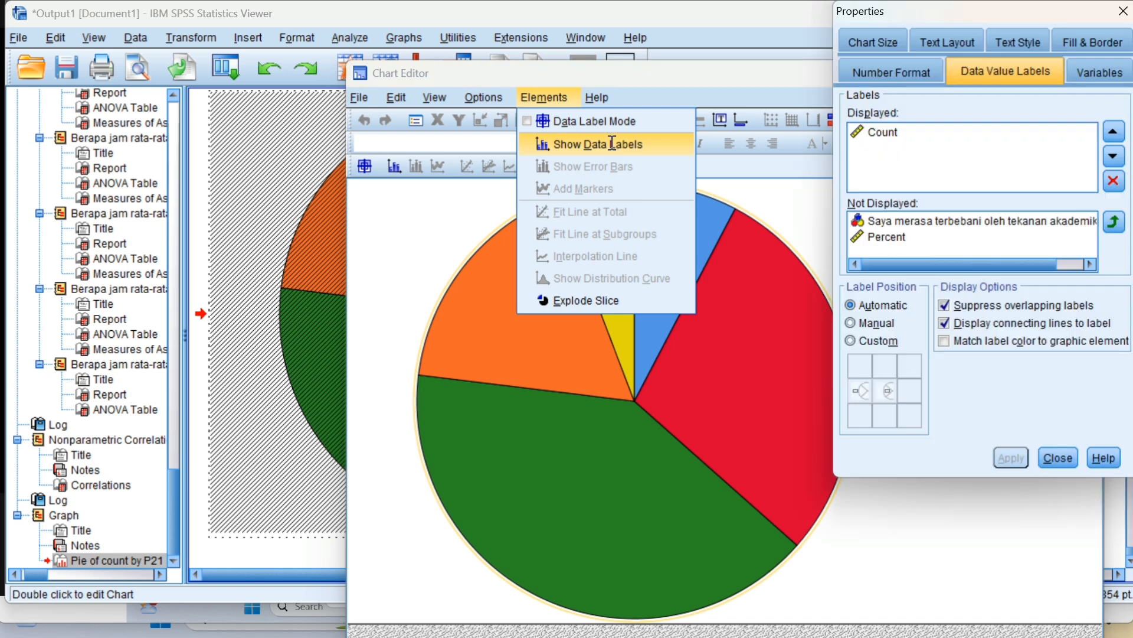
{"action": "left_click", "coordinate": [892, 531]}
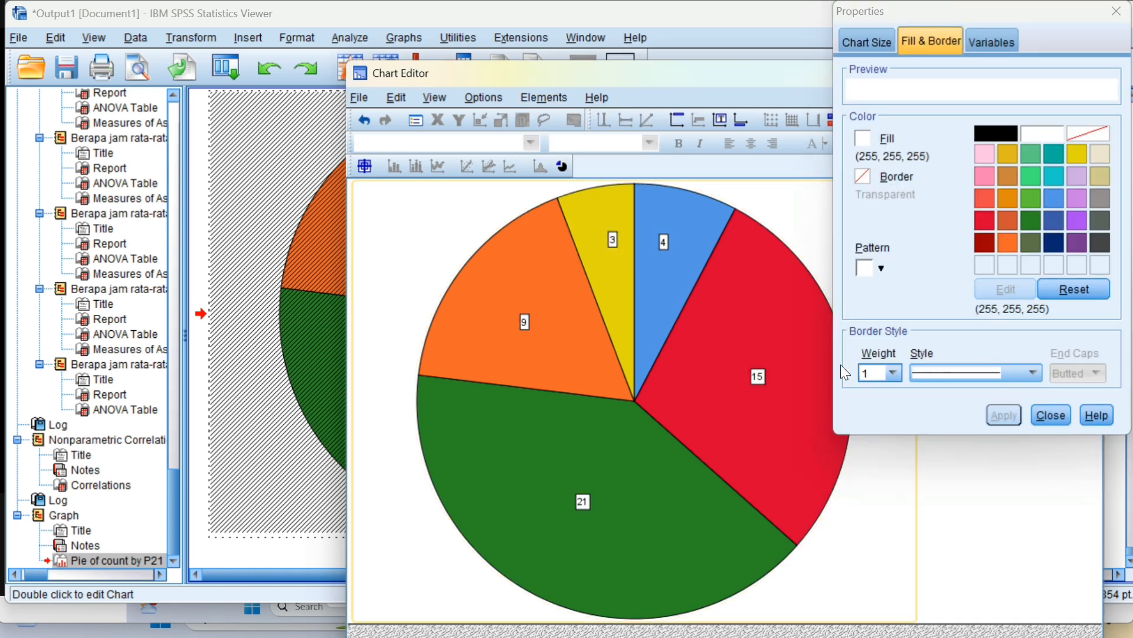
{"action": "left_click", "coordinate": [708, 489]}
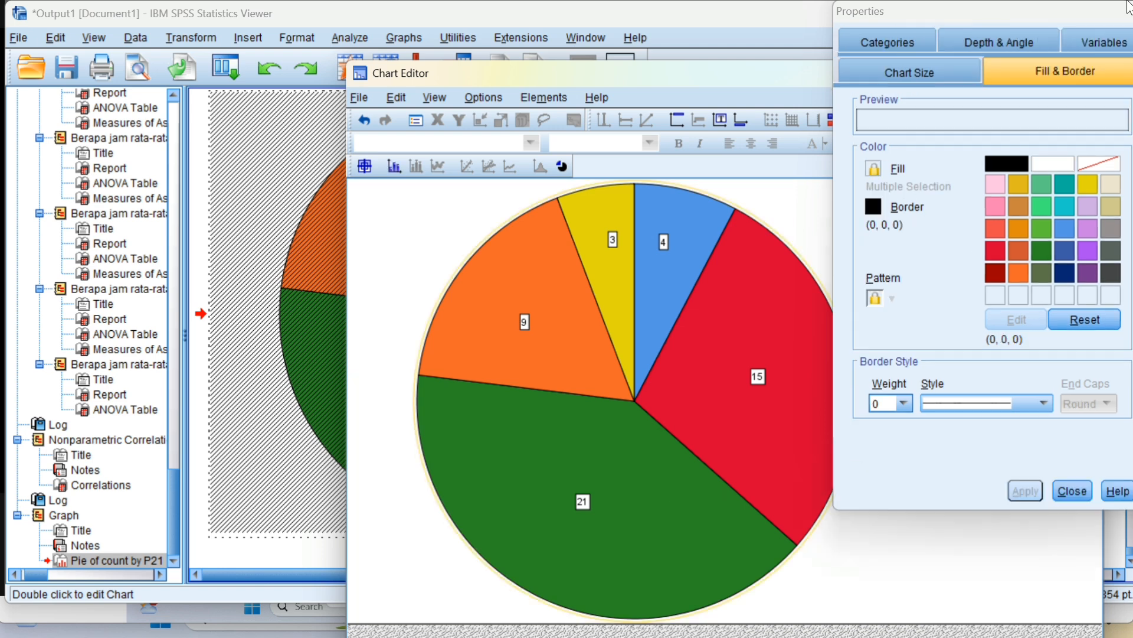
{"action": "left_click", "coordinate": [814, 203]}
{"action": "left_click", "coordinate": [1117, 11]}
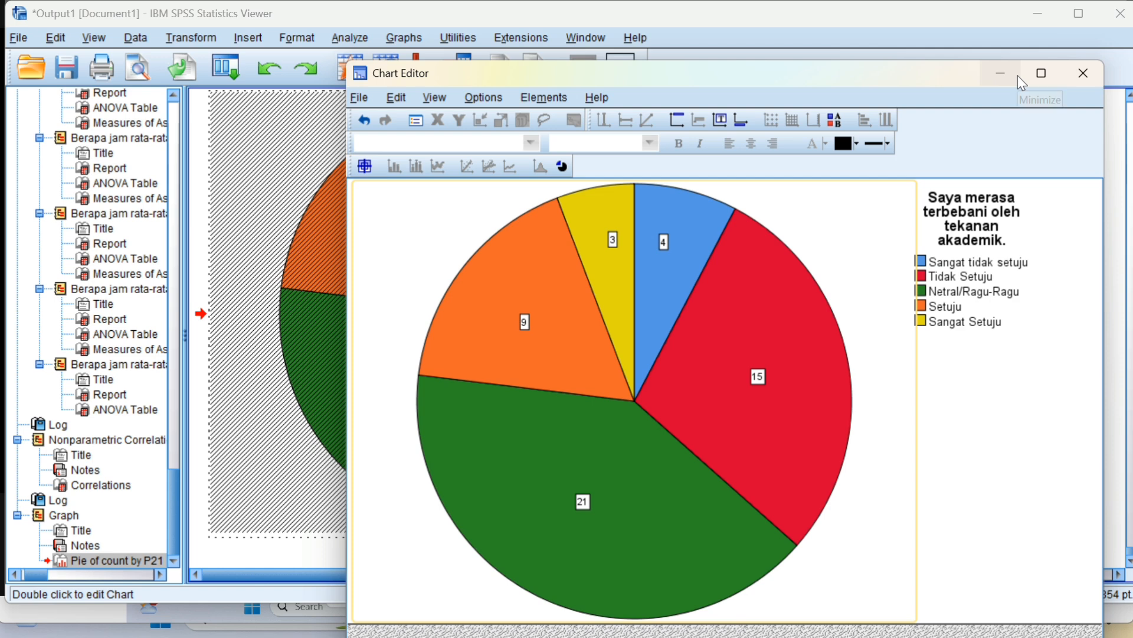
- Look through the data label properties for variables, chart size, fill and border, and label contents, and close the Chart Editor
{"action": "right_click", "coordinate": [526, 322]}
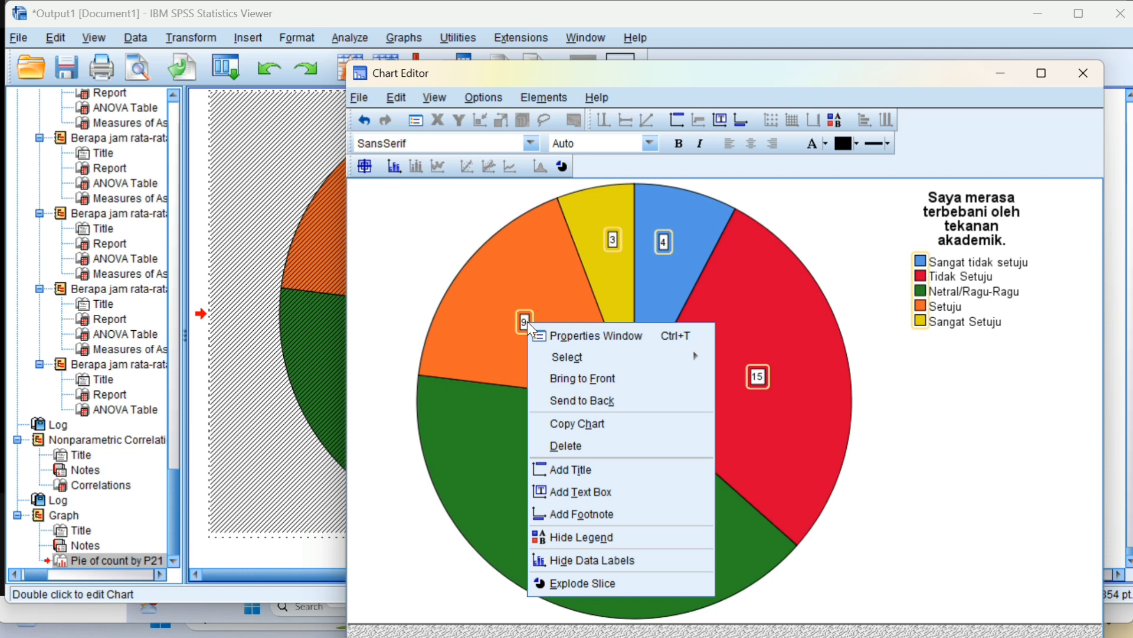
{"action": "left_click", "coordinate": [729, 316]}
{"action": "right_click", "coordinate": [729, 316]}
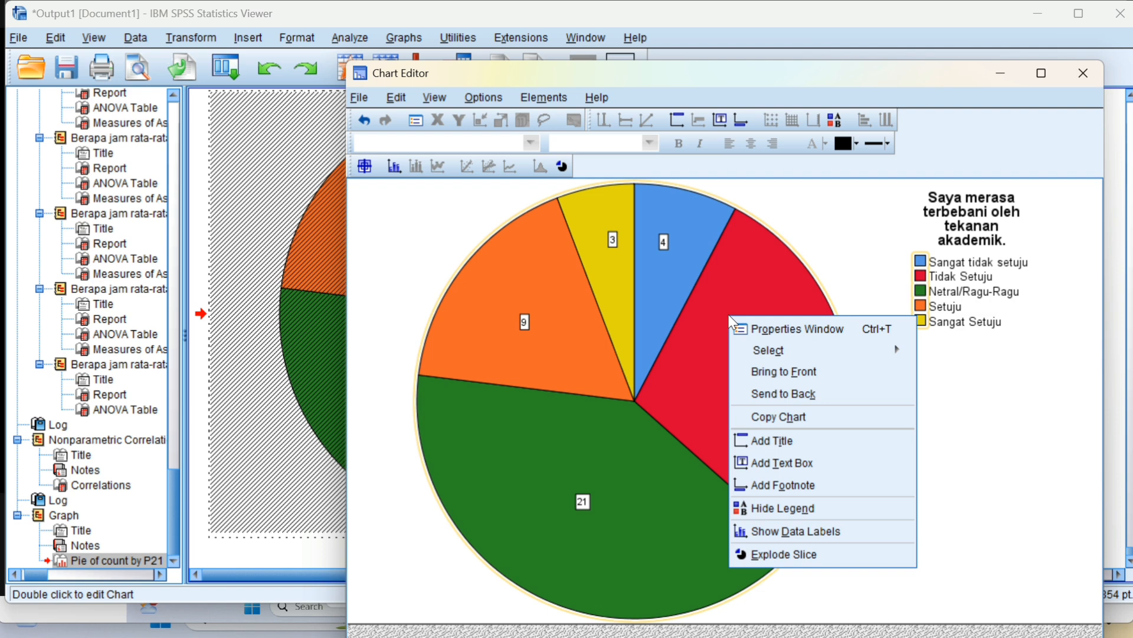
{"action": "left_click", "coordinate": [550, 99]}
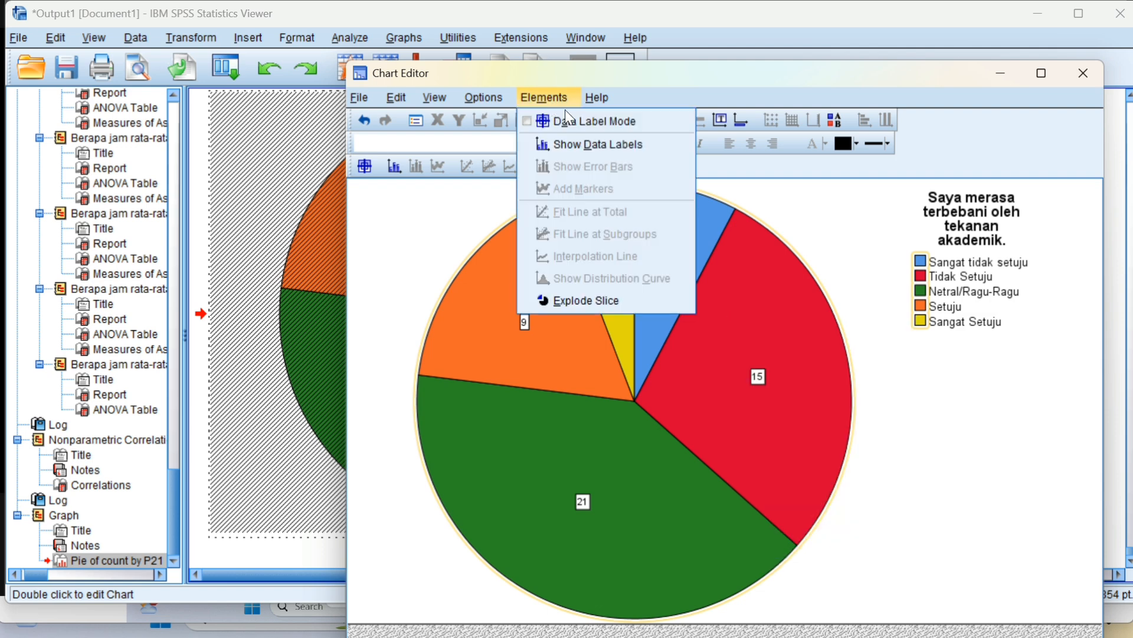
{"action": "left_click", "coordinate": [609, 144]}
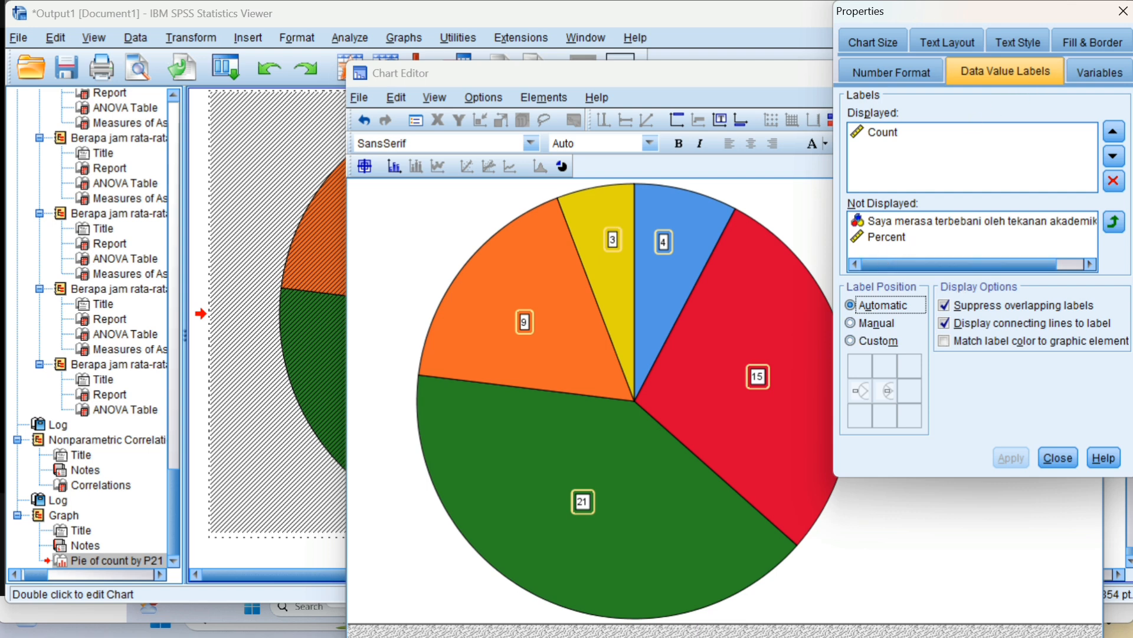
{"action": "left_click", "coordinate": [1098, 72]}
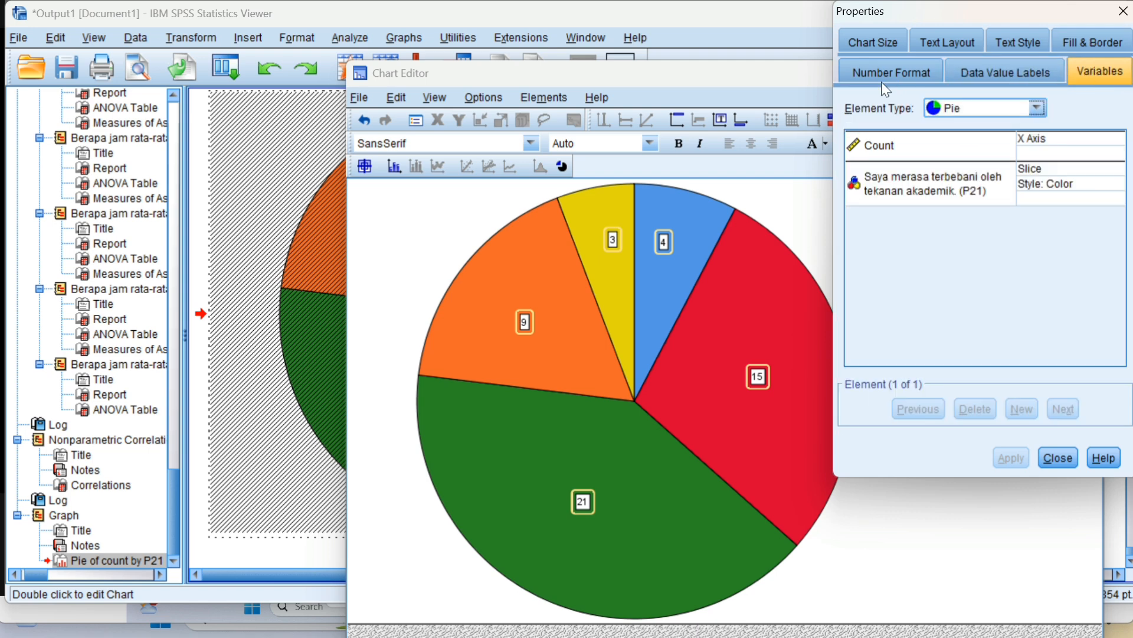
{"action": "left_click", "coordinate": [883, 83]}
{"action": "left_click", "coordinate": [892, 48]}
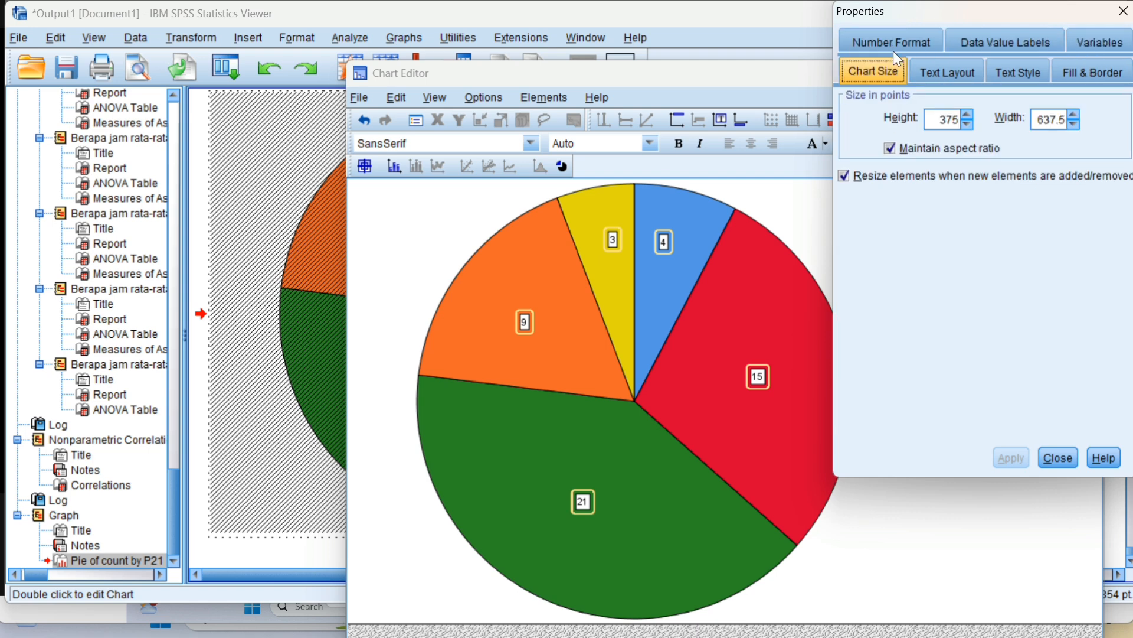
{"action": "left_click", "coordinate": [958, 41]}
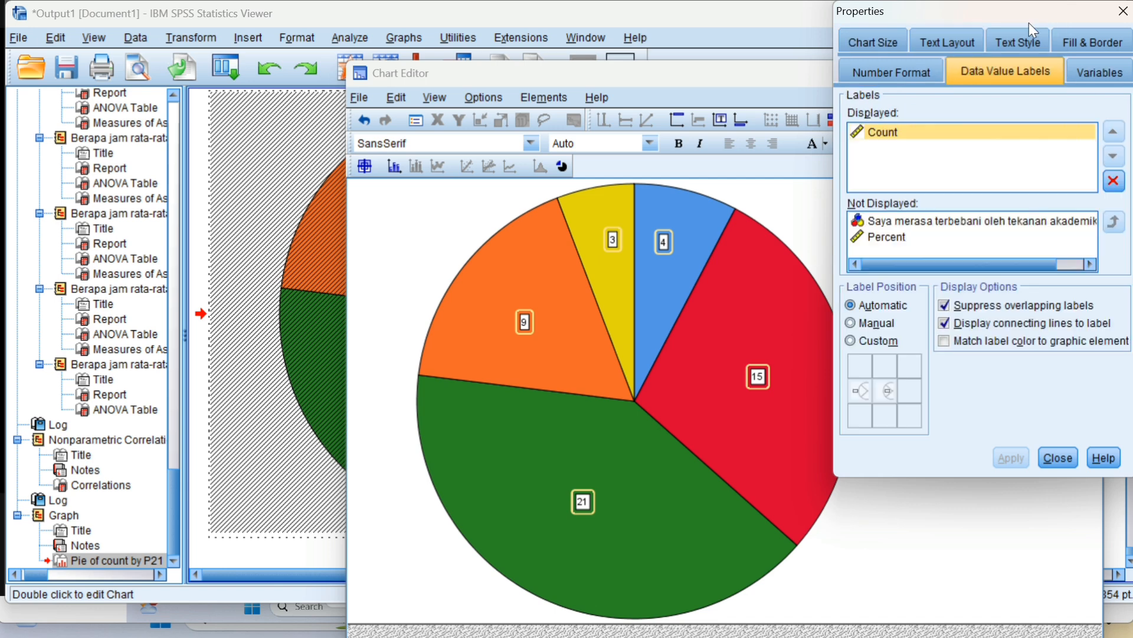
{"action": "left_click", "coordinate": [1085, 44]}
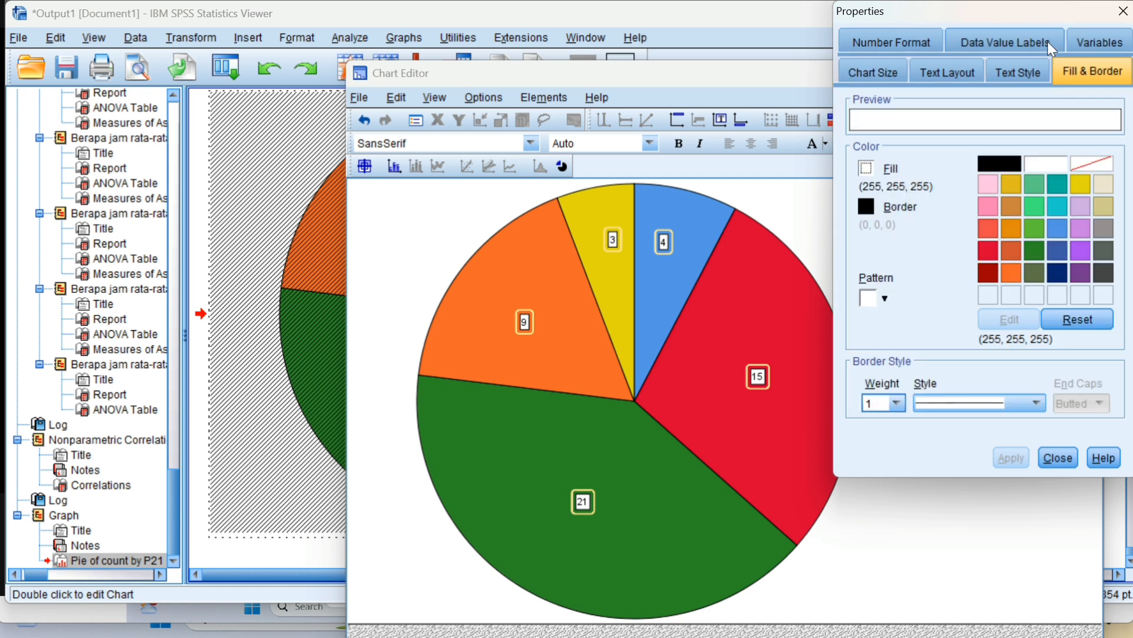
{"action": "left_click", "coordinate": [1007, 42]}
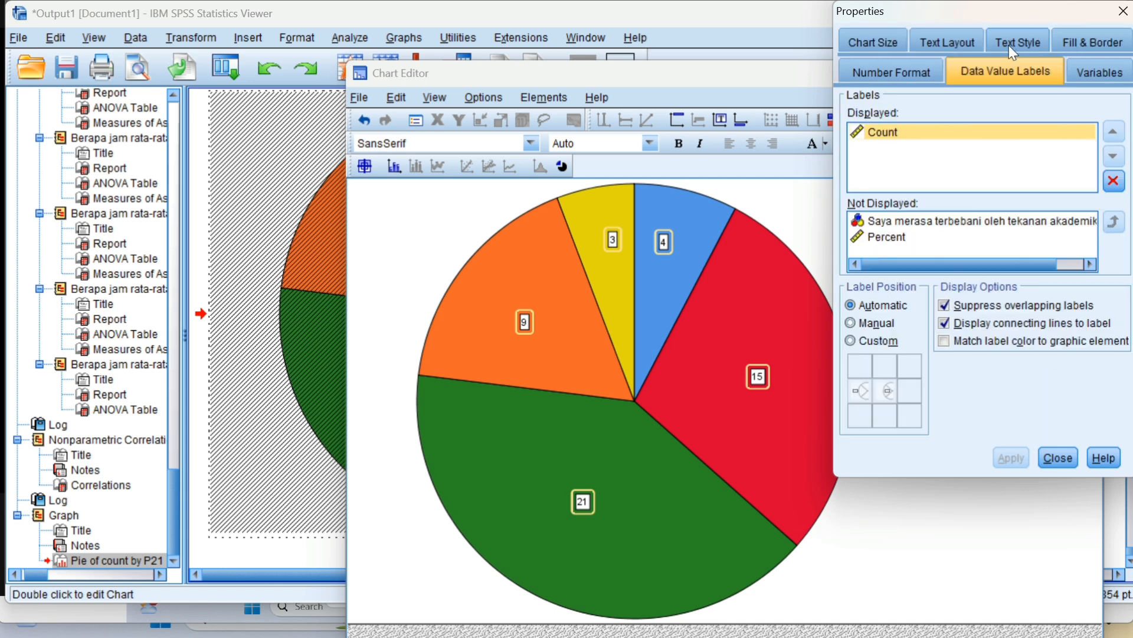
{"action": "left_click", "coordinate": [1118, 13]}
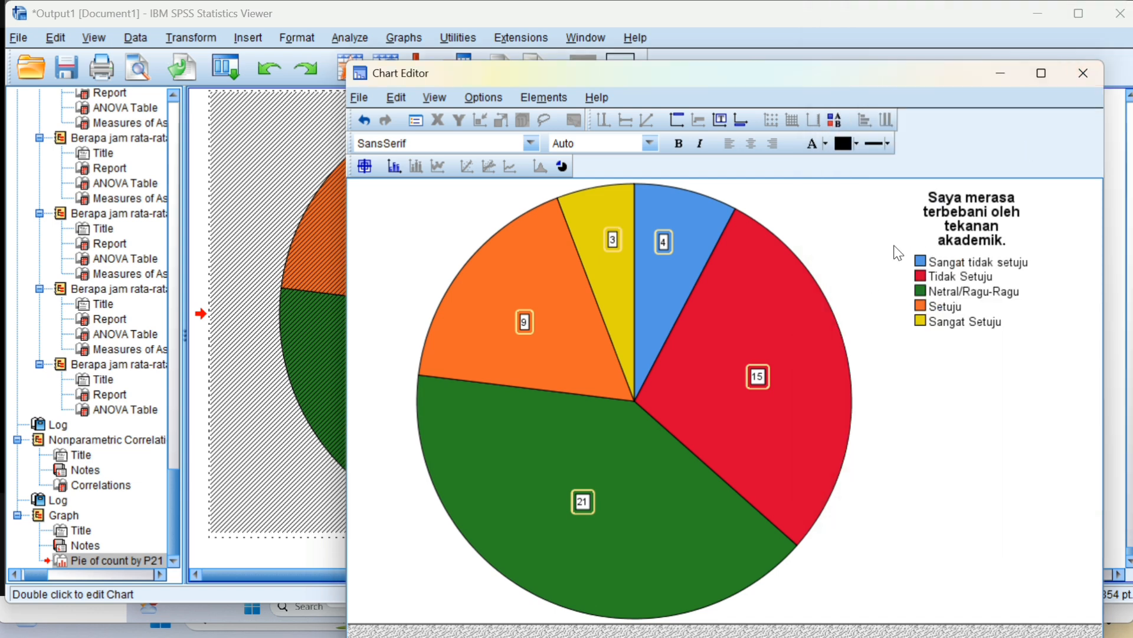
{"action": "left_click", "coordinate": [1085, 75]}
- Examine the labelled academic pressure pie chart in the output, including its slice counts and response legend
{"action": "scroll", "coordinate": [696, 371], "scroll_direction": "up", "scroll_amount": 5}
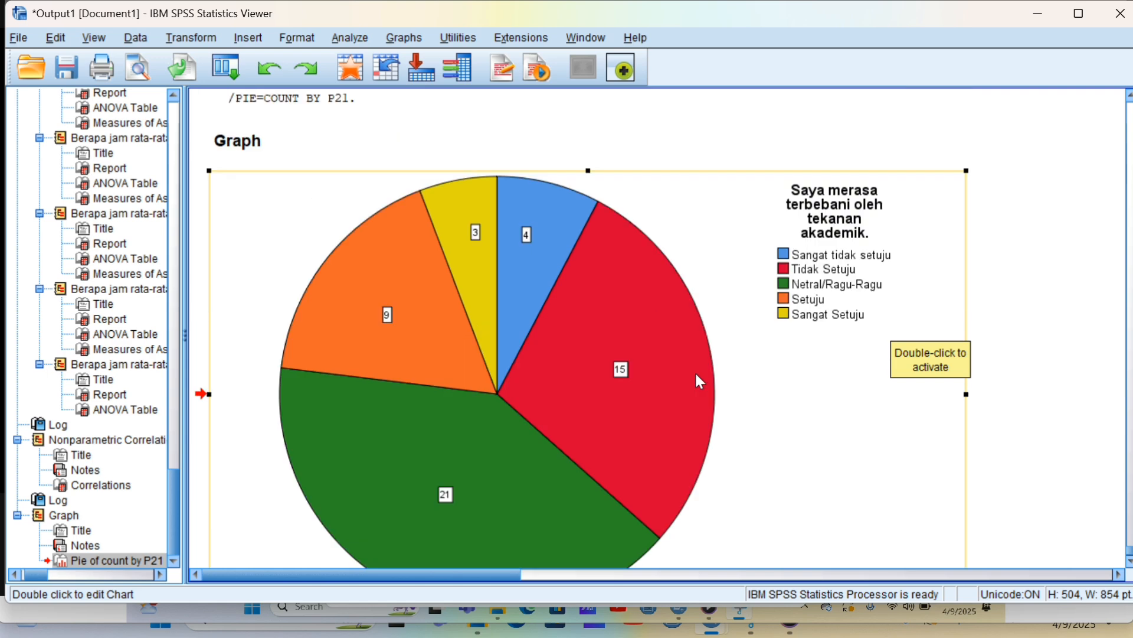
{"action": "scroll", "coordinate": [700, 381], "scroll_direction": "down", "scroll_amount": 2}
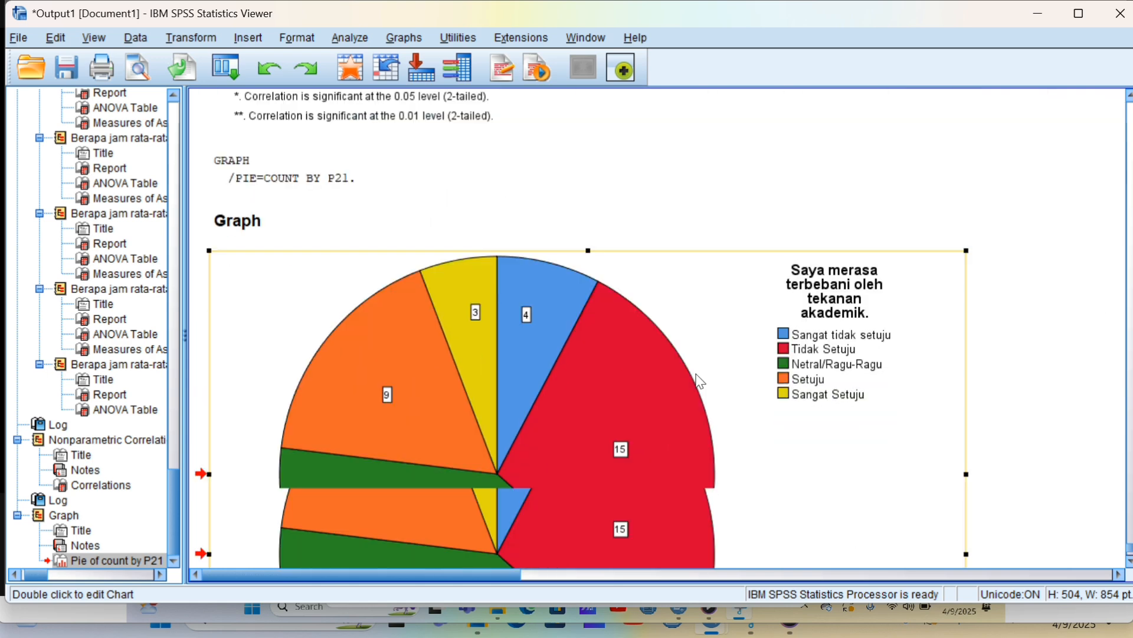
{"action": "scroll", "coordinate": [701, 381], "scroll_direction": "down", "scroll_amount": 2}
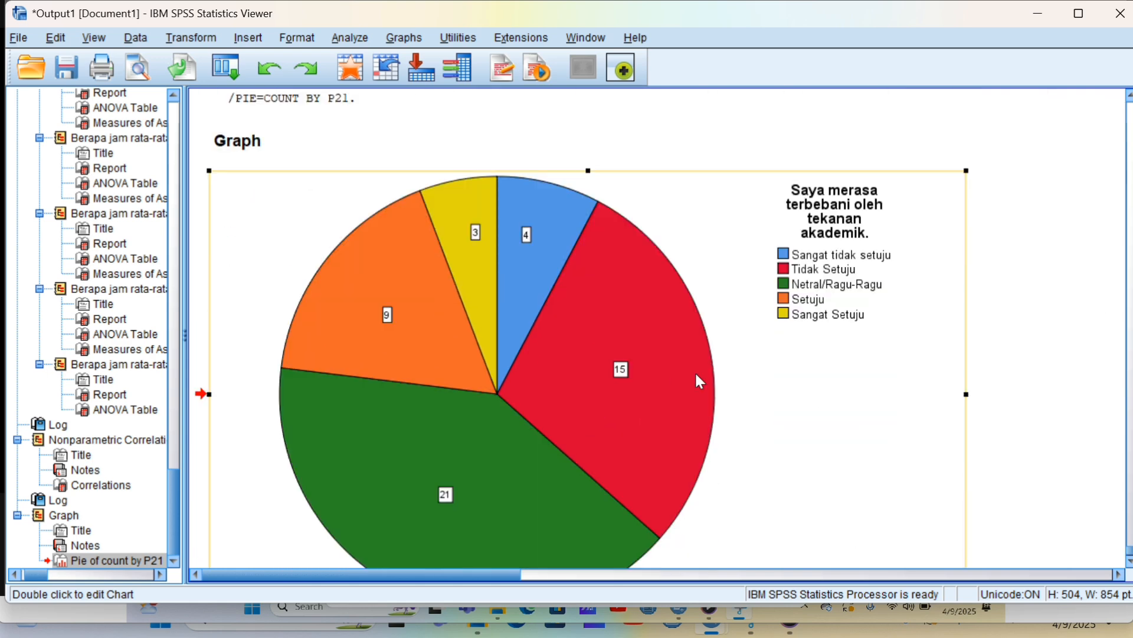
{"action": "scroll", "coordinate": [700, 382], "scroll_direction": "down", "scroll_amount": 2}
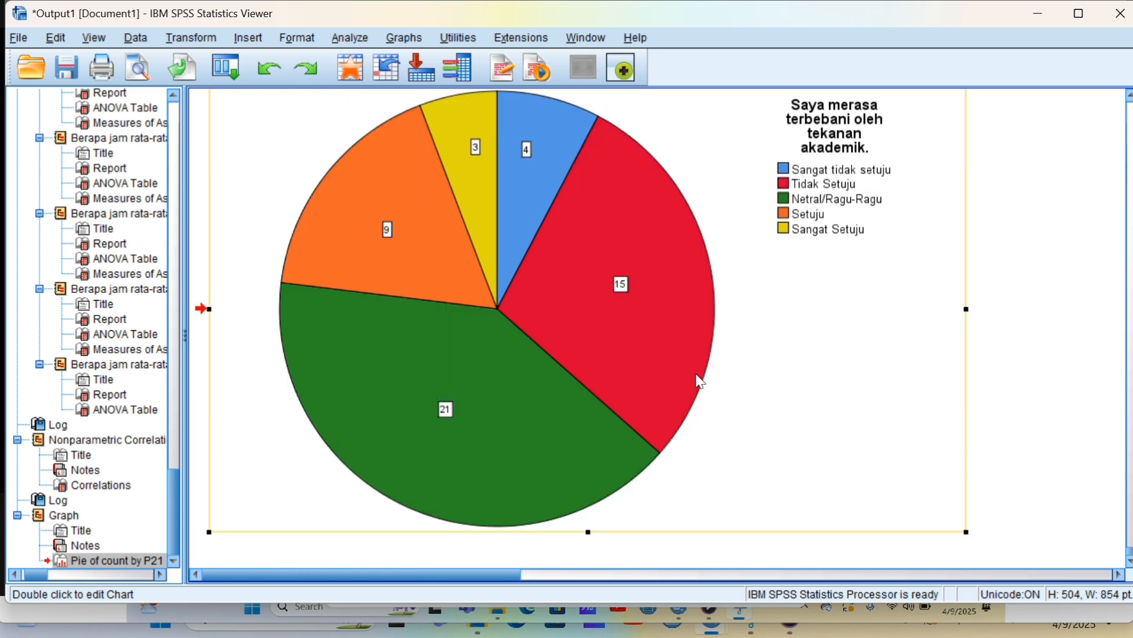
{"action": "scroll", "coordinate": [700, 382], "scroll_direction": "up", "scroll_amount": 9}
{"action": "scroll", "coordinate": [700, 381], "scroll_direction": "down", "scroll_amount": 12}
{"action": "scroll", "coordinate": [700, 381], "scroll_direction": "up", "scroll_amount": 6}
{"action": "scroll", "coordinate": [700, 381], "scroll_direction": "down", "scroll_amount": 6}
{"action": "scroll", "coordinate": [751, 477], "scroll_direction": "up", "scroll_amount": 2}
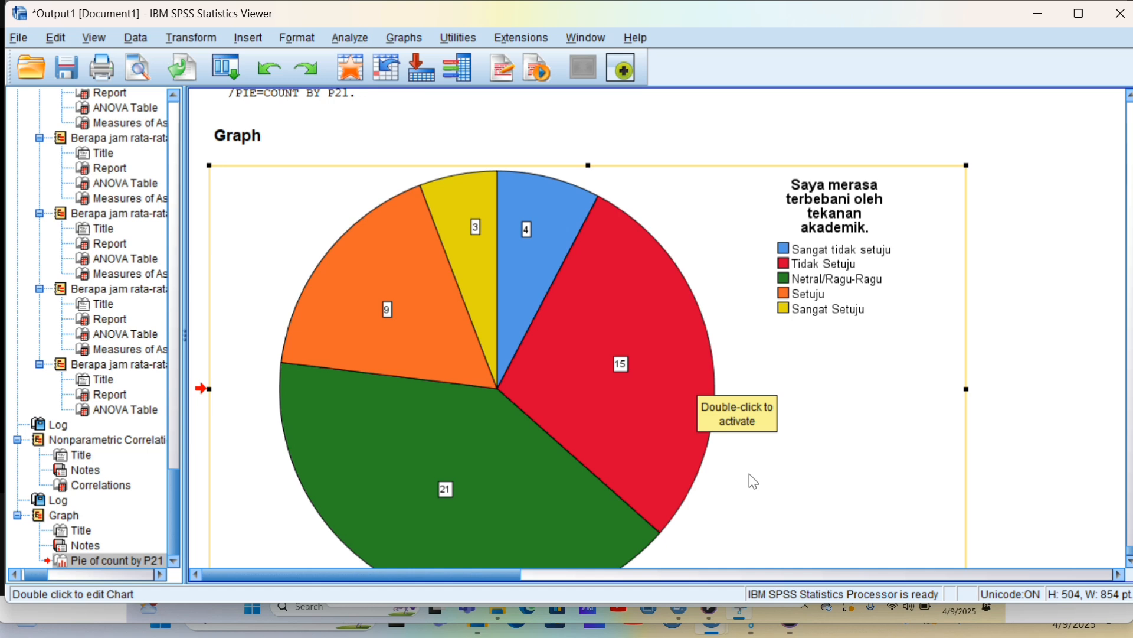
{"action": "scroll", "coordinate": [749, 474], "scroll_direction": "down", "scroll_amount": 2}
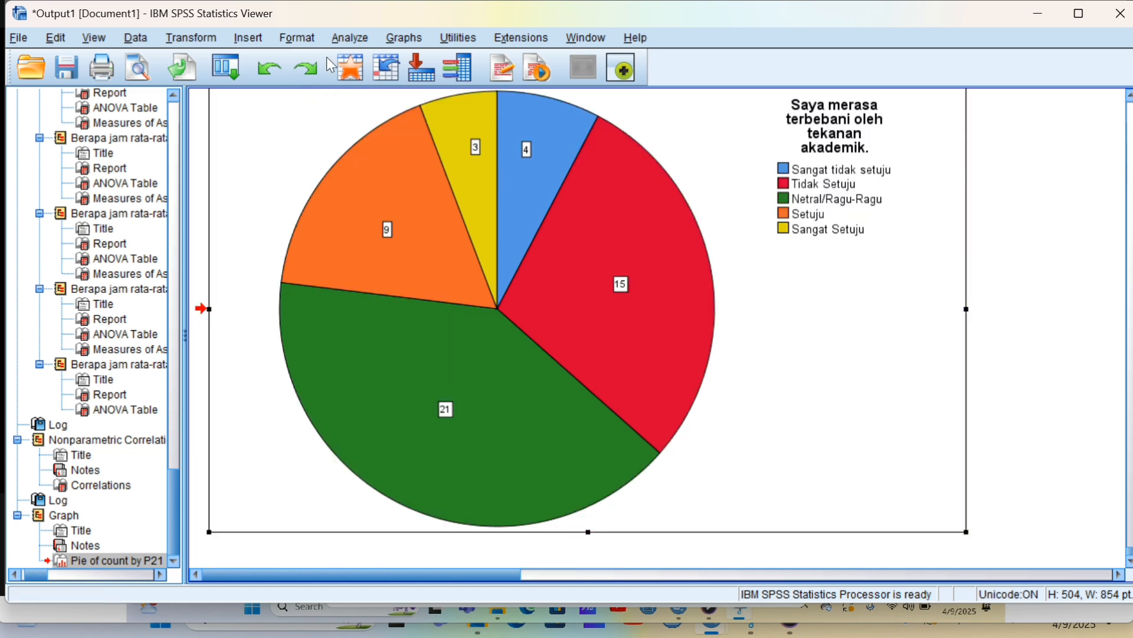
{"action": "left_click", "coordinate": [412, 41]}
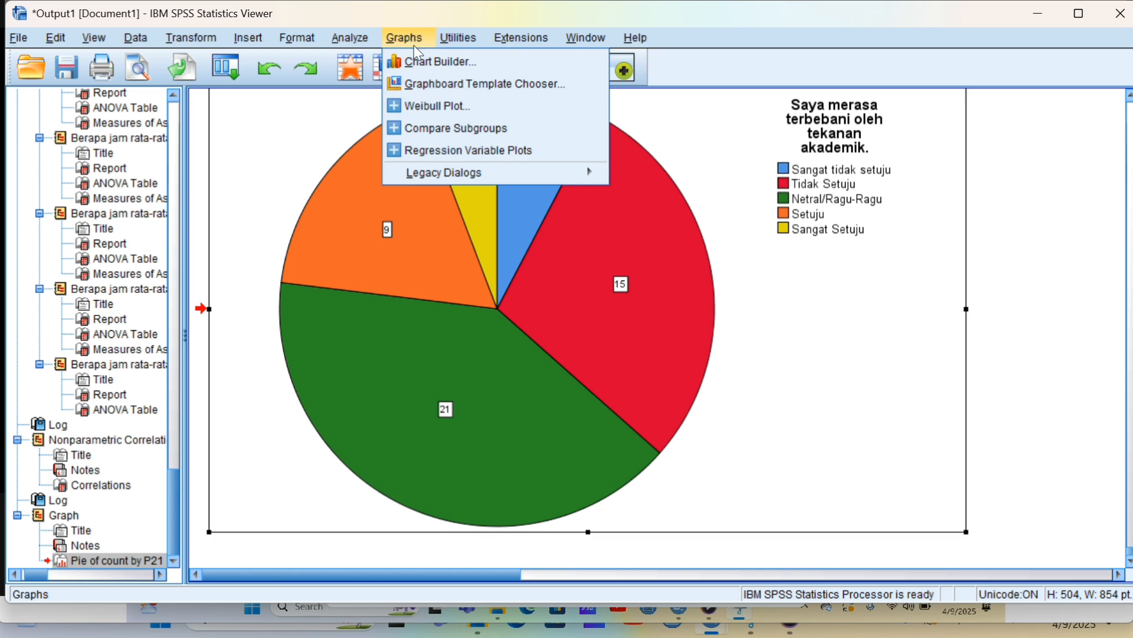
{"action": "left_click", "coordinate": [432, 84]}
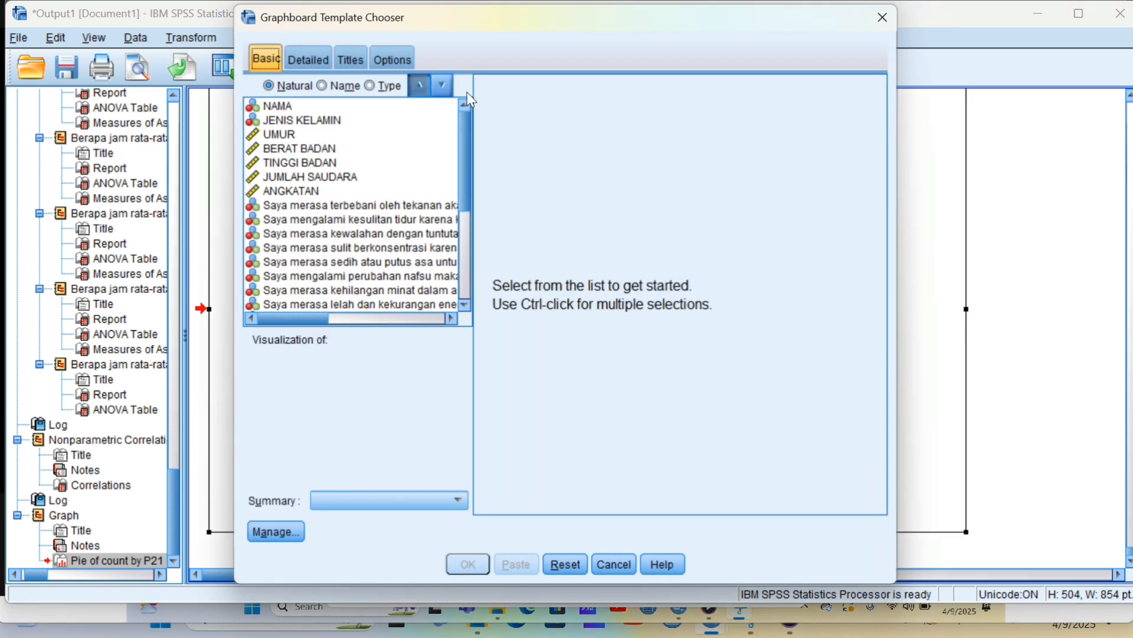
{"action": "left_click", "coordinate": [881, 19]}
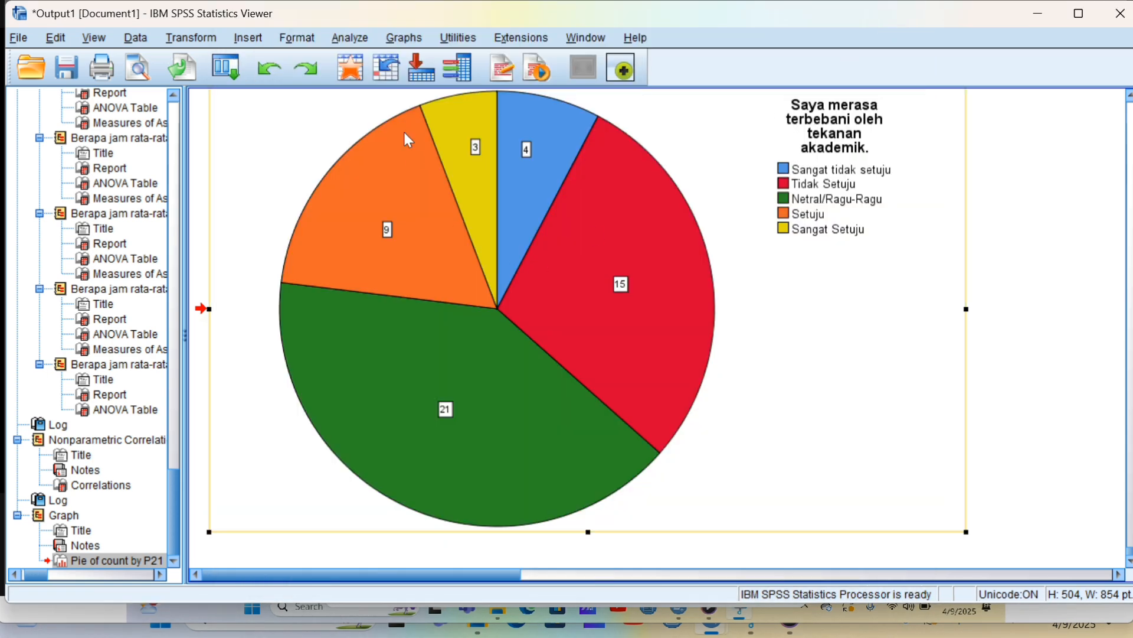
- Start another pie chart of summaries for groups of cases and remove the academic pressure item from the slice definition
{"action": "left_click", "coordinate": [404, 38]}
{"action": "mouse_move", "coordinate": [470, 180]}
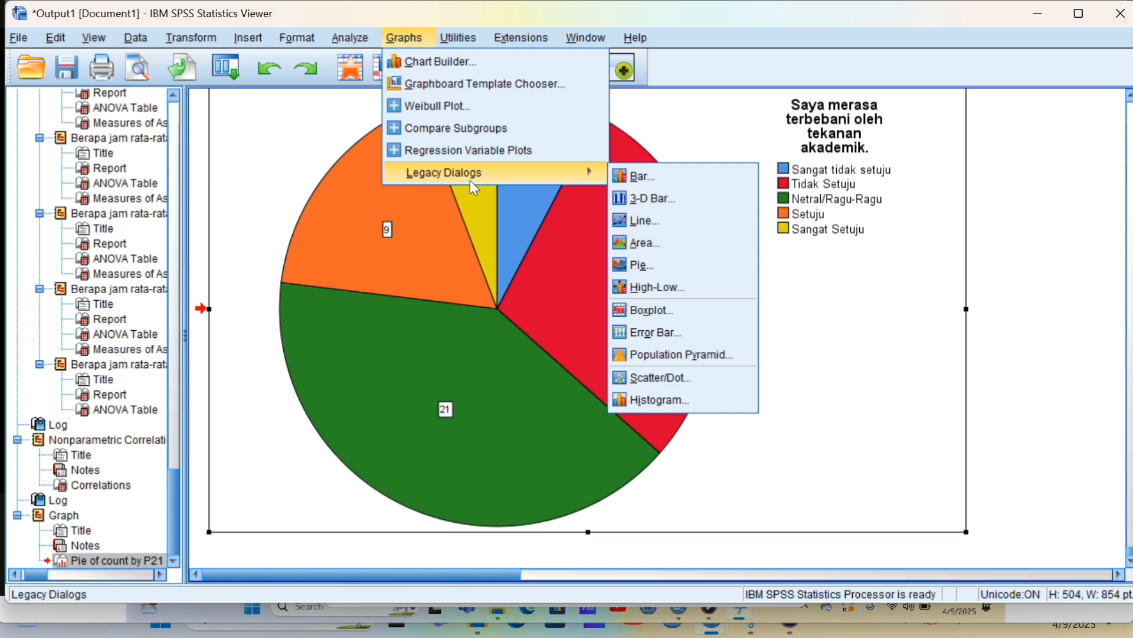
{"action": "left_click", "coordinate": [638, 265]}
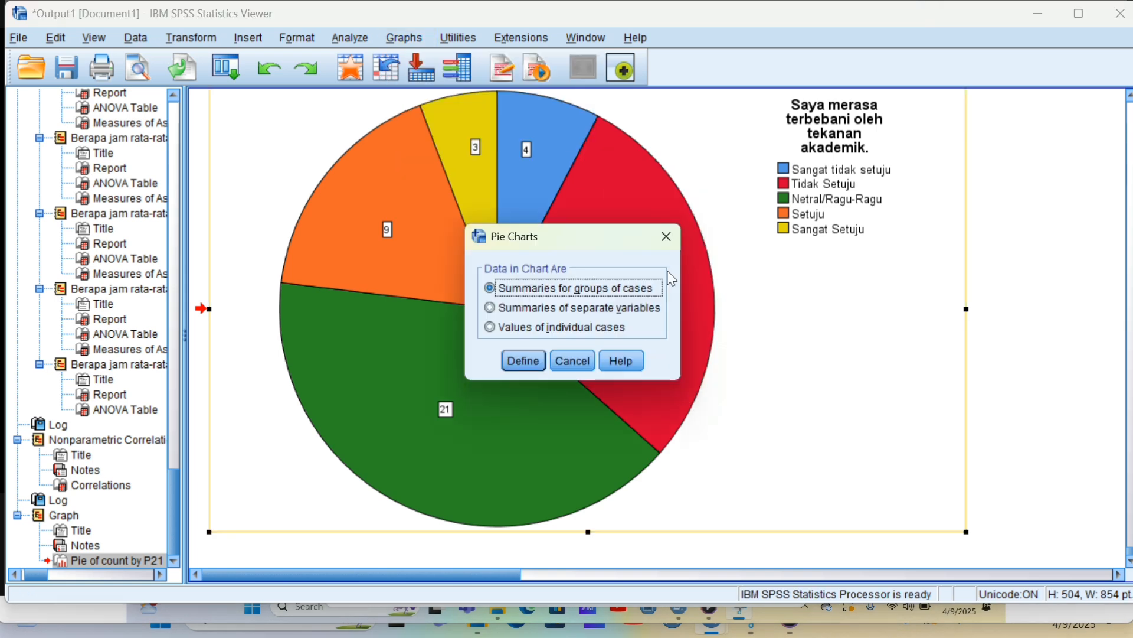
{"action": "left_click", "coordinate": [524, 360]}
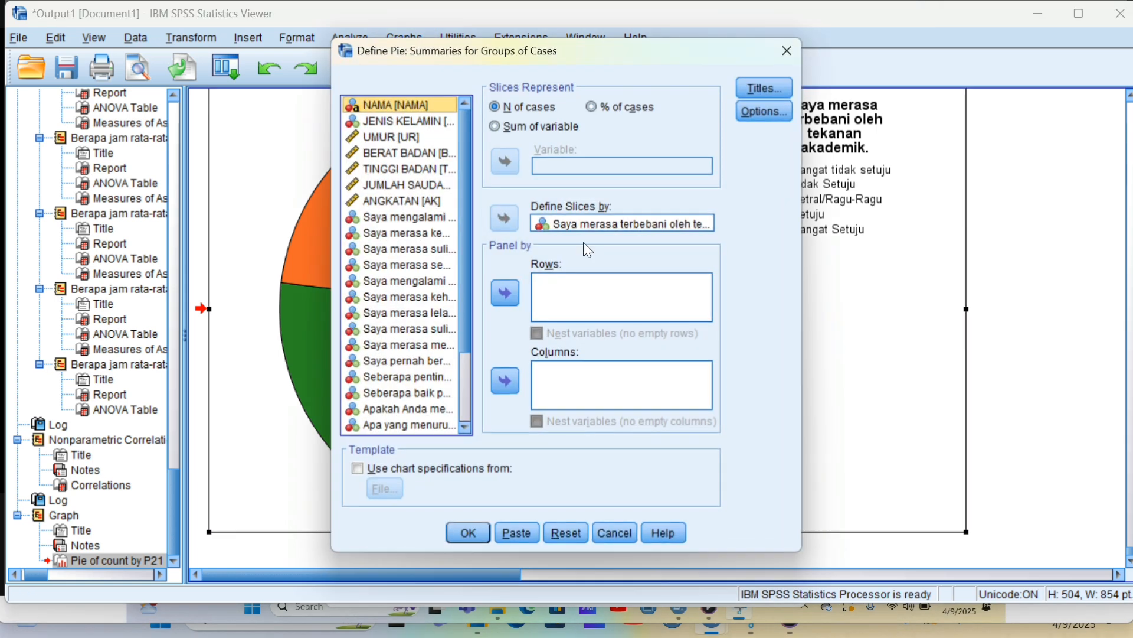
{"action": "left_click", "coordinate": [549, 223]}
{"action": "left_click", "coordinate": [507, 219]}
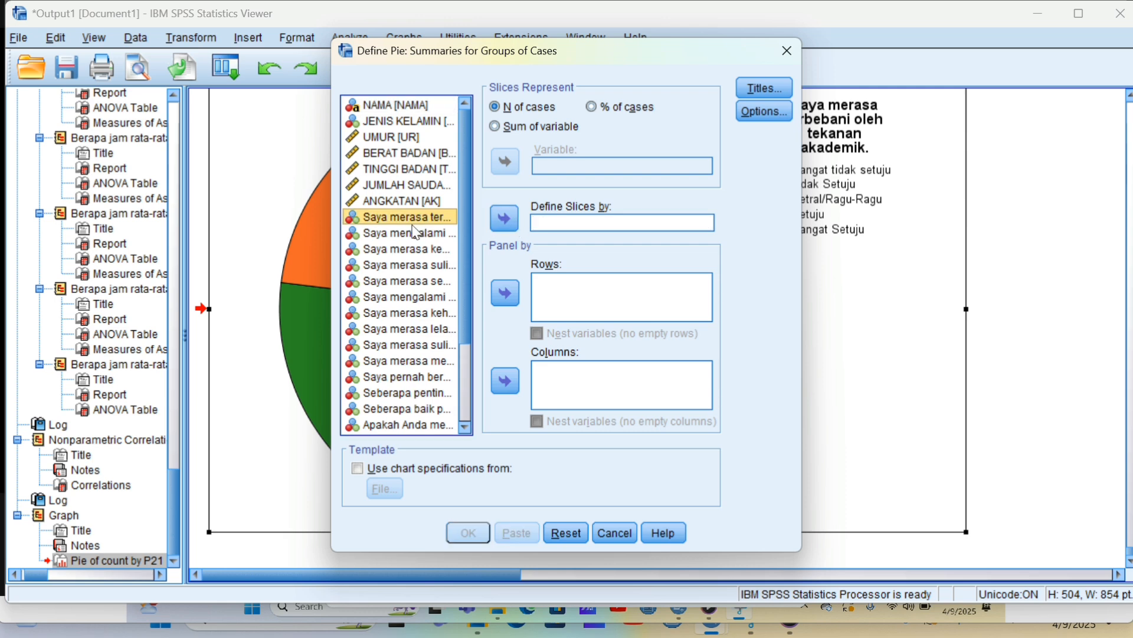
- Try to select several survey items together, starting from "Saya mengalami kesulitan tidur", for the slice definition
{"action": "left_click", "coordinate": [401, 234]}
{"action": "key", "text": "shift+Down"}
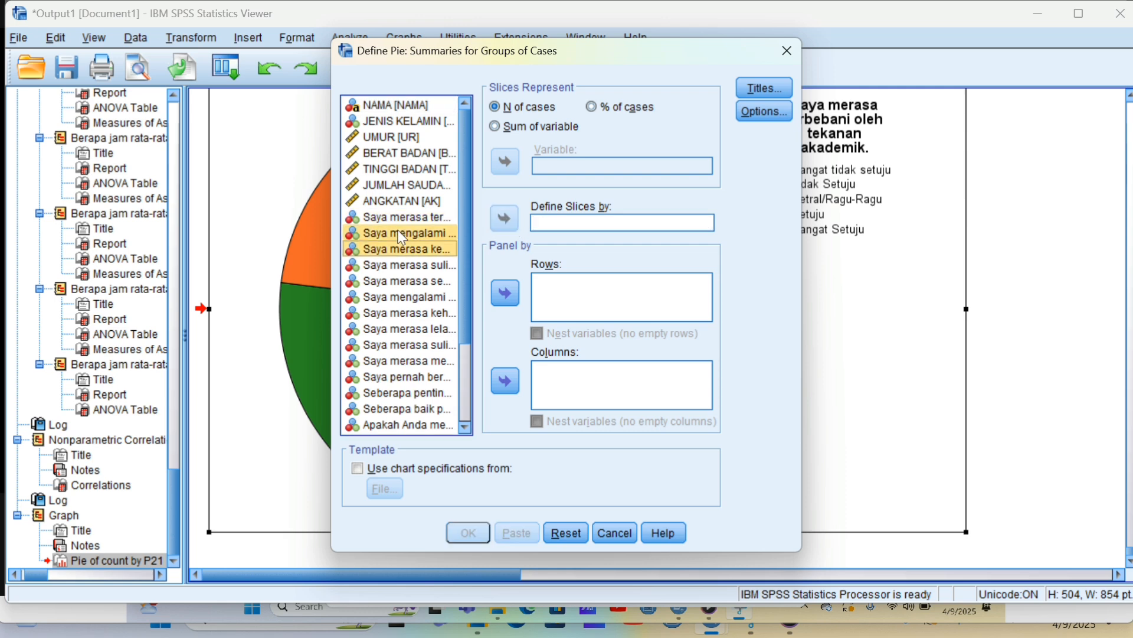
{"action": "key", "text": "shift+Down"}
{"action": "key", "text": "shift+Down"}
{"action": "key", "text": "shift+Down"}
{"action": "key", "text": "shift+Down"}
{"action": "key", "text": "shift+Down"}
{"action": "key", "text": "shift+Down"}
{"action": "key", "text": "shift+Down"}
{"action": "key", "text": "shift+Down"}
{"action": "key", "text": "shift+Down"}
{"action": "key", "text": "shift+Down"}
{"action": "key", "text": "shift+Down"}
{"action": "key", "text": "shift+Down"}
{"action": "key", "text": "shift+Down"}
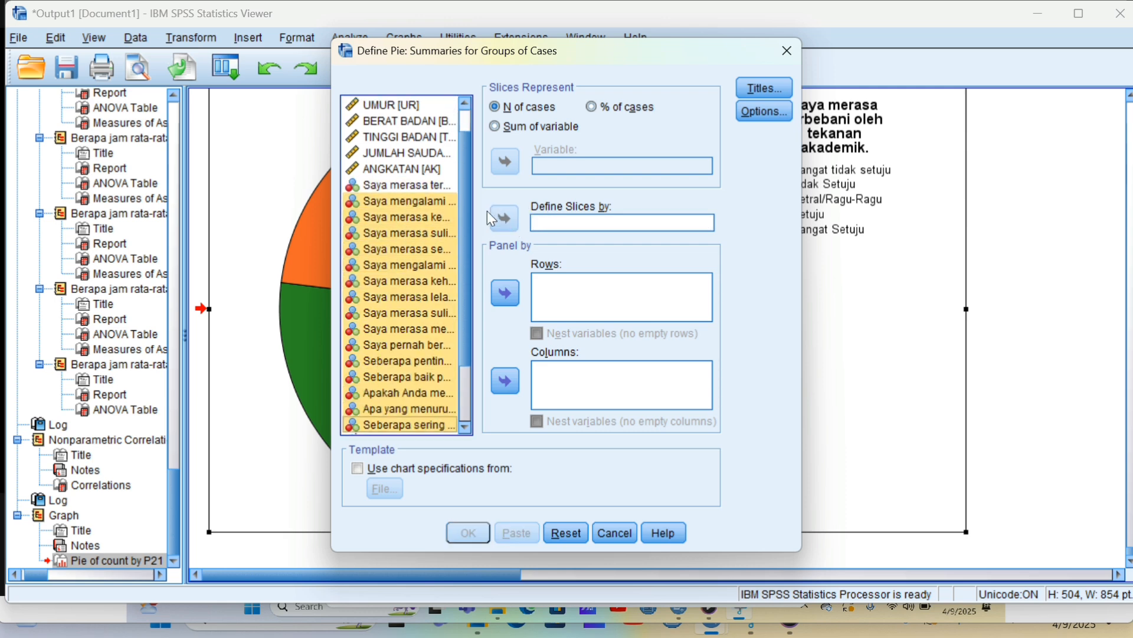
{"action": "left_click", "coordinate": [417, 203]}
{"action": "left_click", "coordinate": [417, 218]}
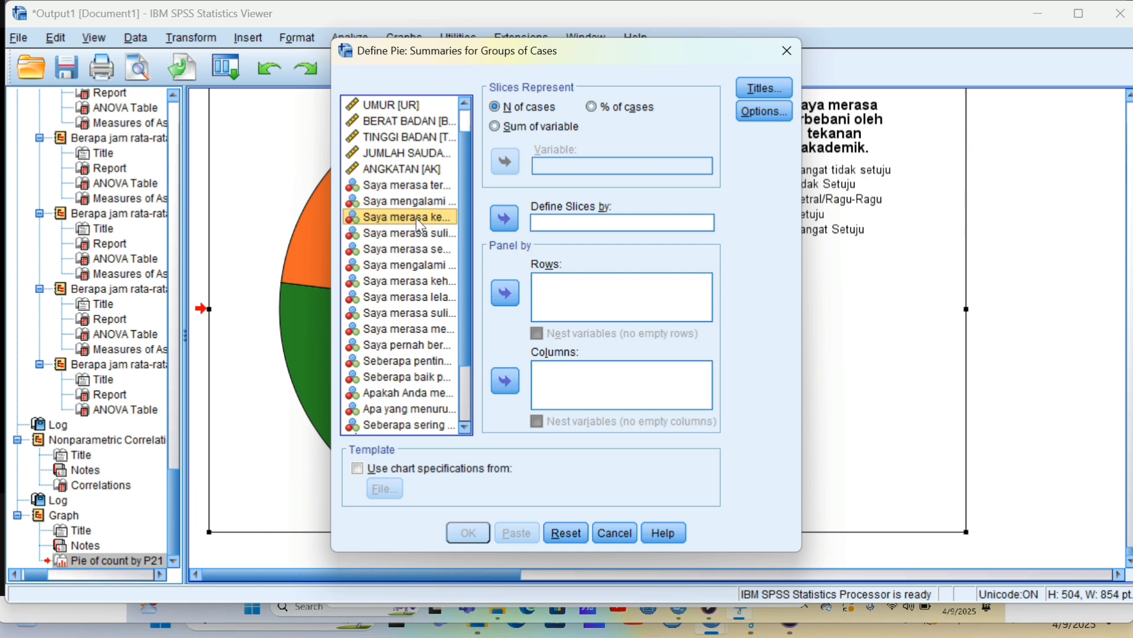
- Define the slices by only "Saya mengalami kesulitan tidur karena kecemasan atau stres." and create the pie chart with N of cases
{"action": "left_click", "coordinate": [418, 203]}
{"action": "key", "text": "shift+Down"}
{"action": "key", "text": "shift+Up"}
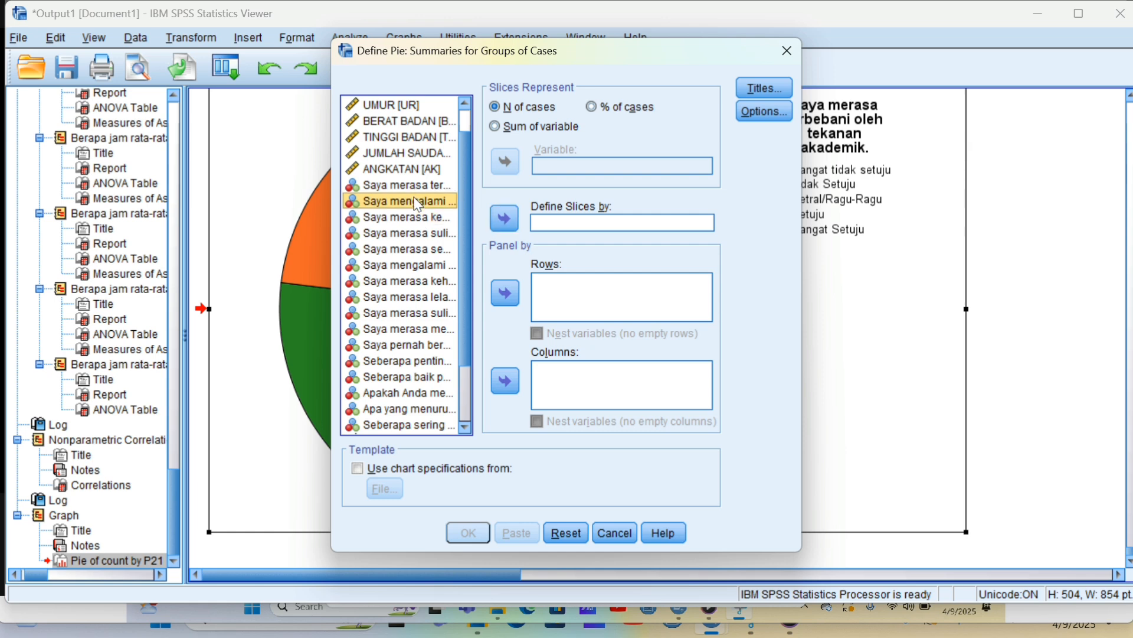
{"action": "left_click", "coordinate": [514, 222]}
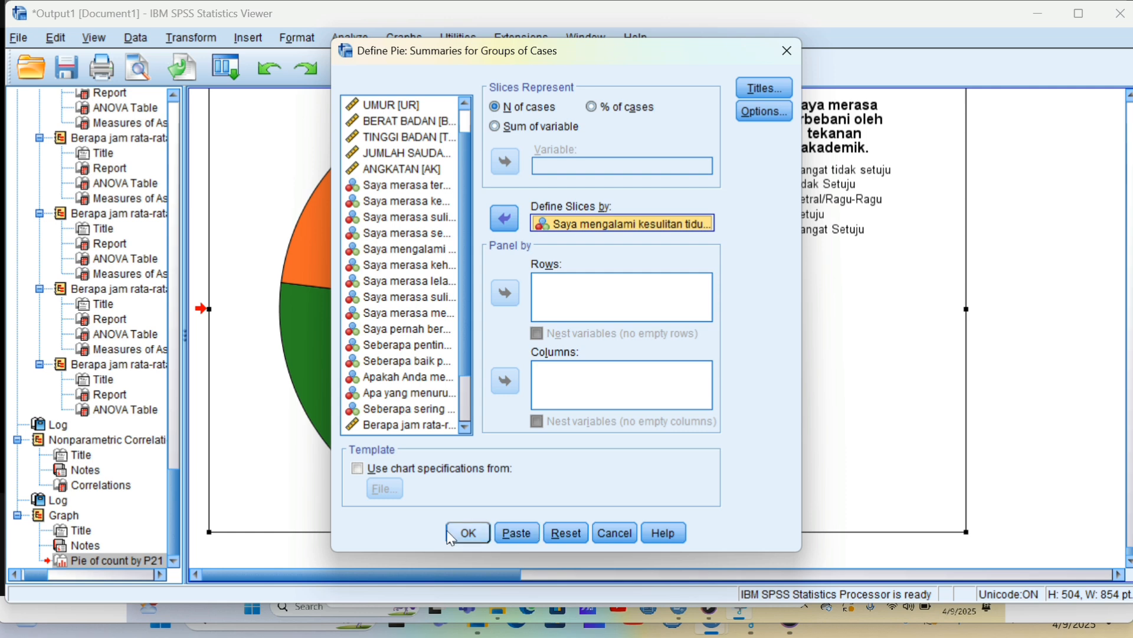
{"action": "left_click", "coordinate": [466, 532]}
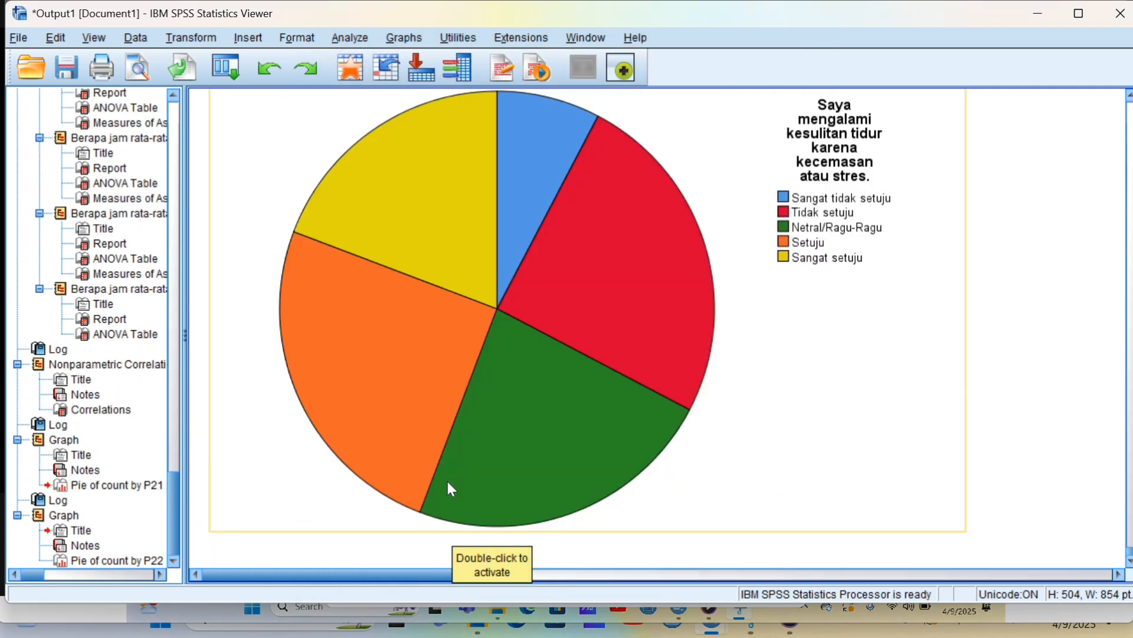
- Open the sleep difficulty pie chart in a separate Chart Editor window, show Count data labels on its slices, and close the editor
{"action": "right_click", "coordinate": [448, 481]}
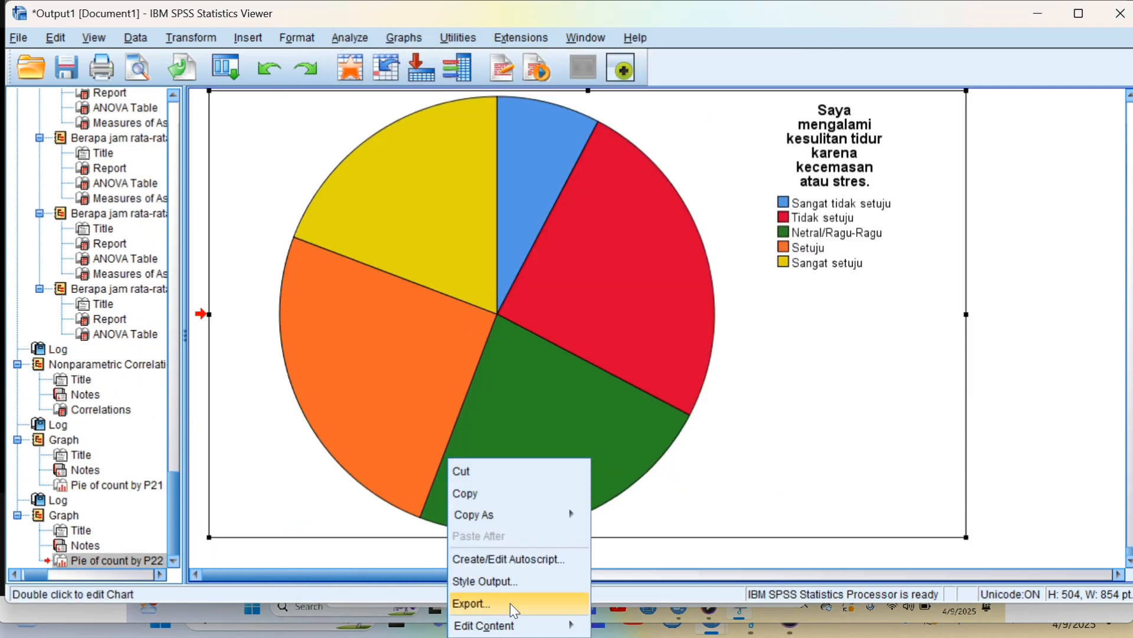
{"action": "mouse_move", "coordinate": [561, 626]}
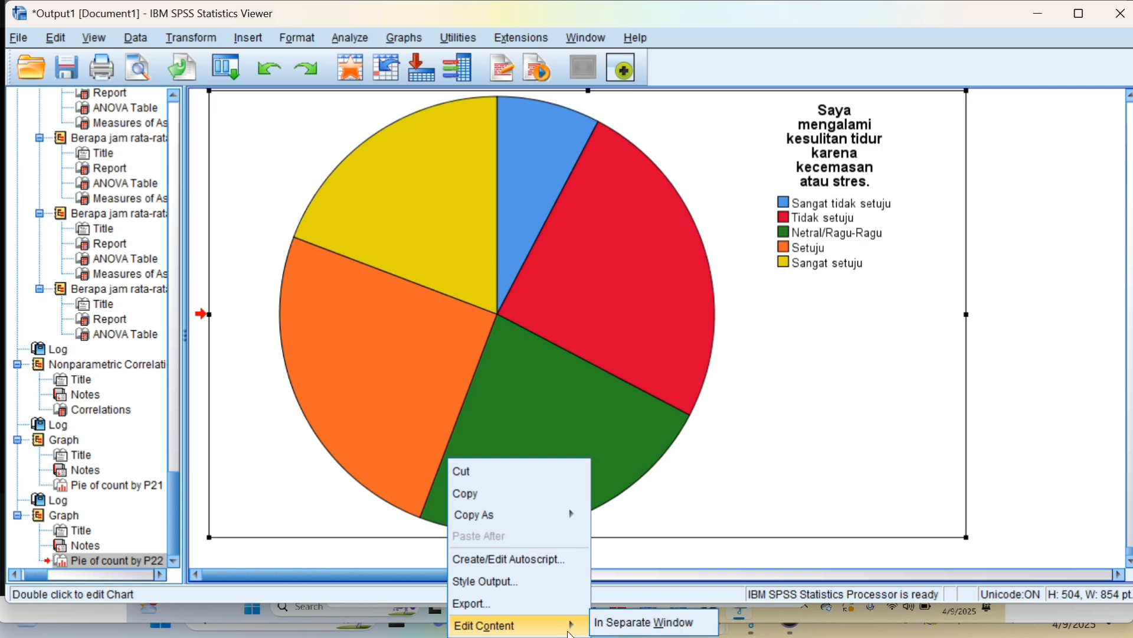
{"action": "left_click", "coordinate": [649, 623]}
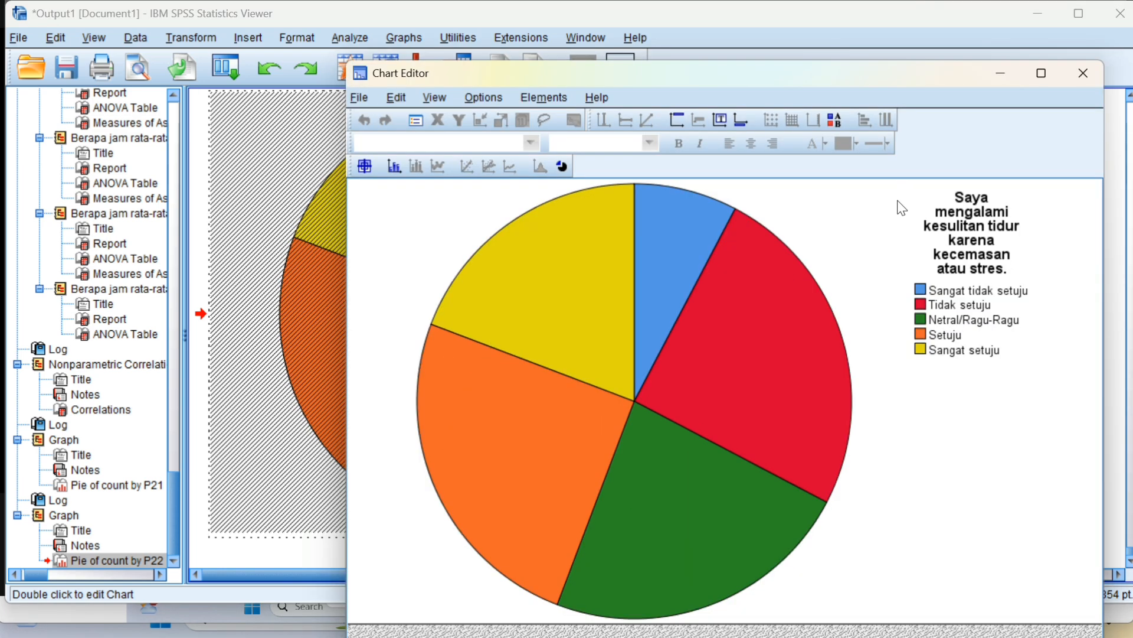
{"action": "left_click", "coordinate": [529, 102]}
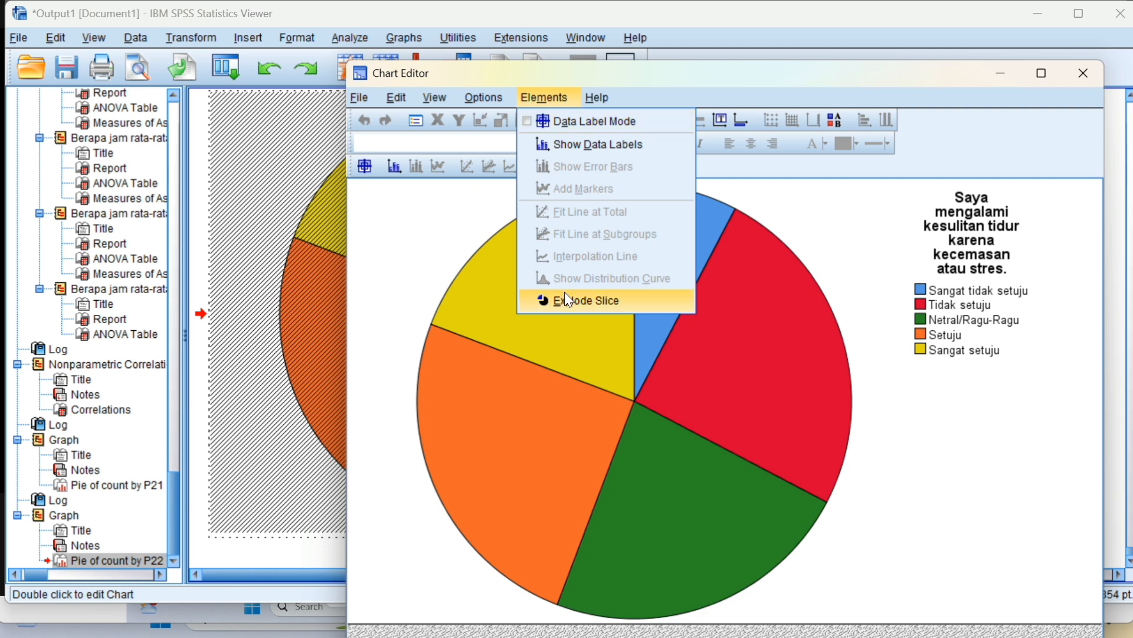
{"action": "mouse_move", "coordinate": [585, 98]}
{"action": "mouse_move", "coordinate": [547, 103]}
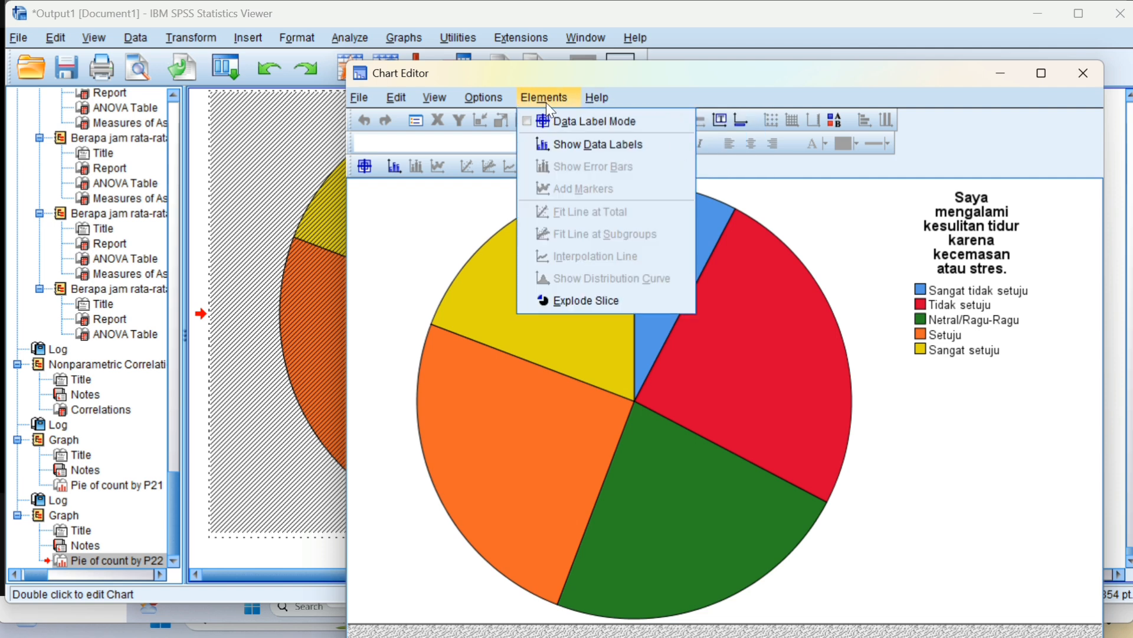
{"action": "left_click", "coordinate": [566, 146]}
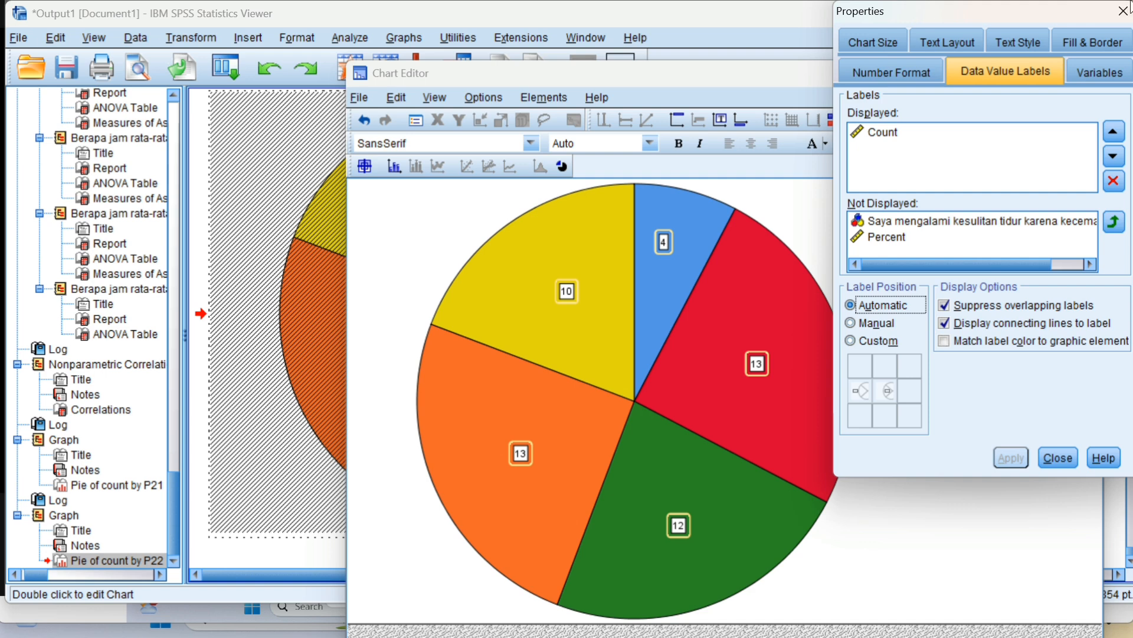
{"action": "left_click", "coordinate": [1125, 11]}
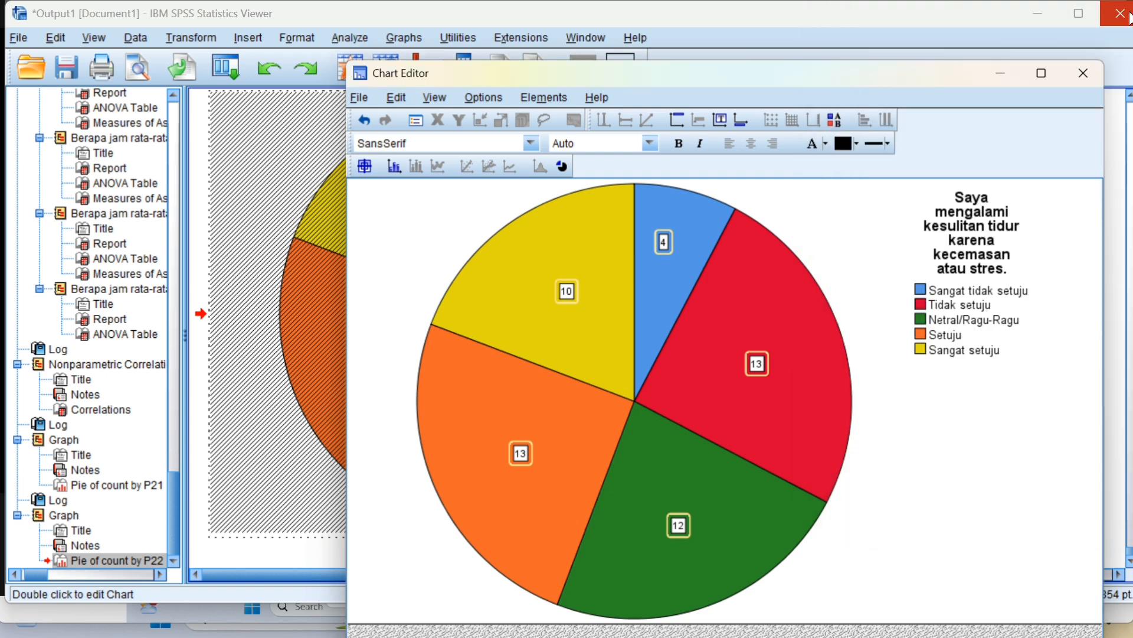
{"action": "left_click", "coordinate": [1084, 74]}
- Look back over the labelled academic pressure pie chart and its response legend in the output
{"action": "scroll", "coordinate": [894, 414], "scroll_direction": "down", "scroll_amount": 10}
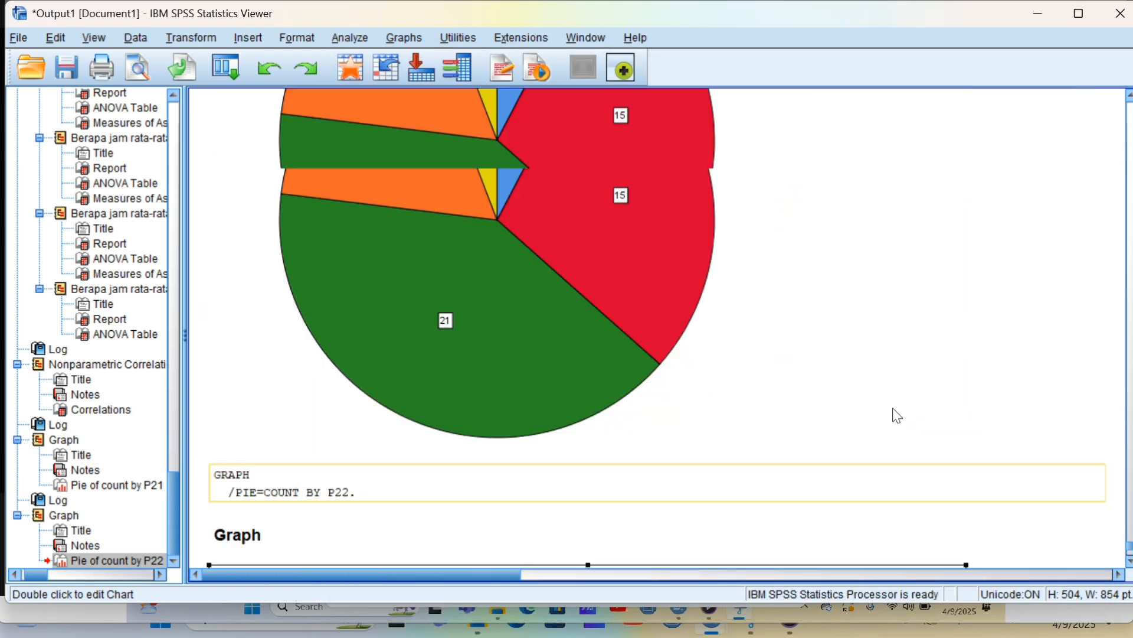
{"action": "scroll", "coordinate": [897, 415], "scroll_direction": "down", "scroll_amount": 3}
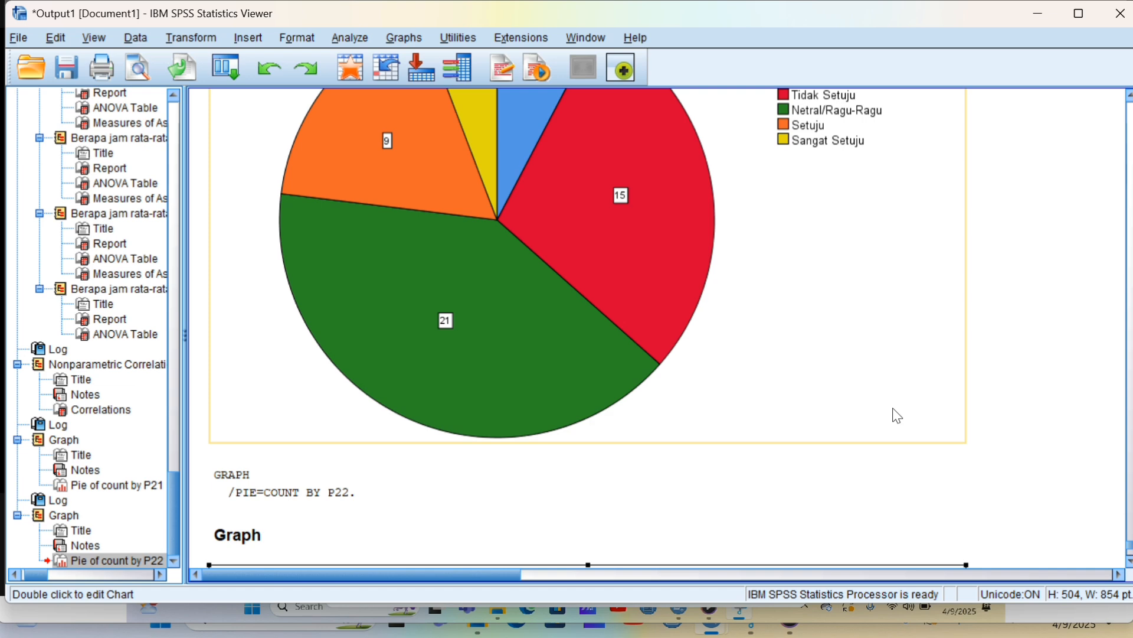
{"action": "scroll", "coordinate": [898, 416], "scroll_direction": "up", "scroll_amount": 3}
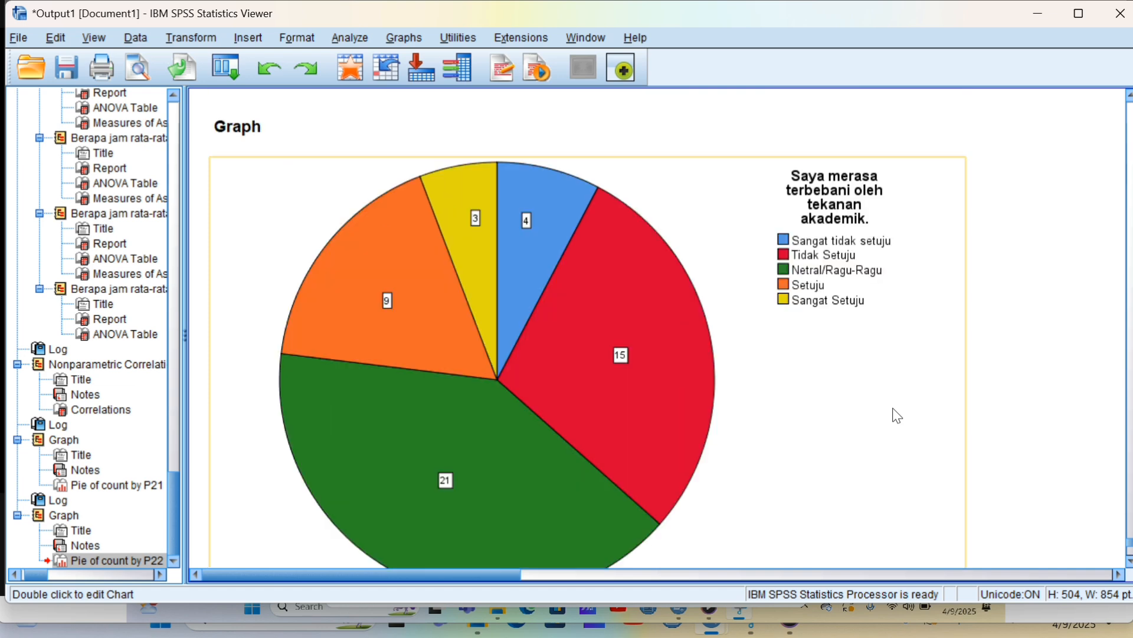